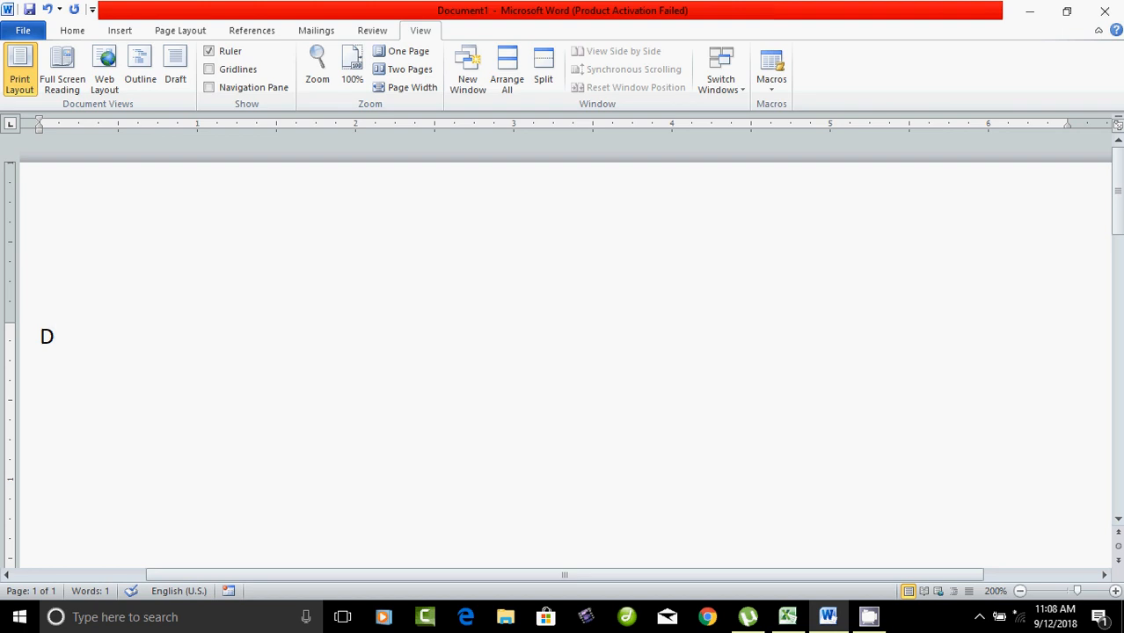
Step: Type the title 'Bio - Data' and a 'Personal Details' heading on the line below
key(BackSpace)
text(Bio - DAte)
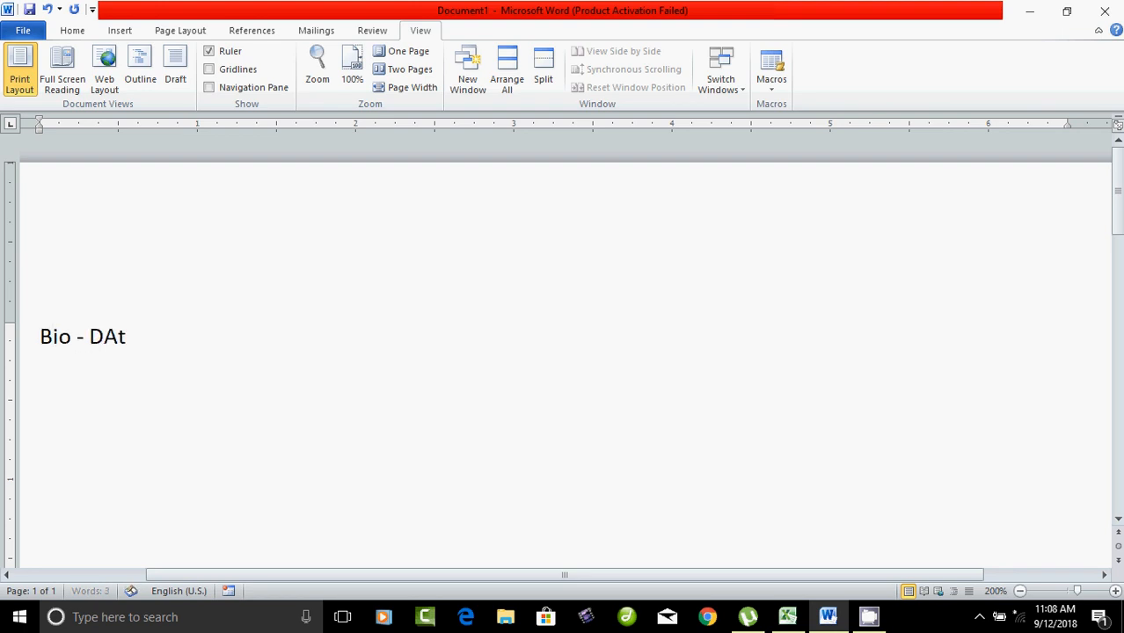
key(BackSpace)
key(BackSpace)
key(BackSpace)
text(ata)
key(Return)
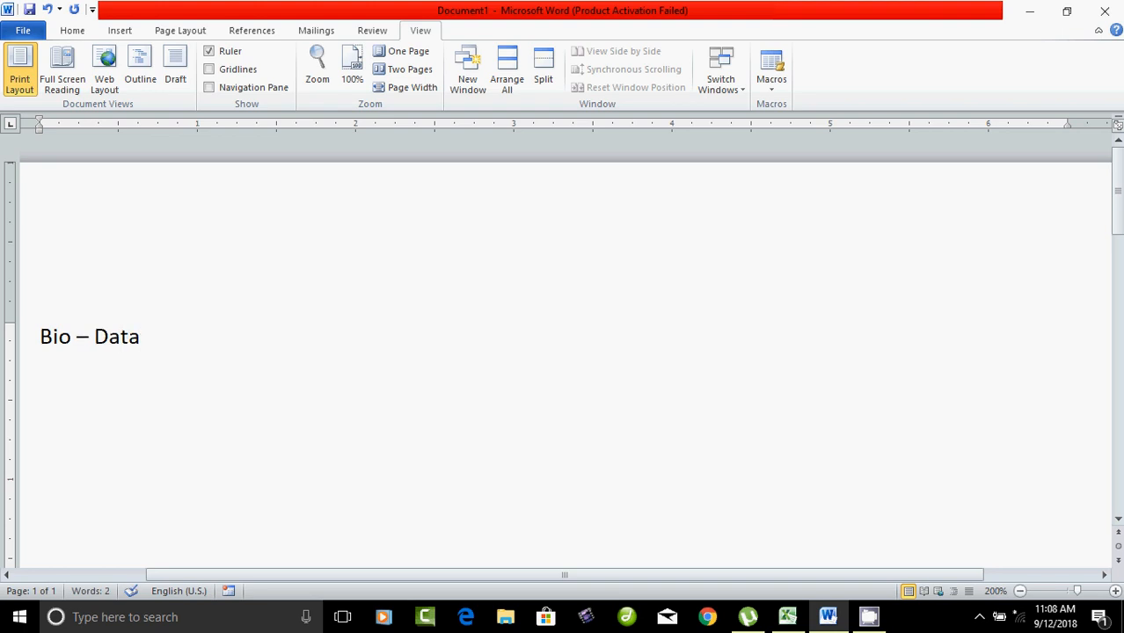
text(Person)
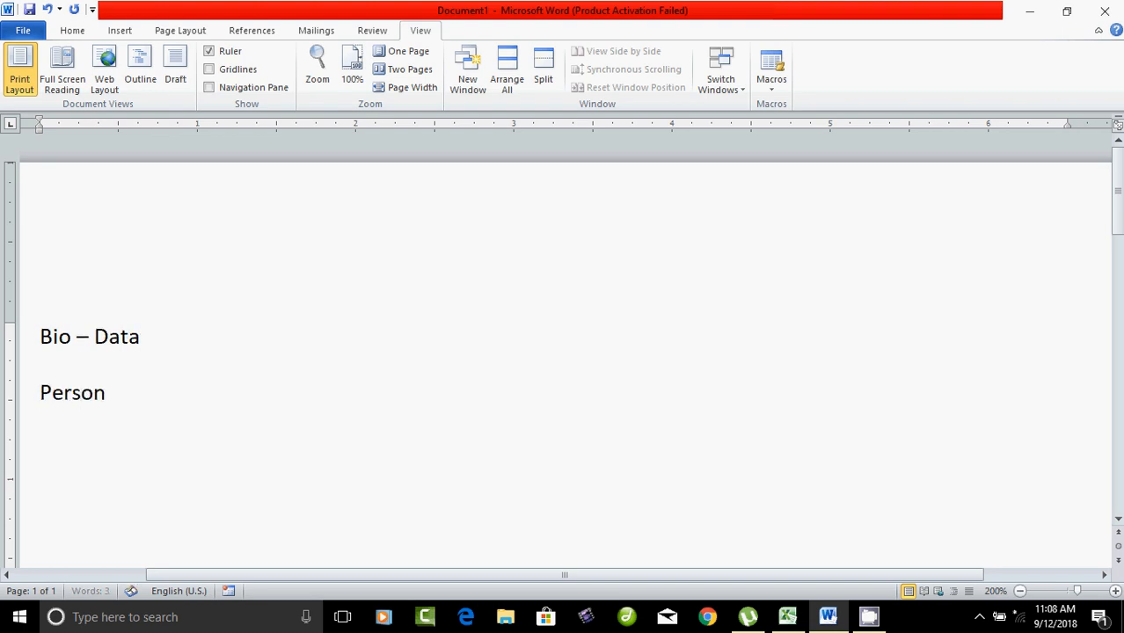
text(al Deta)
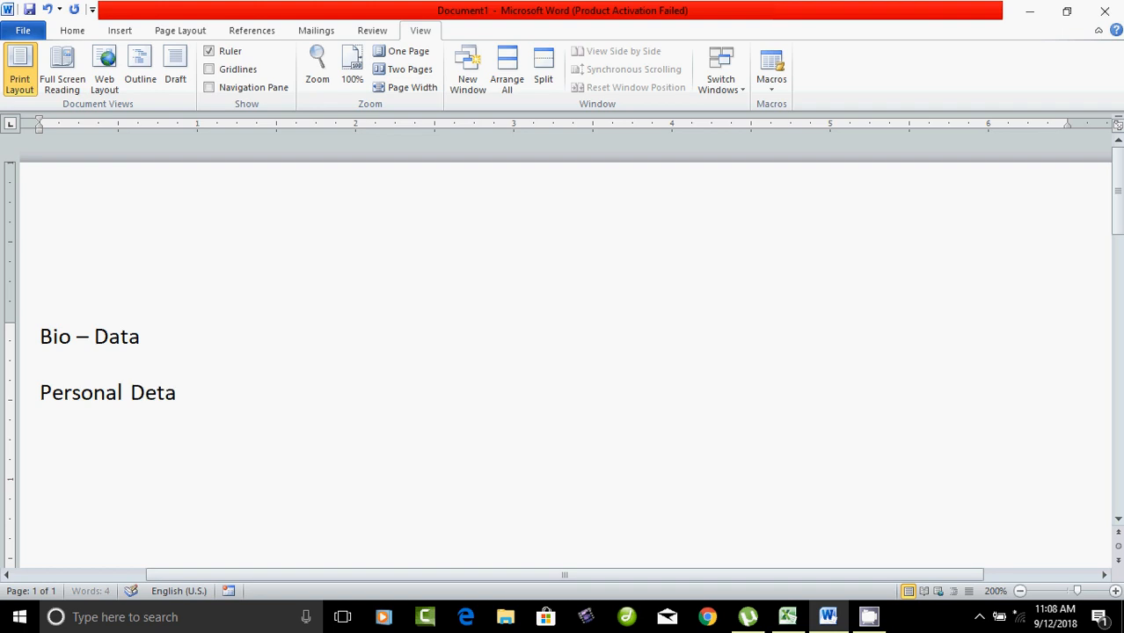
text(ils)
key(Return)
Step: Add a tab-aligned Name line with a colon and the person's name
text(Name)
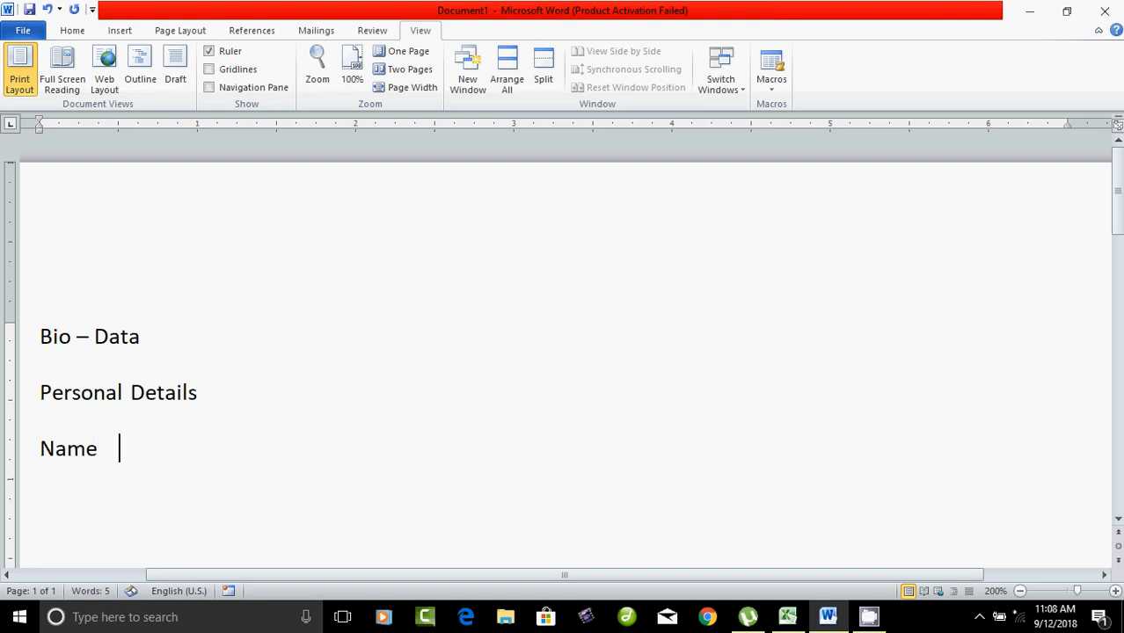
key(Tab)
text(:)
key(Tab)
text(Sivak)
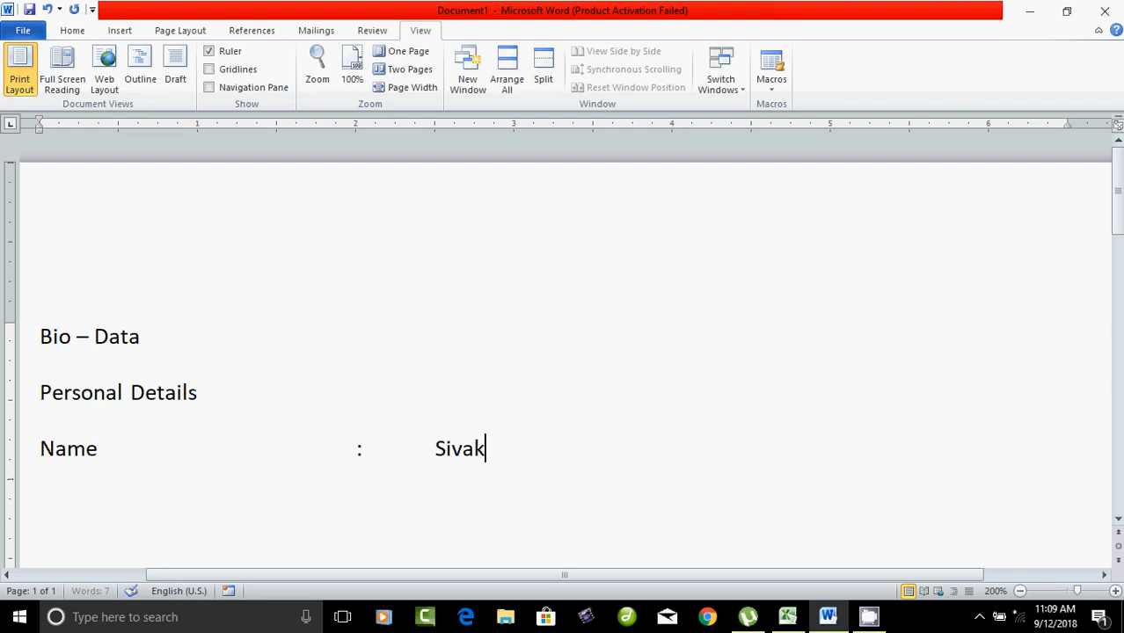
text(unmar)
key(BackSpace)
key(BackSpace)
key(BackSpace)
key(BackSpace)
text(mar)
key(Return)
Step: Add a tab-aligned Father Name line with a colon and the father's name
text(Fa)
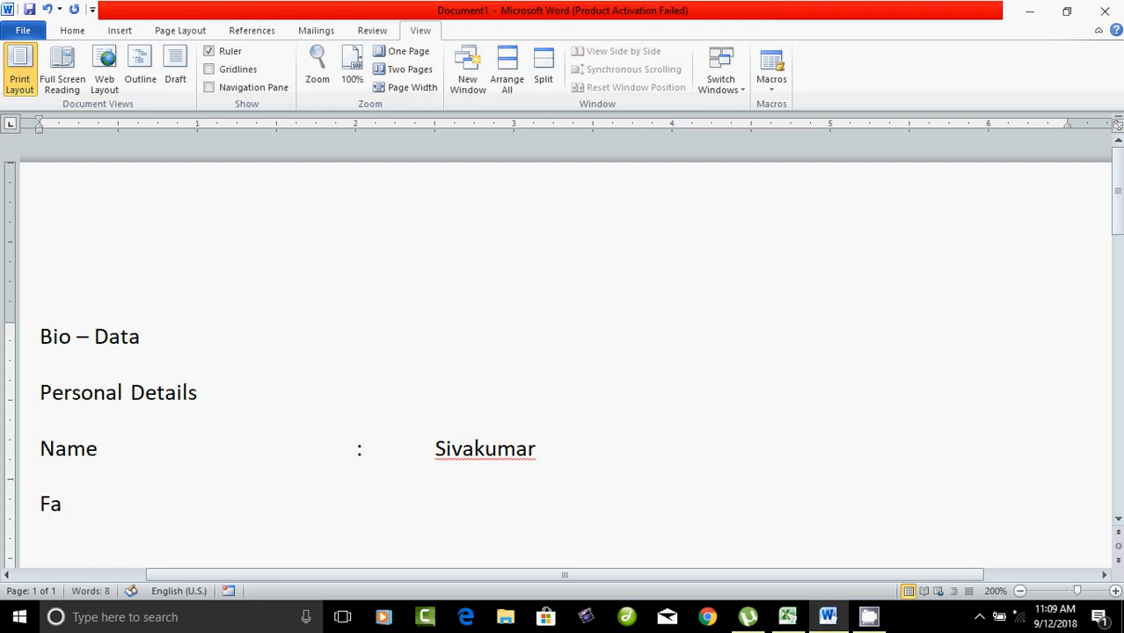
text(ther Name)
key(Tab)
key(Tab)
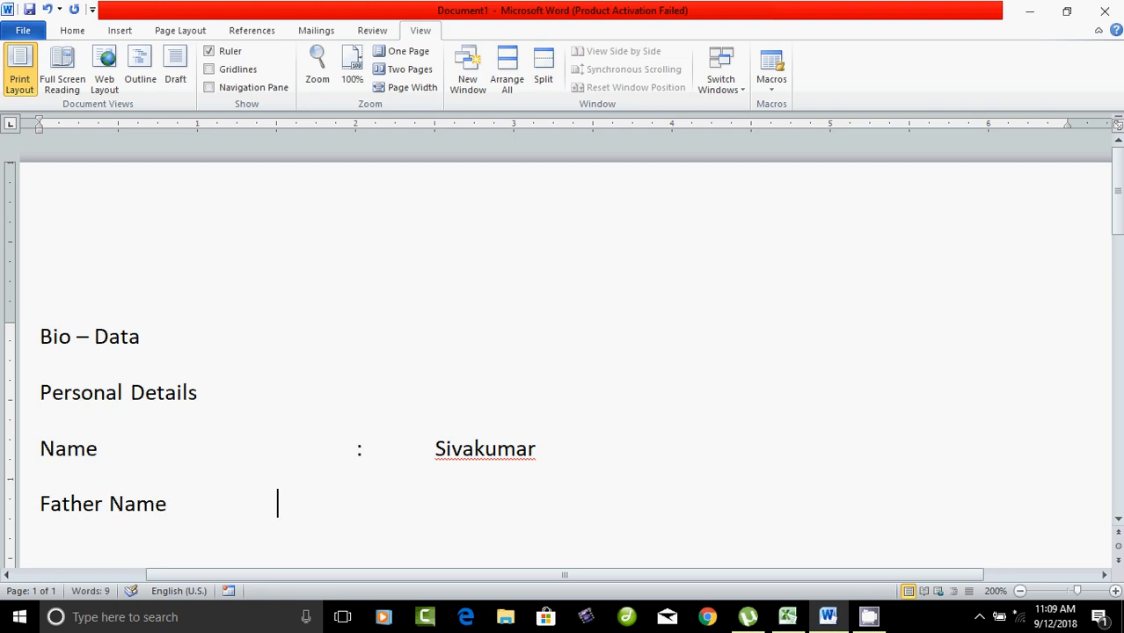
key(Tab)
text(:)
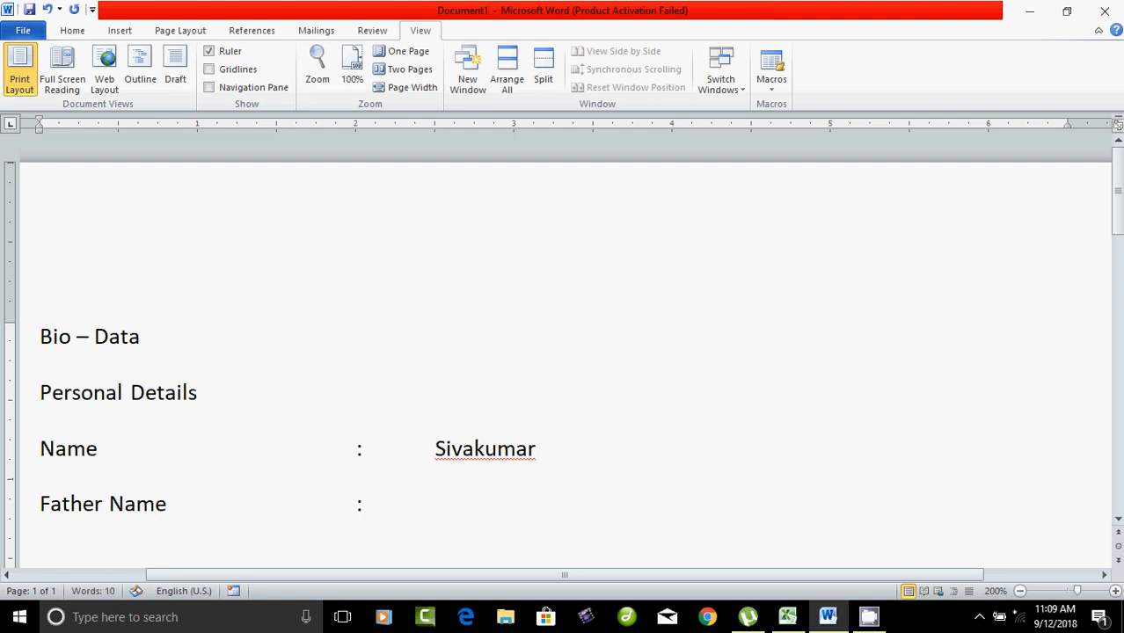
key(Tab)
text(Murugan)
key(Return)
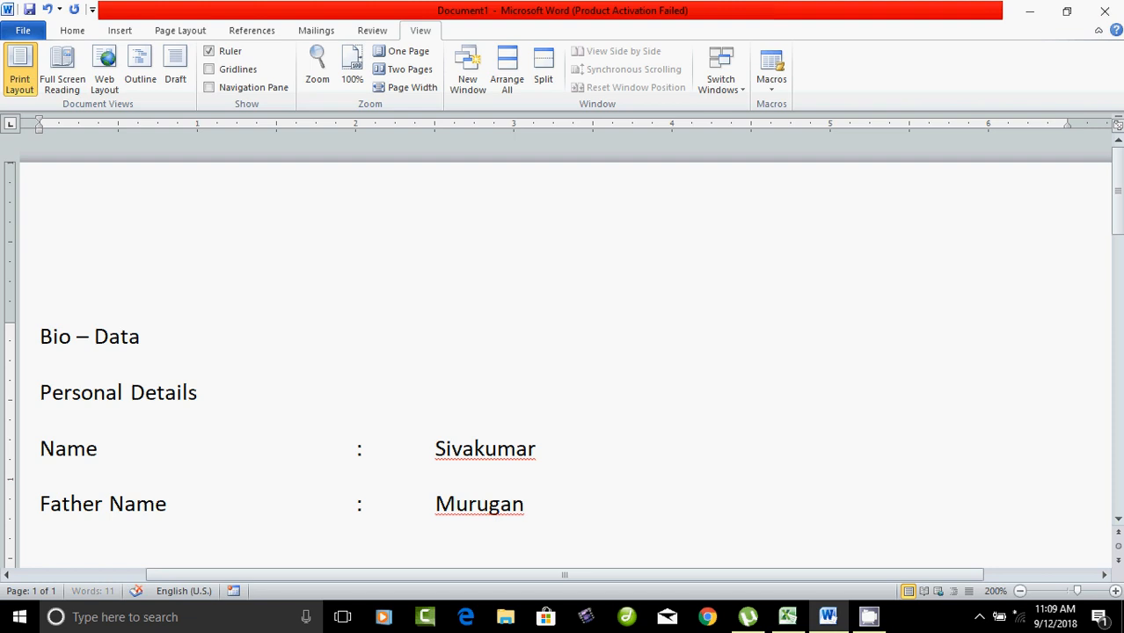
Step: Add a Sex line set to Male, then type the Address label below it
text(Sex)
key(Tab)
key(Tab)
key(Tab)
key(Tab)
text(:)
key(Tab)
text(Male)
key(Return)
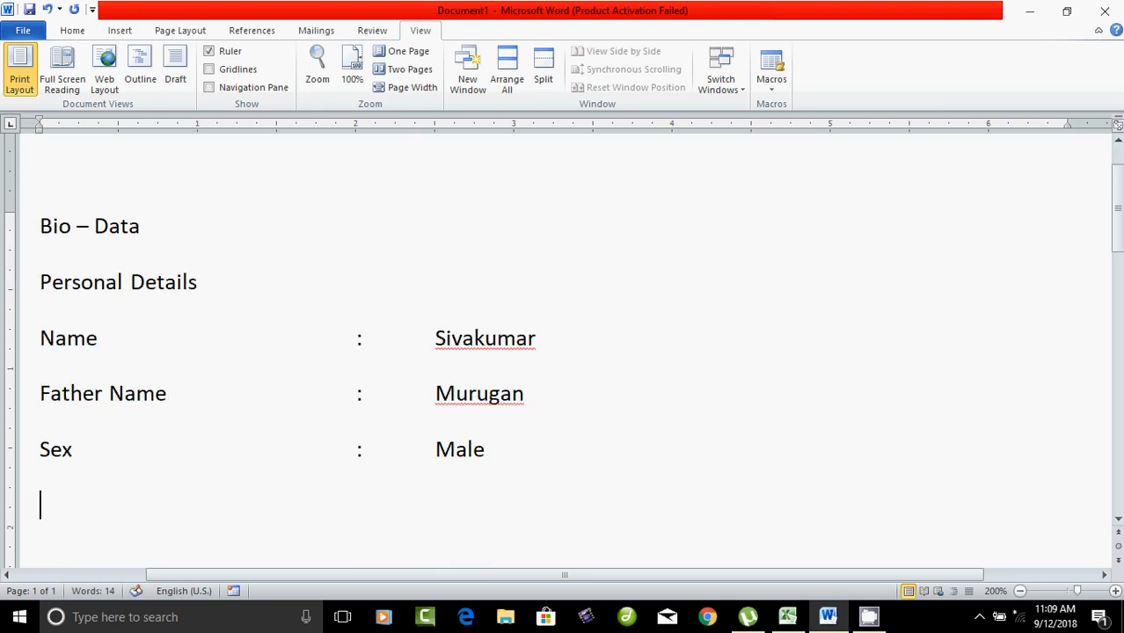
text(Address)
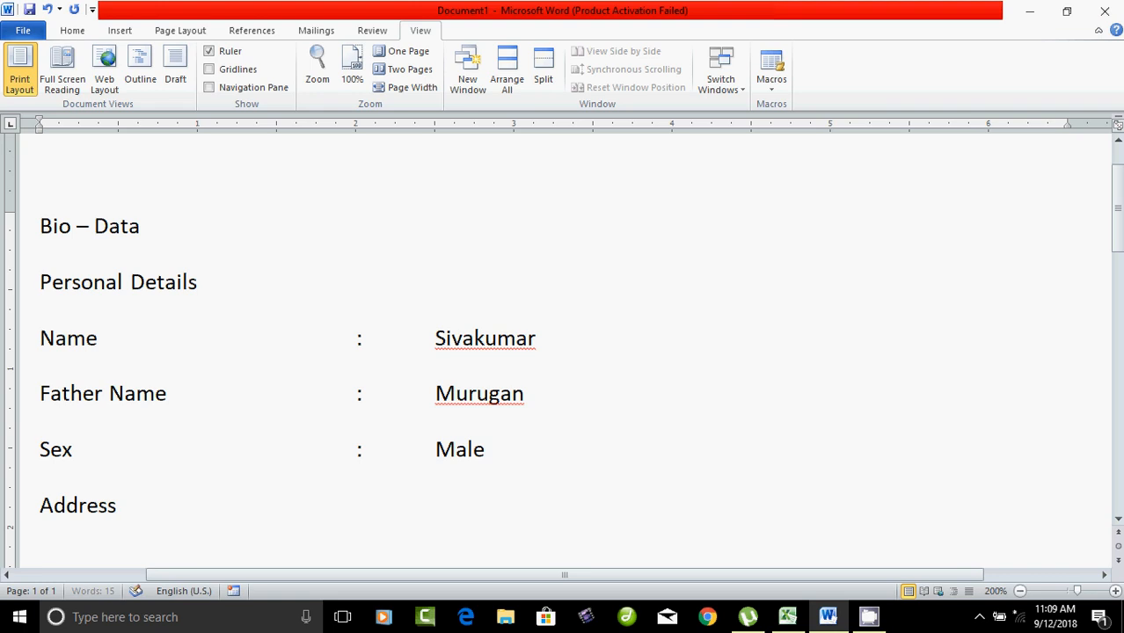
Step: Fill the Address line with a colon, the street, the town and the PIN code
key(Tab)
key(Tab)
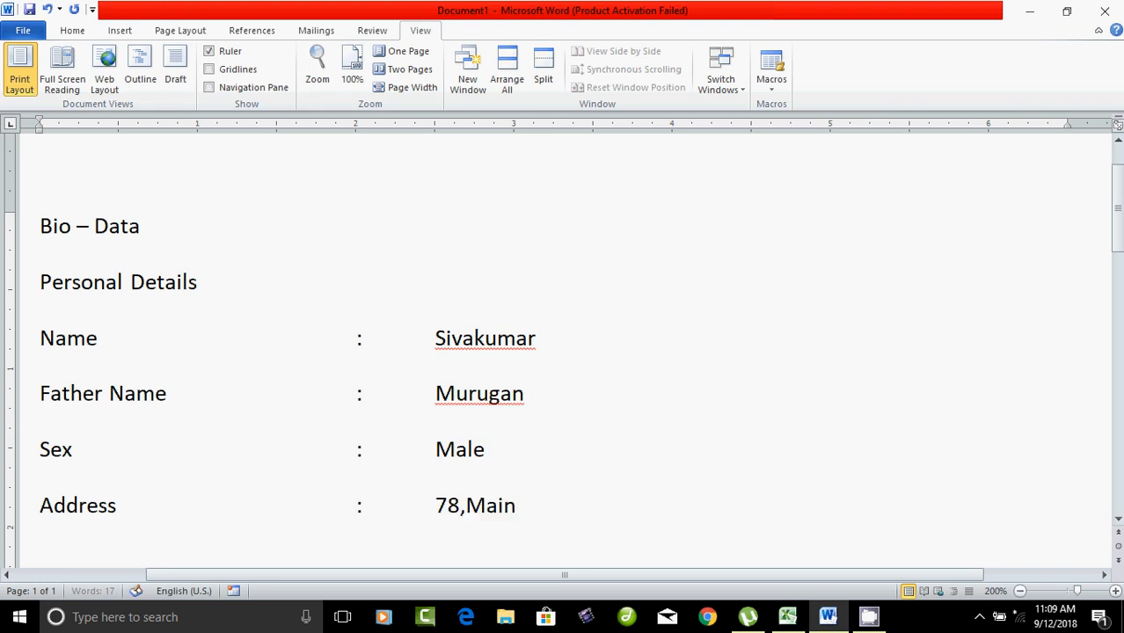
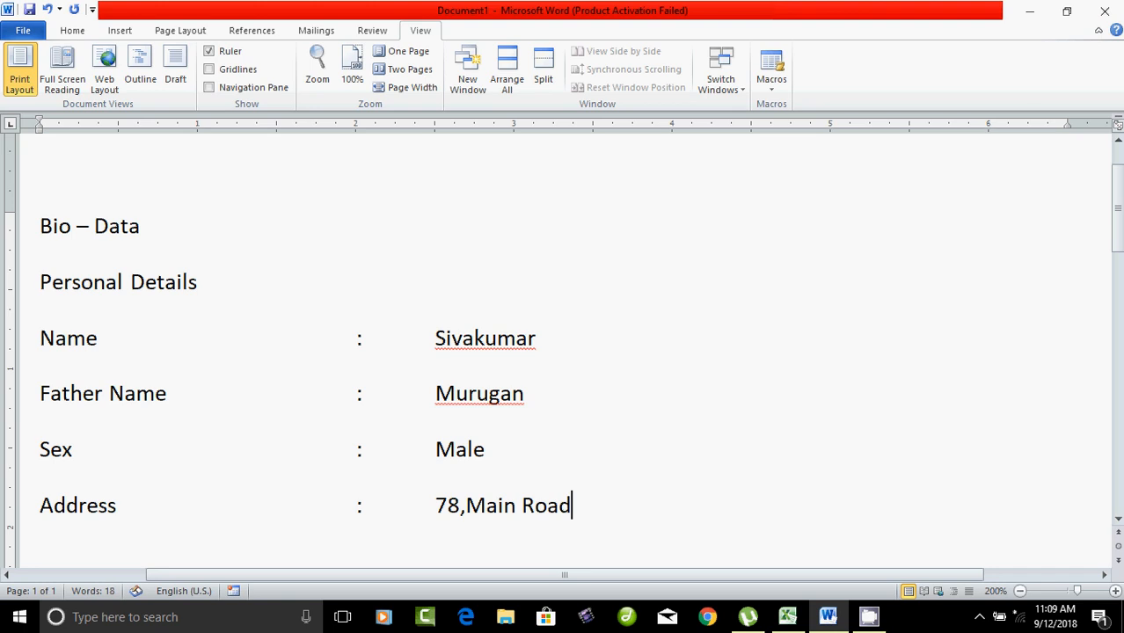
key(shift+F10)
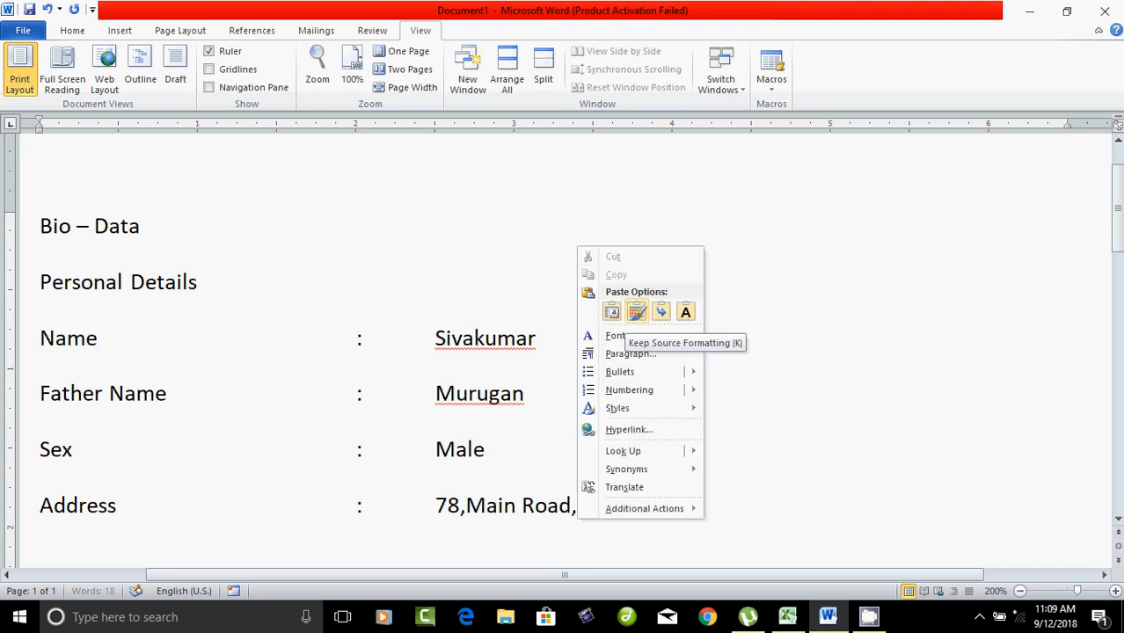
key(Escape)
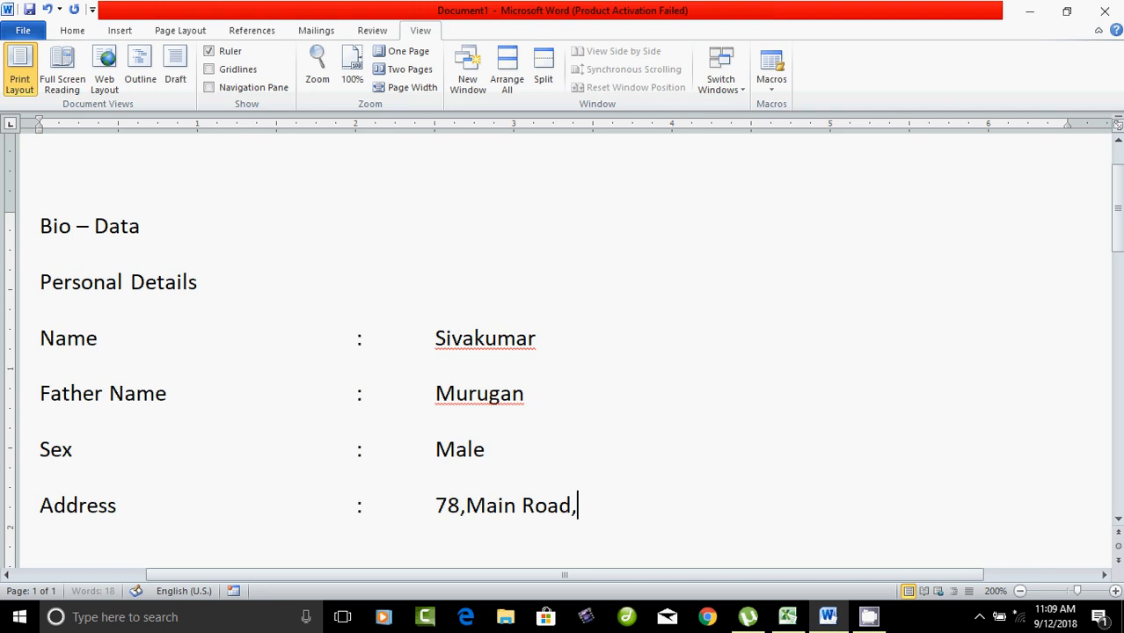
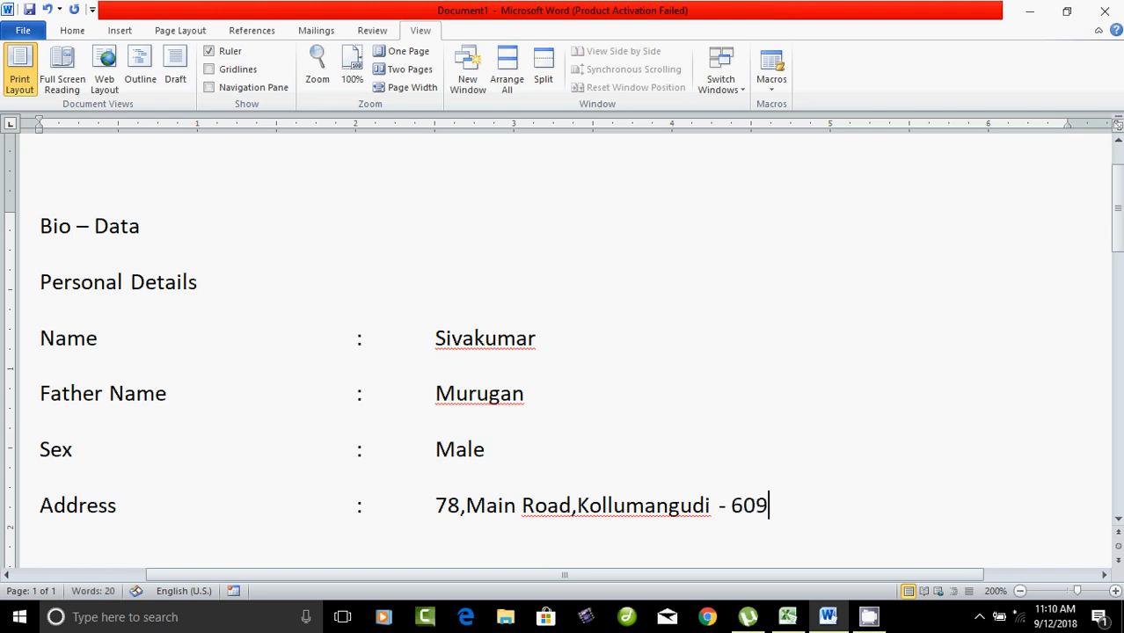
key(Return)
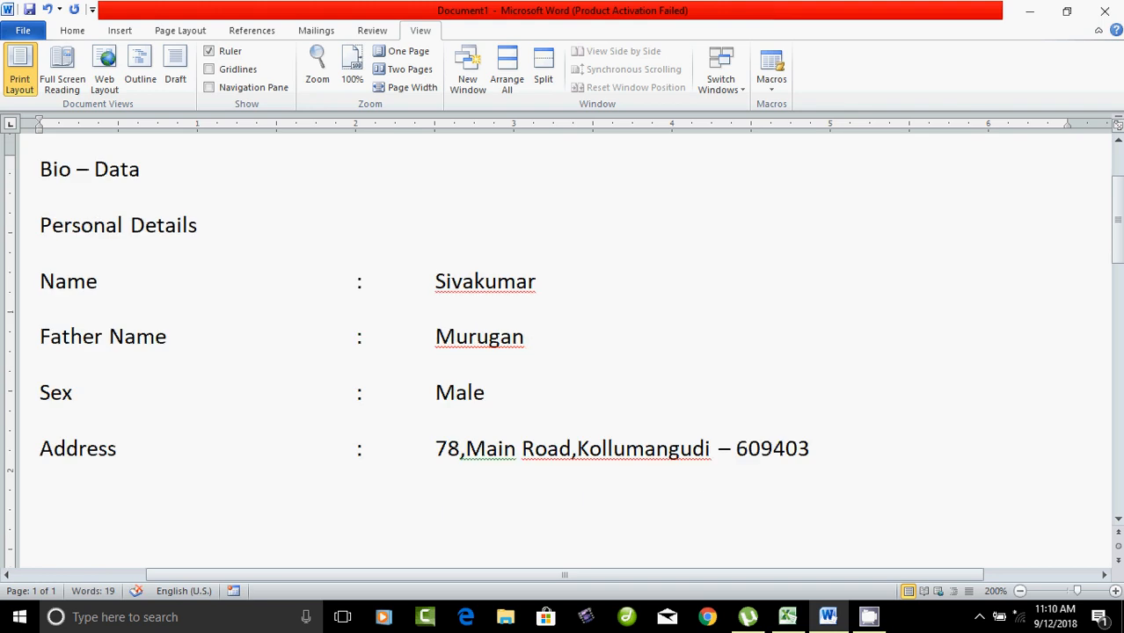
Step: Add an Email line with a colon and the contact's e-mail address
text(Email)
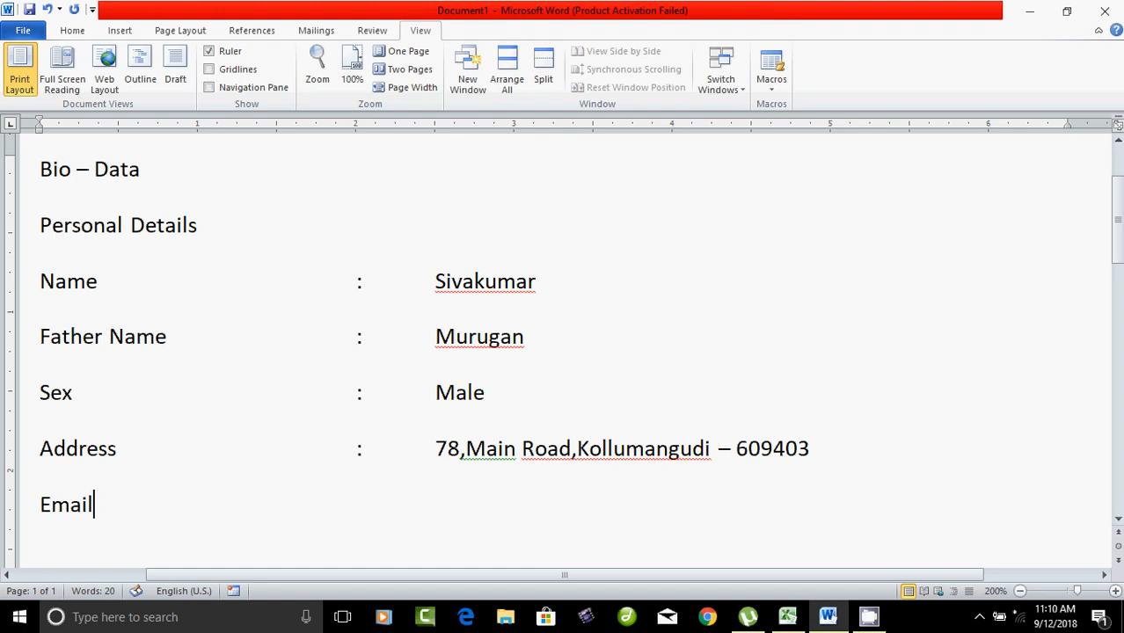
key(Tab)
key(Tab)
key(Tab)
key(Tab)
key(Tab)
key(BackSpace)
text(:)
key(Tab)
text(Siva)
key(BackSpace)
key(BackSpace)
key(BackSpace)
key(BackSpace)
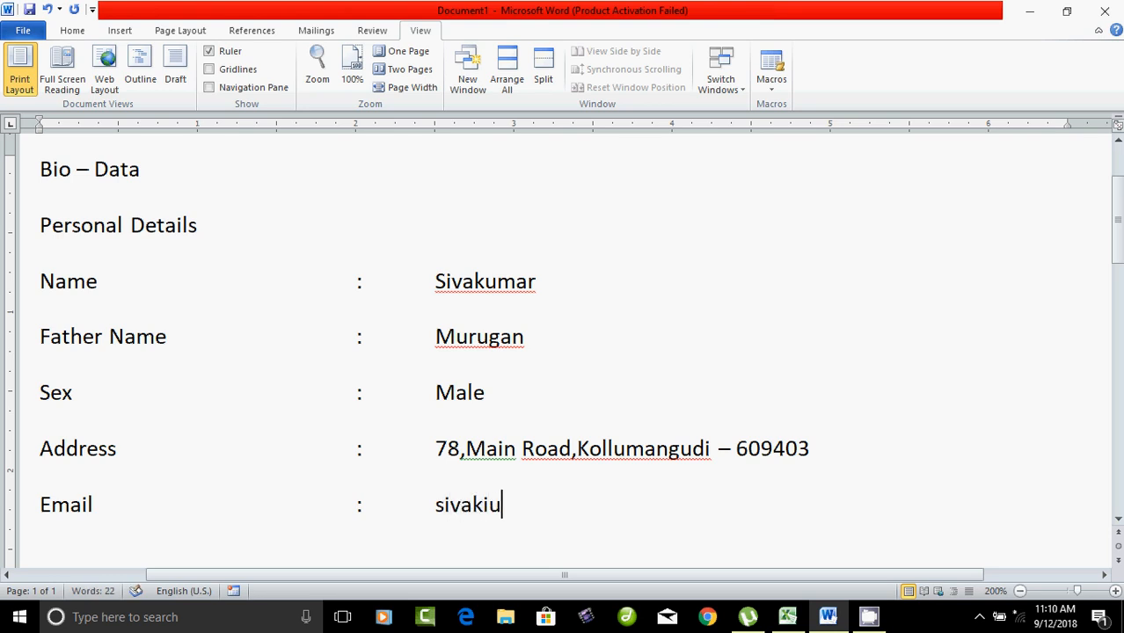
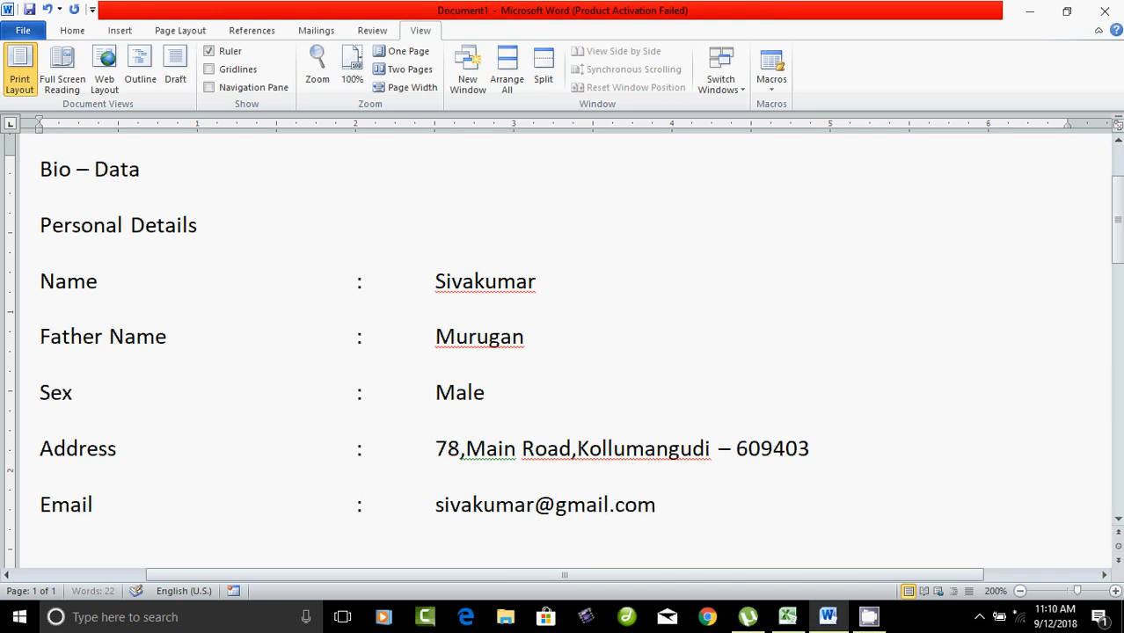
key(Return)
Step: Add a Cell No line with a colon and the +91 mobile number
text(Cell)
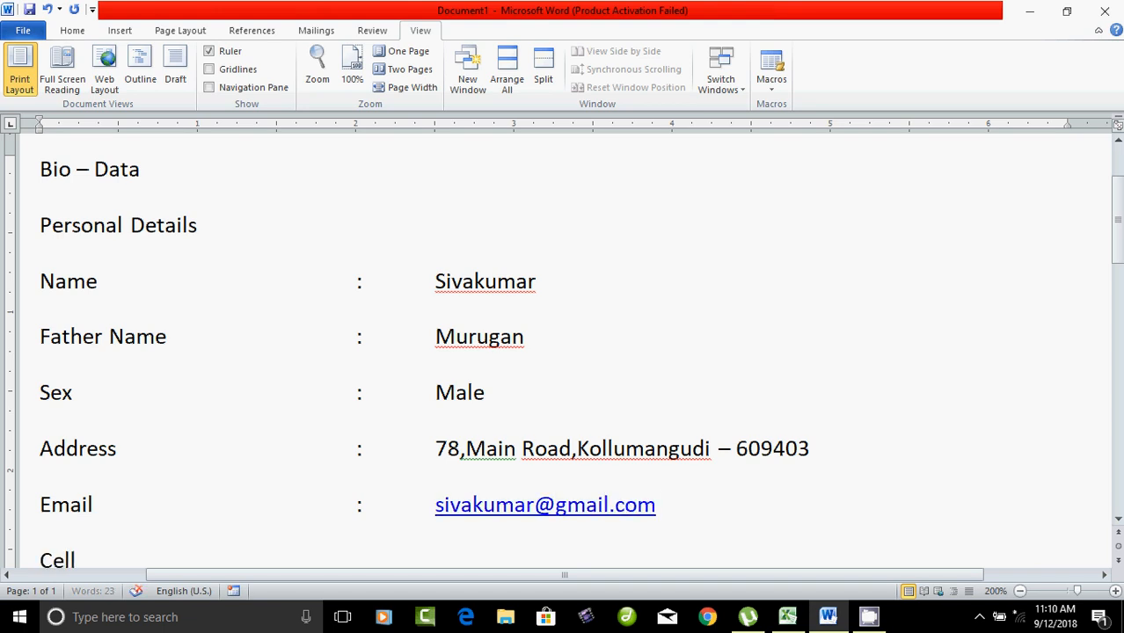
text( No)
key(Tab)
key(Tab)
key(Tab)
key(Tab)
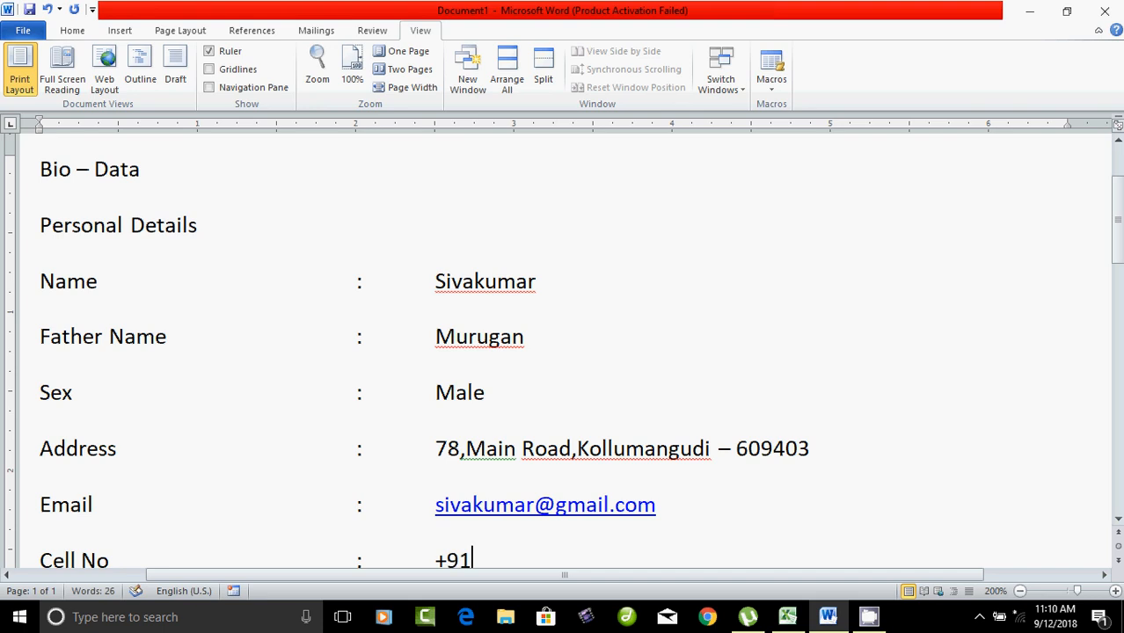
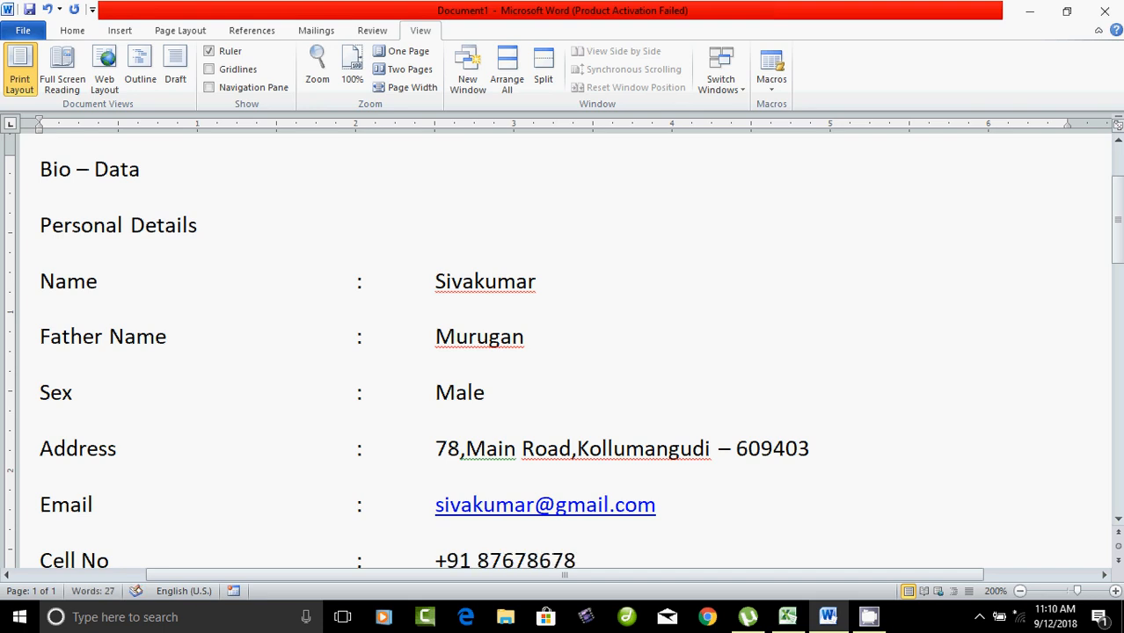
key(Return)
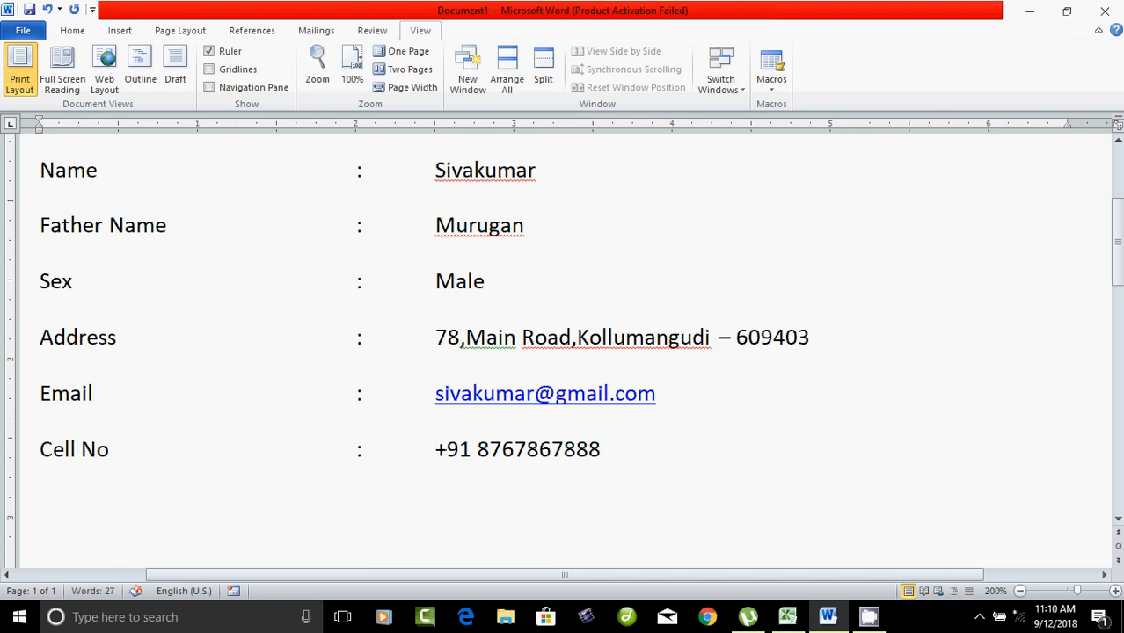
Step: Add a tab-aligned Nationality row set to Indian
text(Natio)
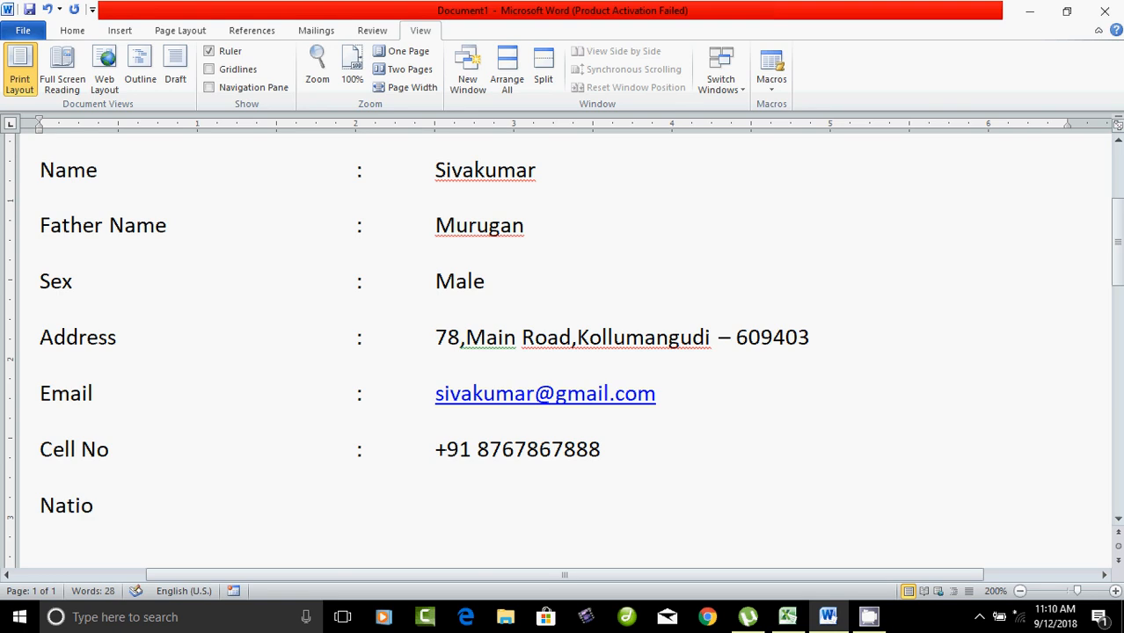
text(nalityq)
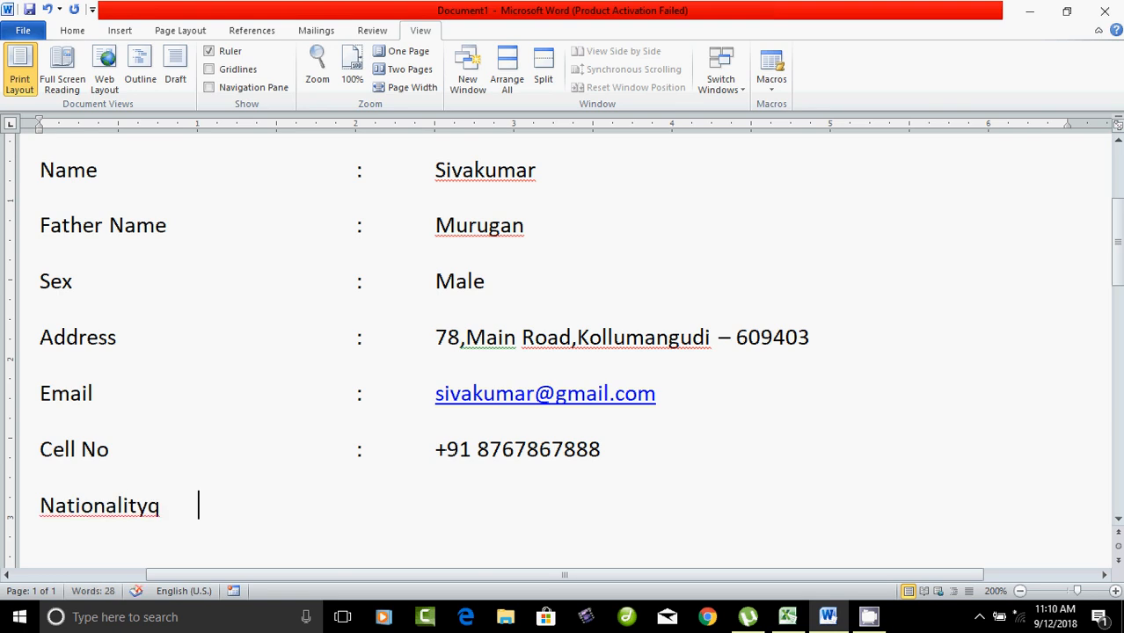
key(BackSpace)
key(BackSpace)
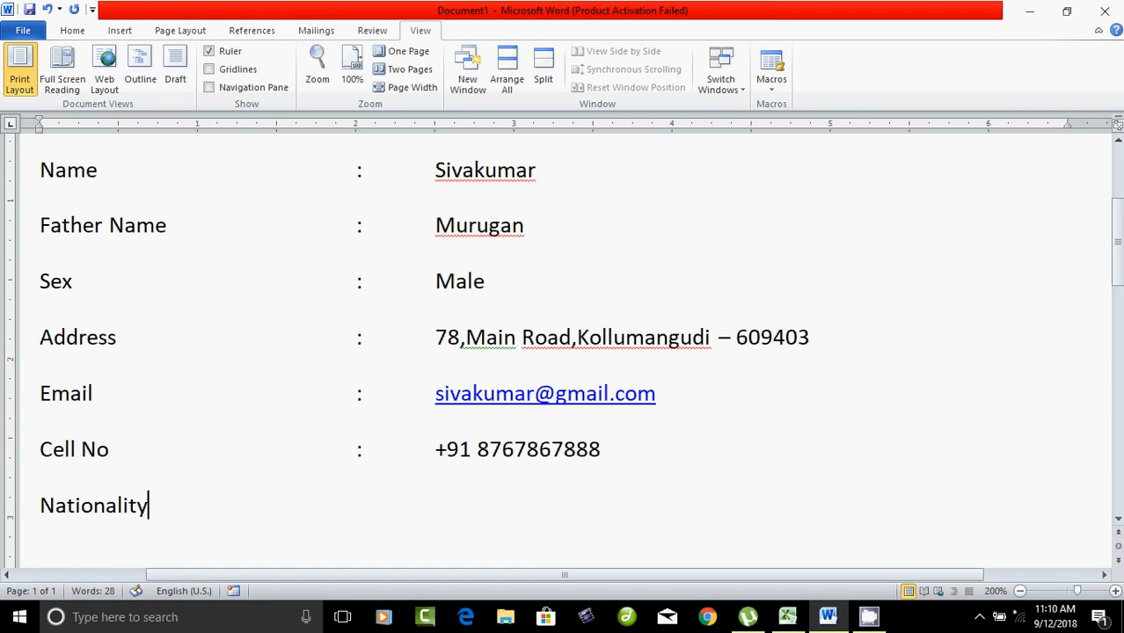
key(Tab)
text(:)
key(Tab)
text(Indian)
key(Return)
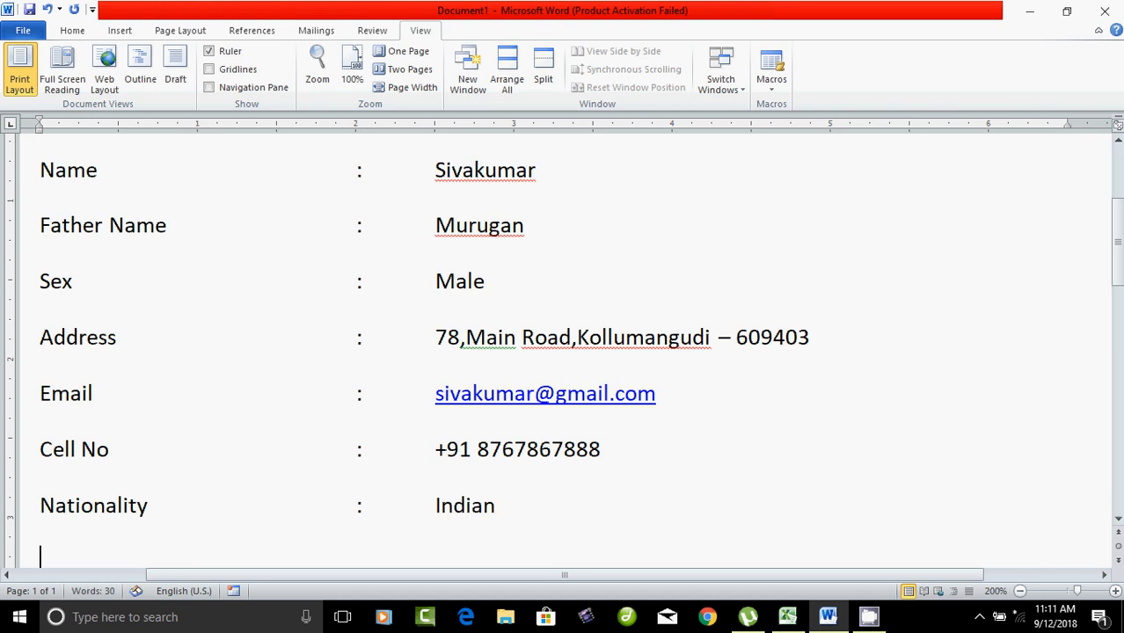
Step: Add a Religion row set to Hindu
text(Religion)
key(Tab)
key(Tab)
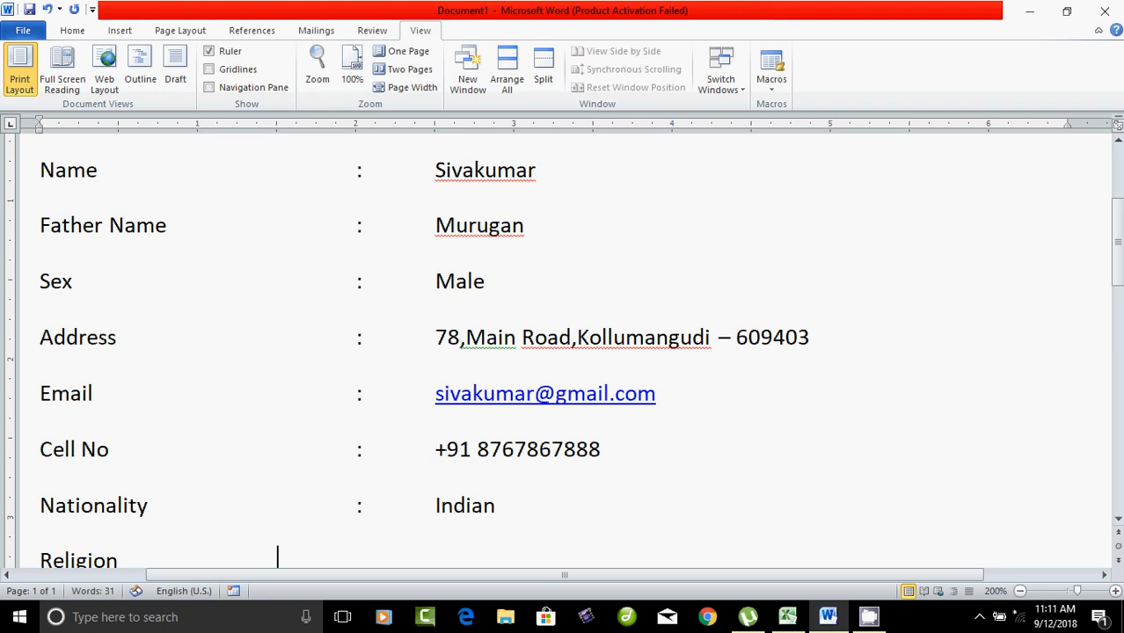
text(:)
key(Tab)
text(Hindu)
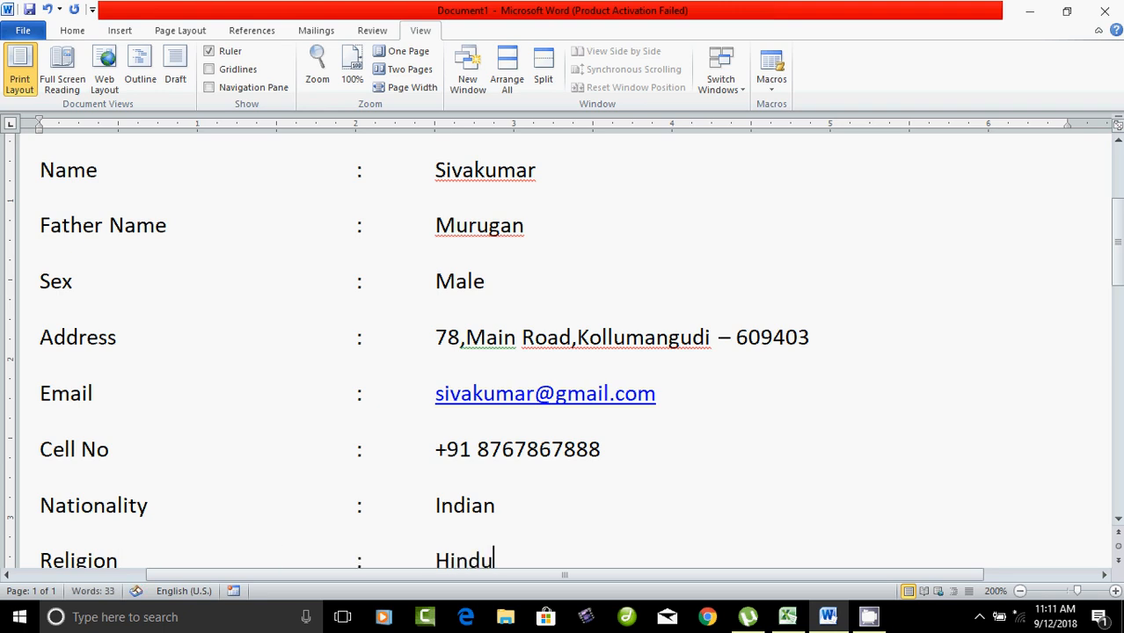
key(Return)
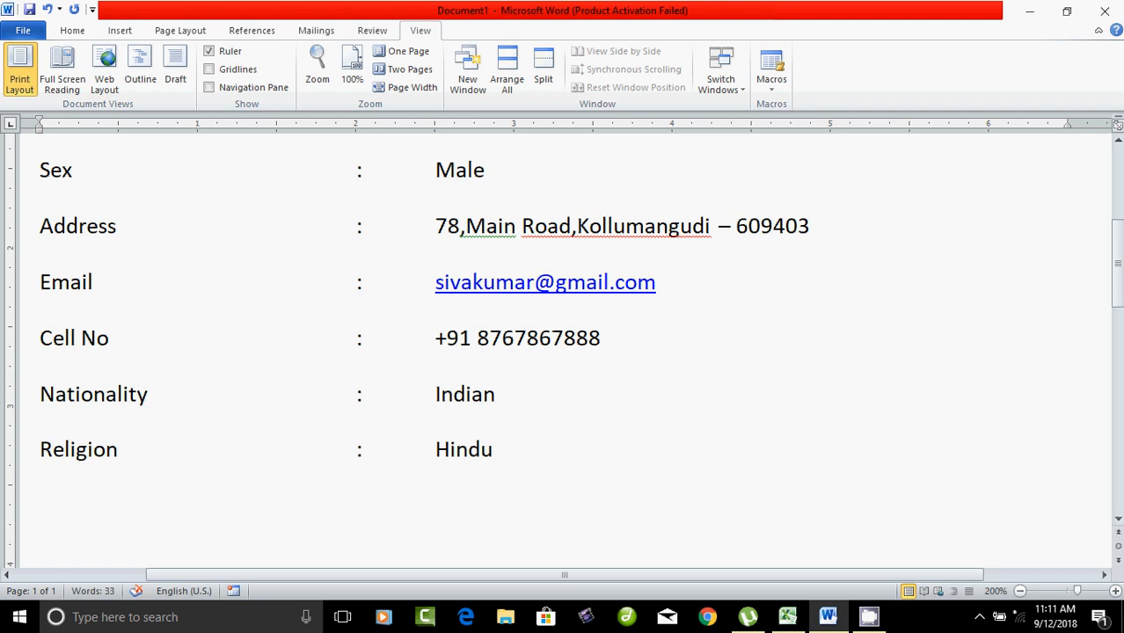
Step: Add a Passport No row with the passport number and a Language Known row reading Tamil,English
text(Passpor)
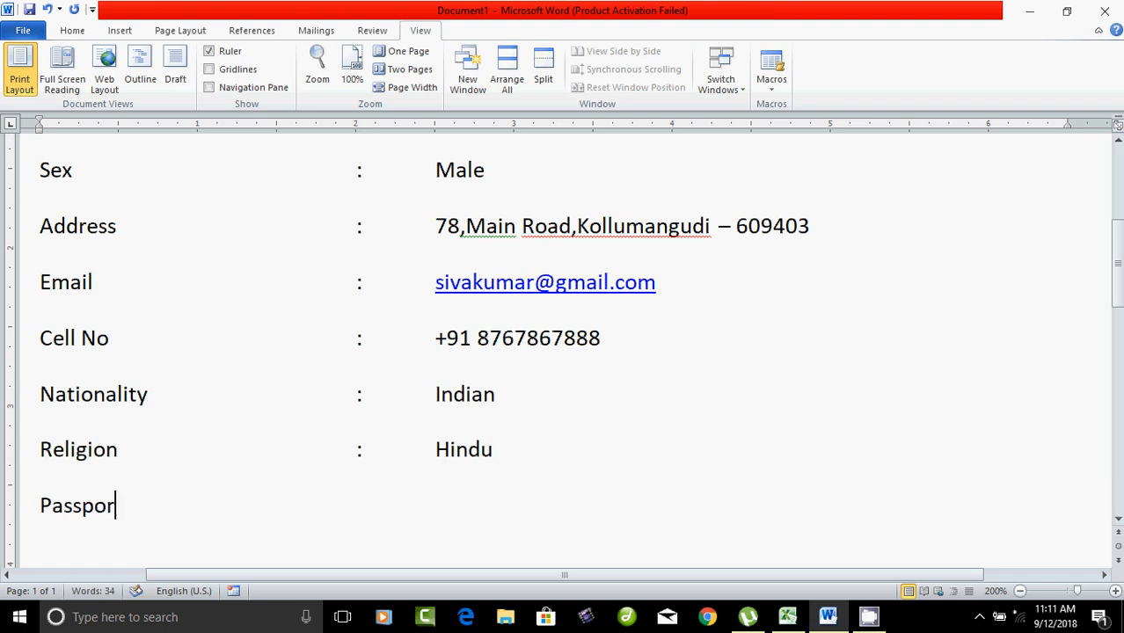
text(t No)
key(Tab)
key(Tab)
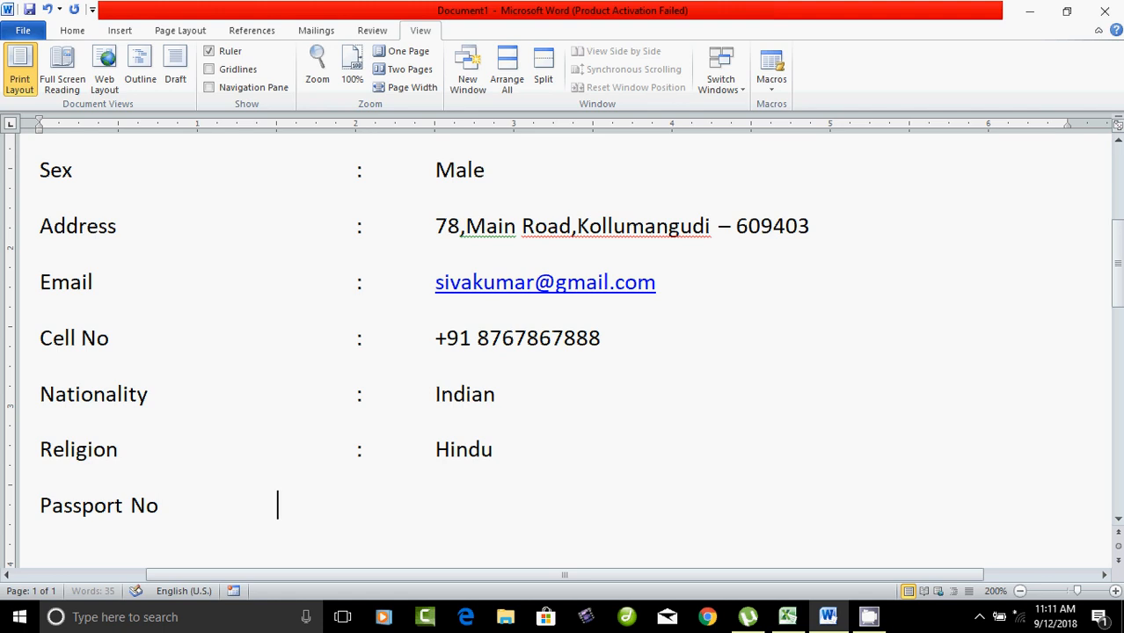
text(:)
key(Tab)
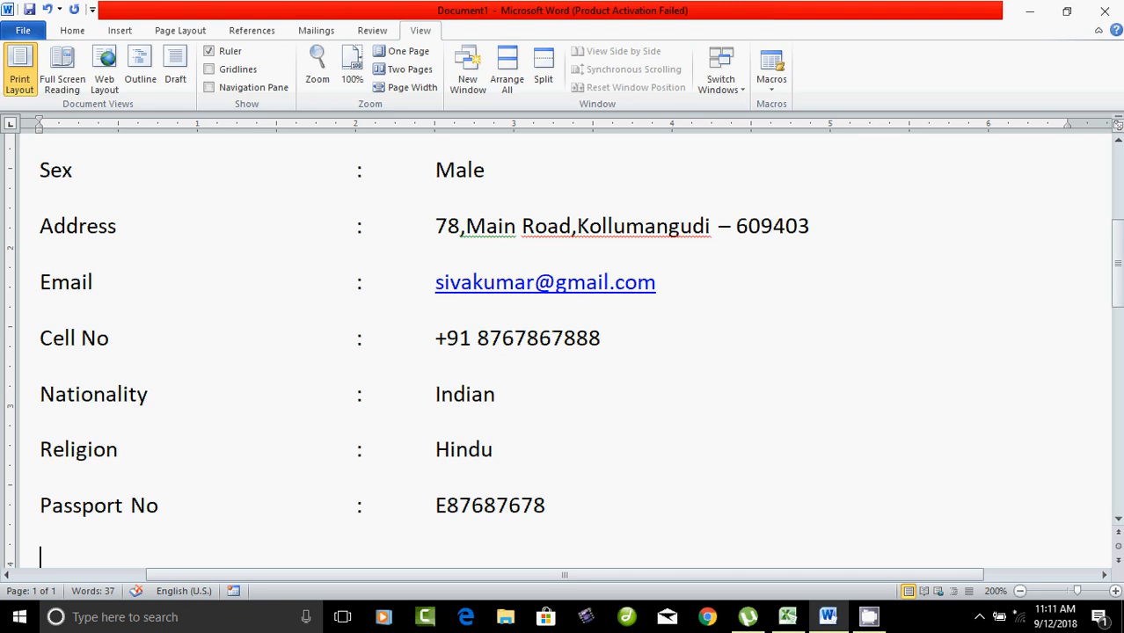
text(La)
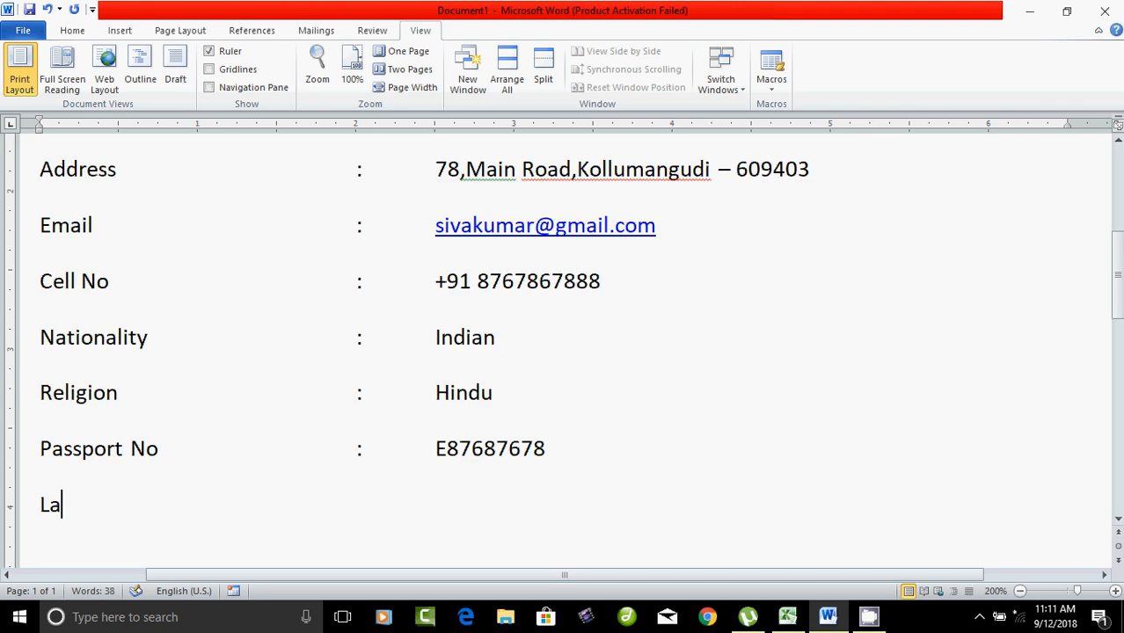
text(nguage )
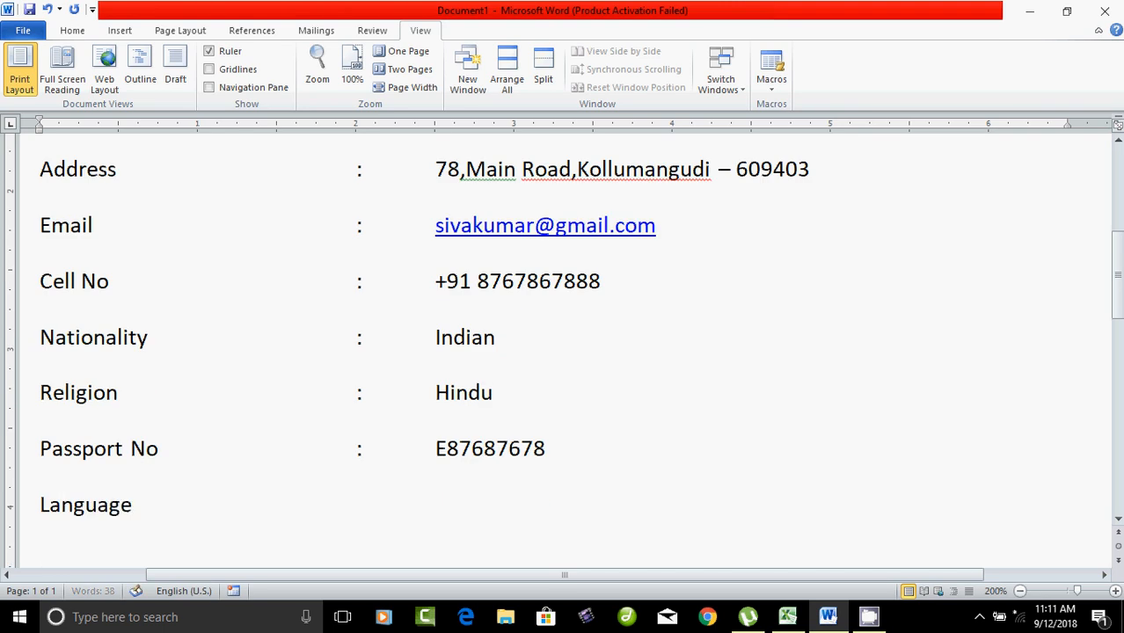
text(Known)
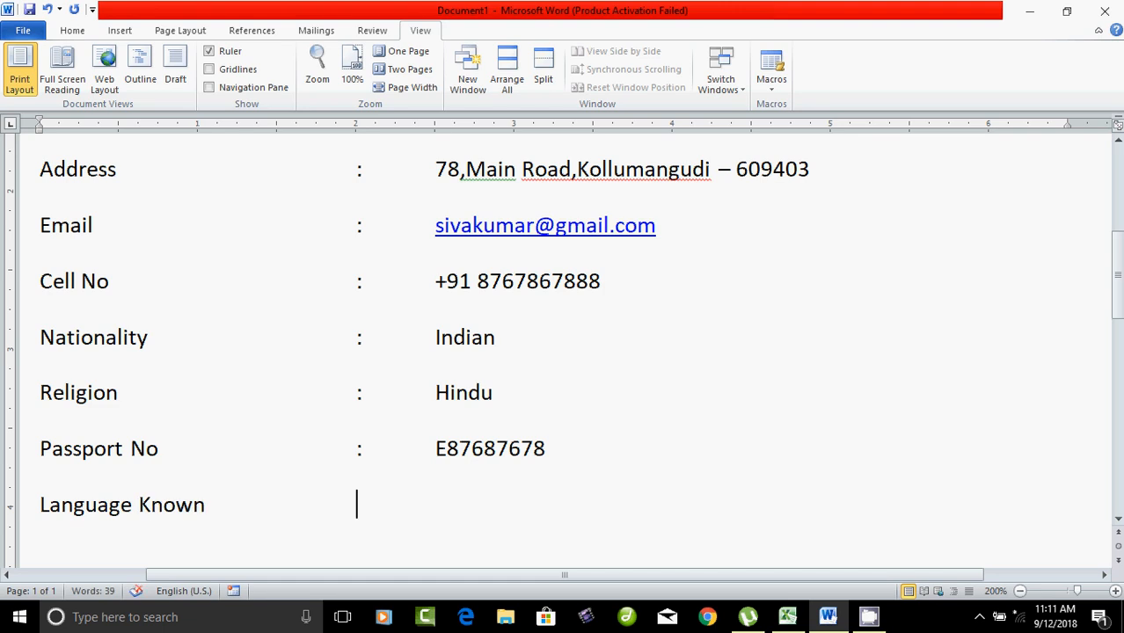
key(Tab)
text(:)
key(Tab)
text(Tamil,)
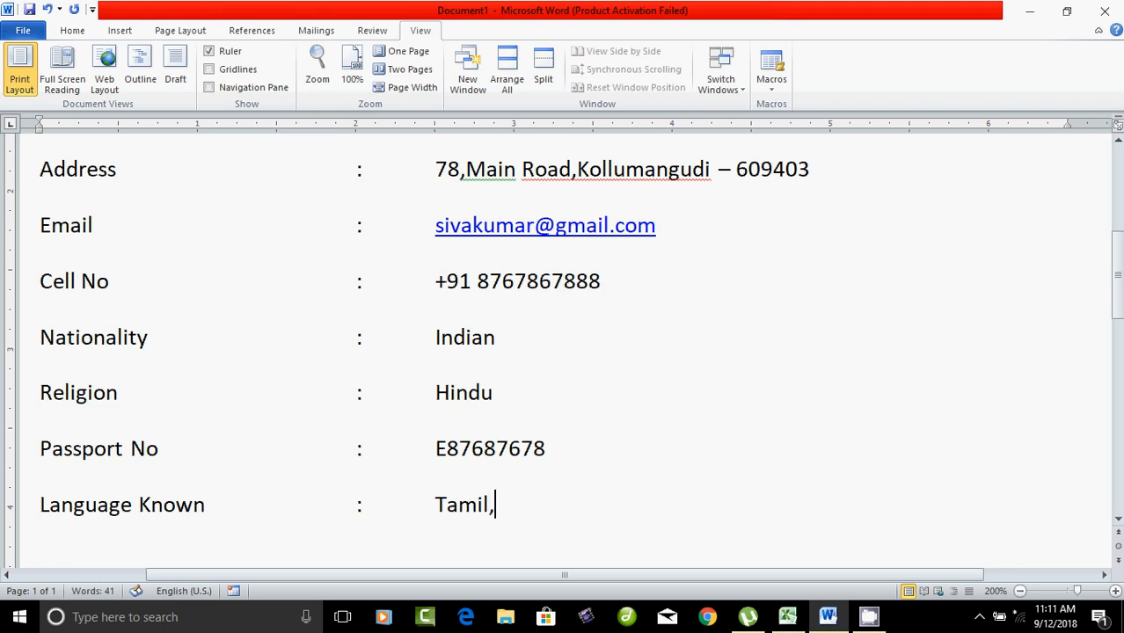
text(English)
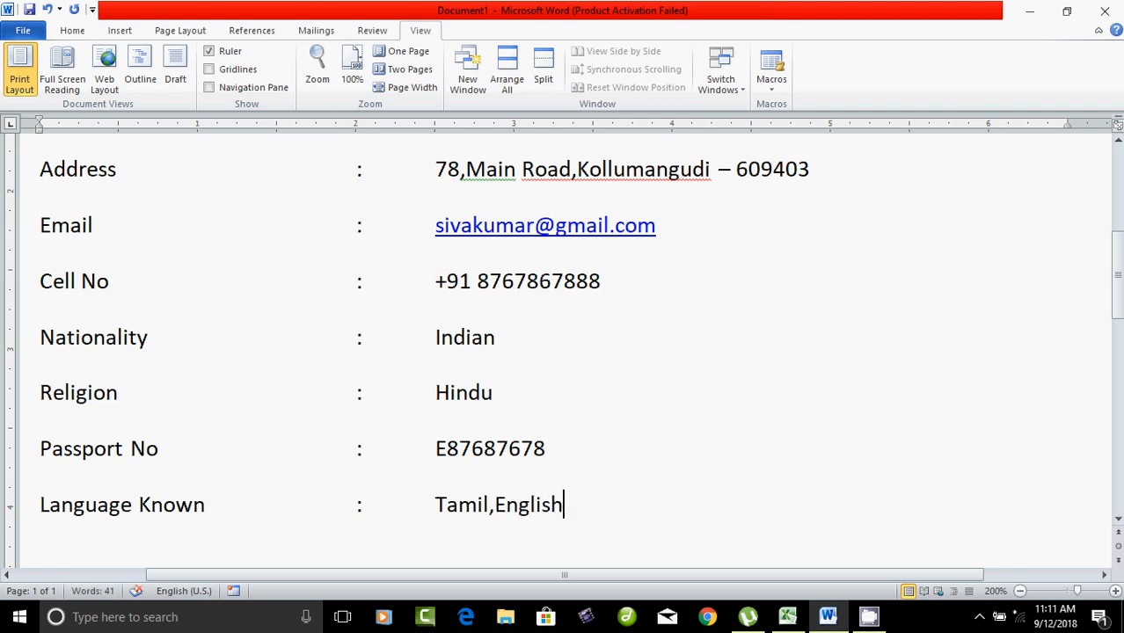
key(Return)
scroll(564, 352, up, 4)
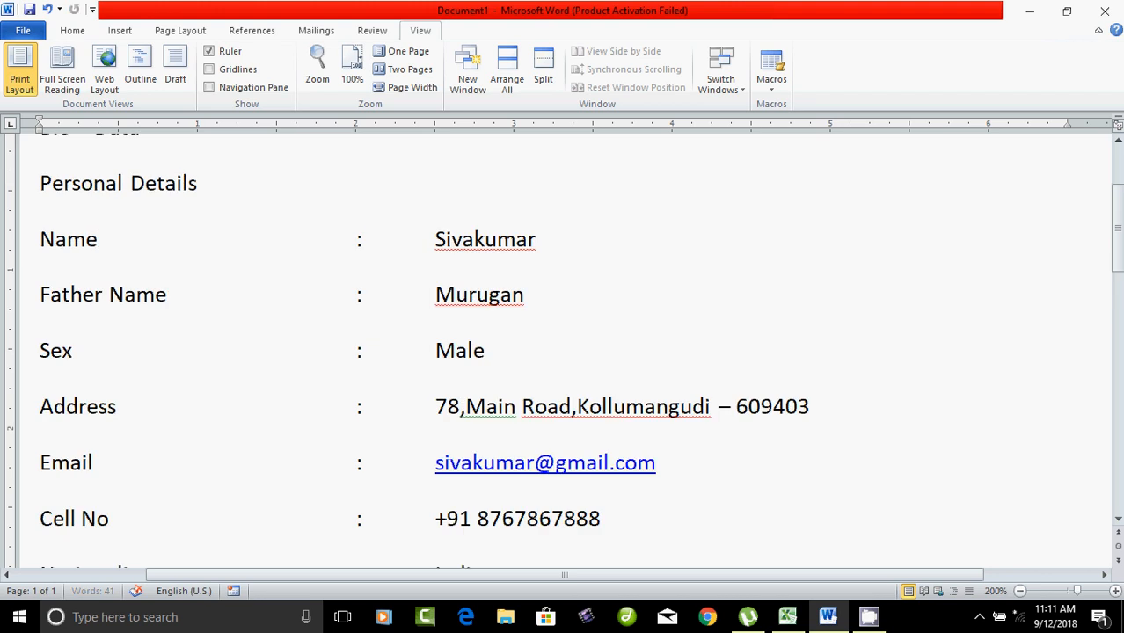
scroll(563, 352, down, 2)
scroll(563, 352, up, 3)
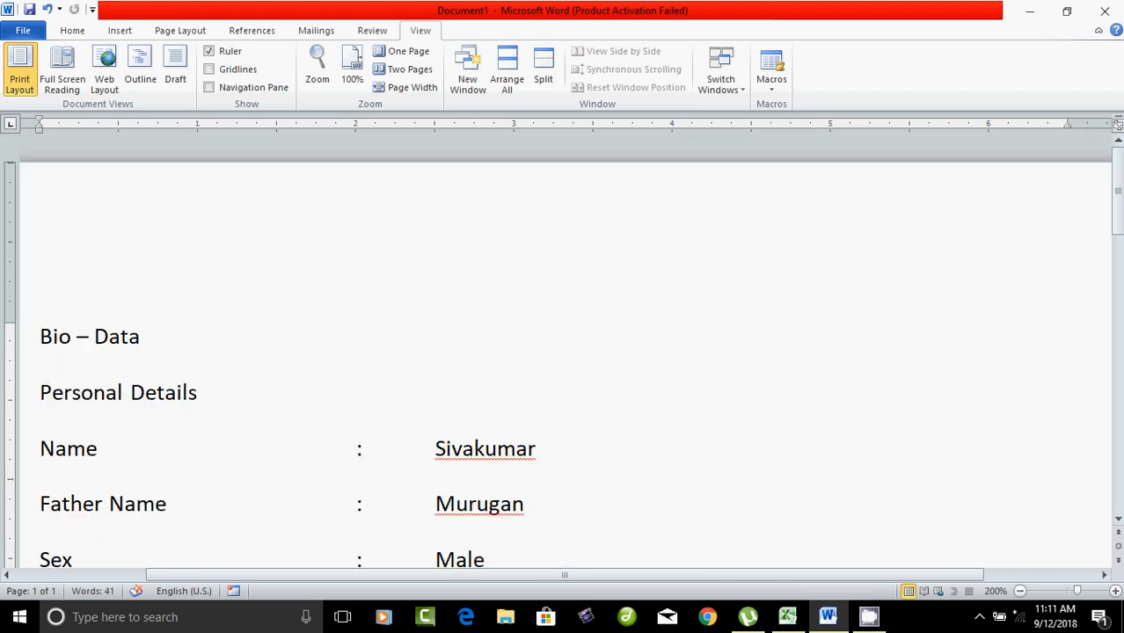
scroll(563, 352, down, 8)
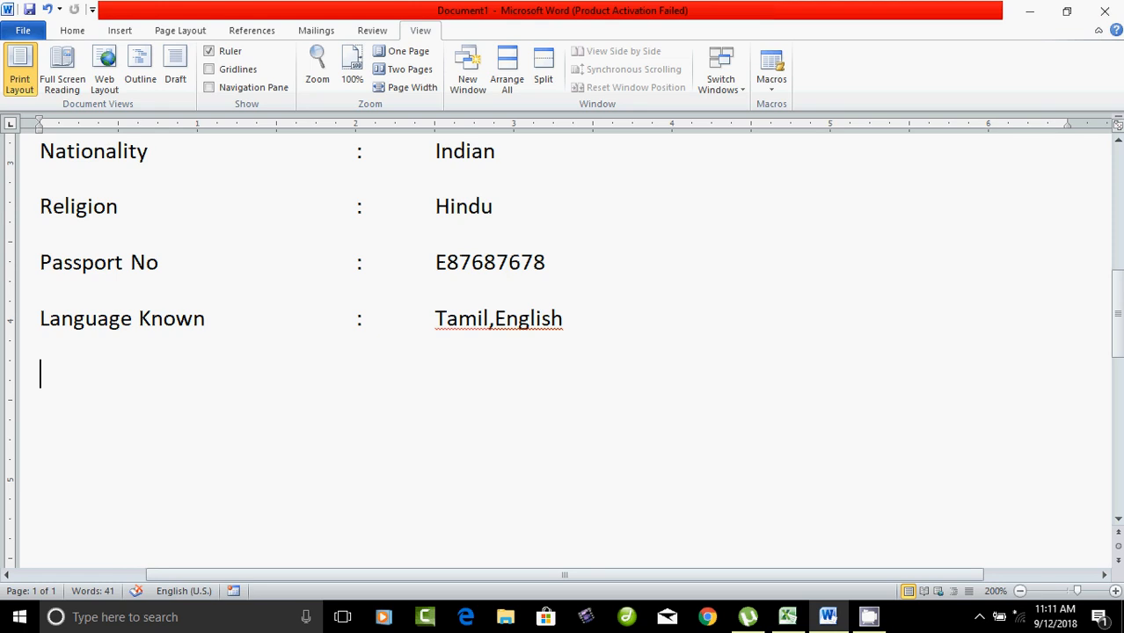
Step: Type the 'Educational Qualification' heading below Language Known and start a new line
text(Ed)
text(u)
key(BackSpace)
text(d)
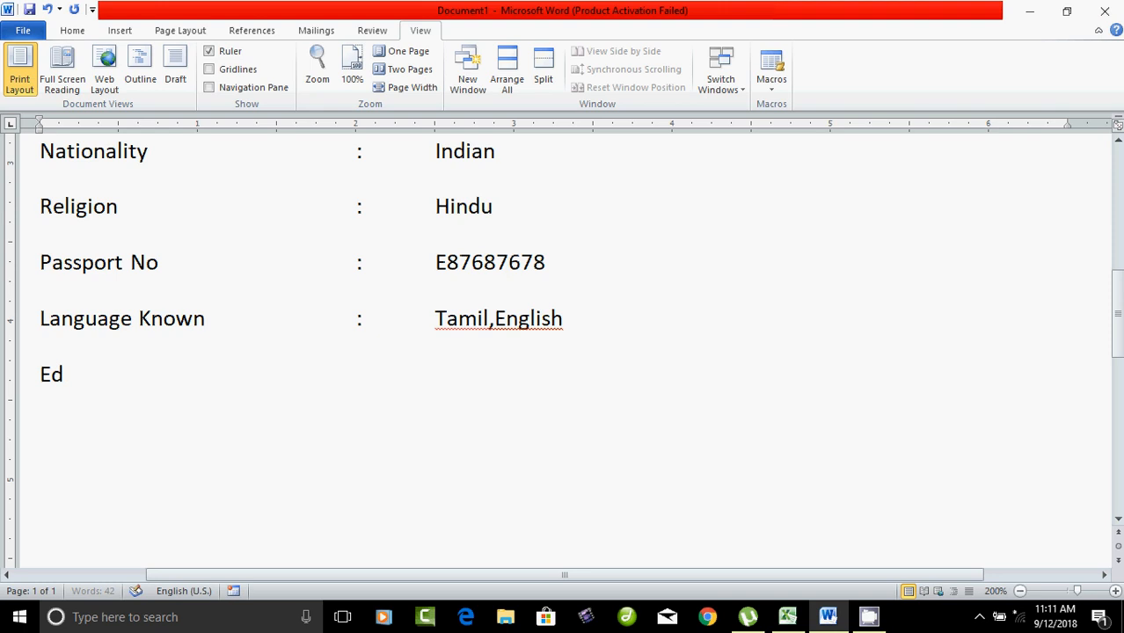
text(ucational)
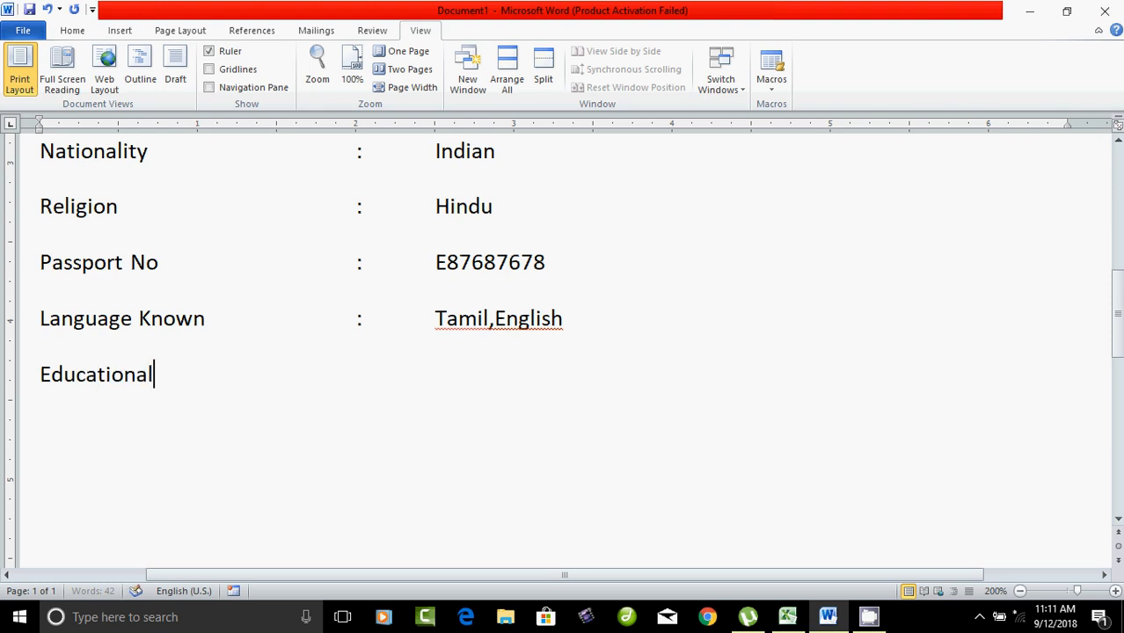
text( Qualifi)
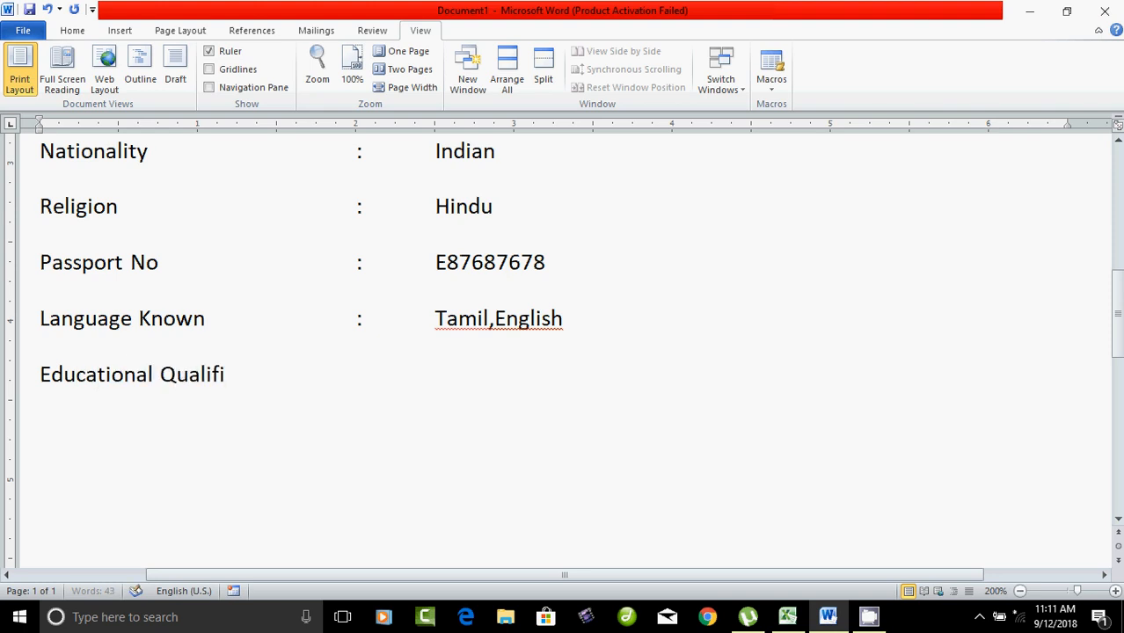
text(cation)
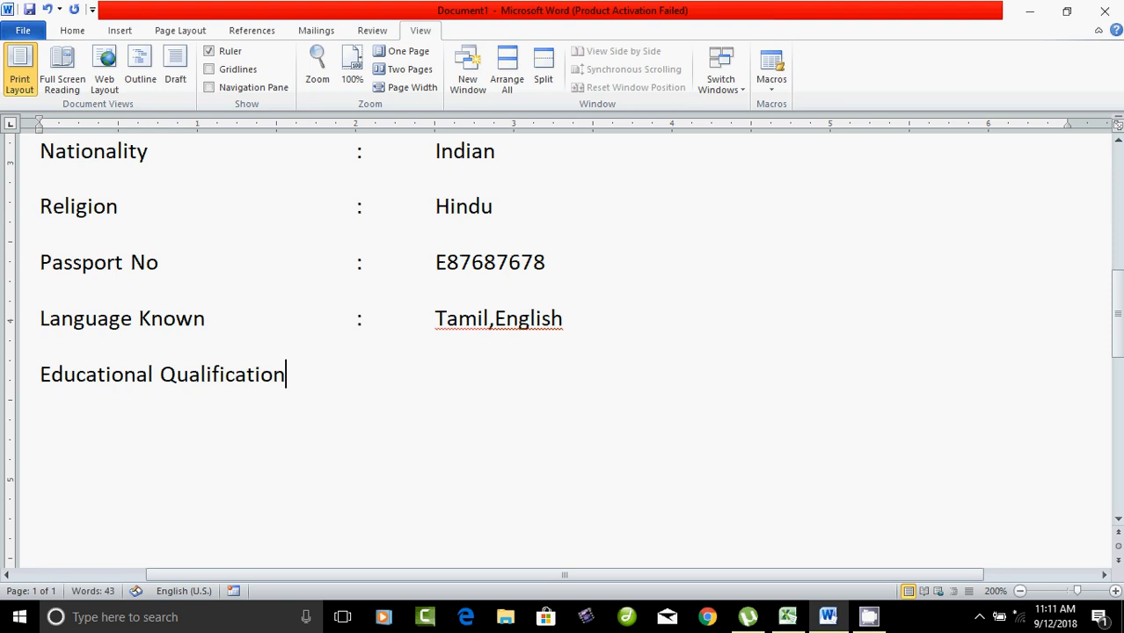
key(Return)
Step: Insert a table with 4 columns and 5 rows from Insert > Table > Insert Table
click(119, 30)
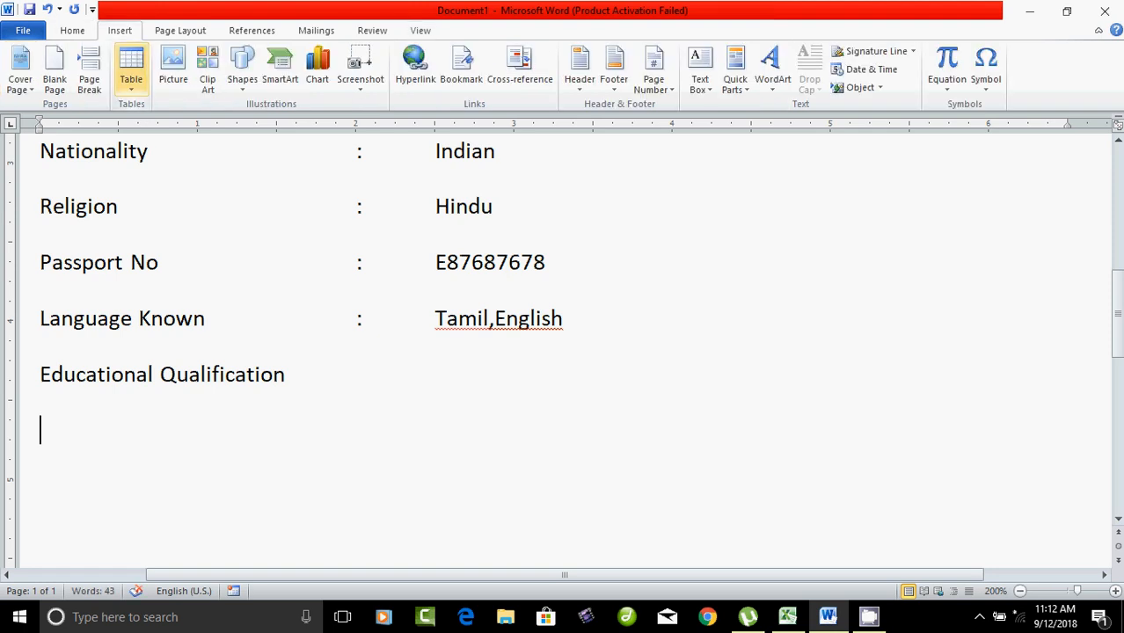
click(131, 71)
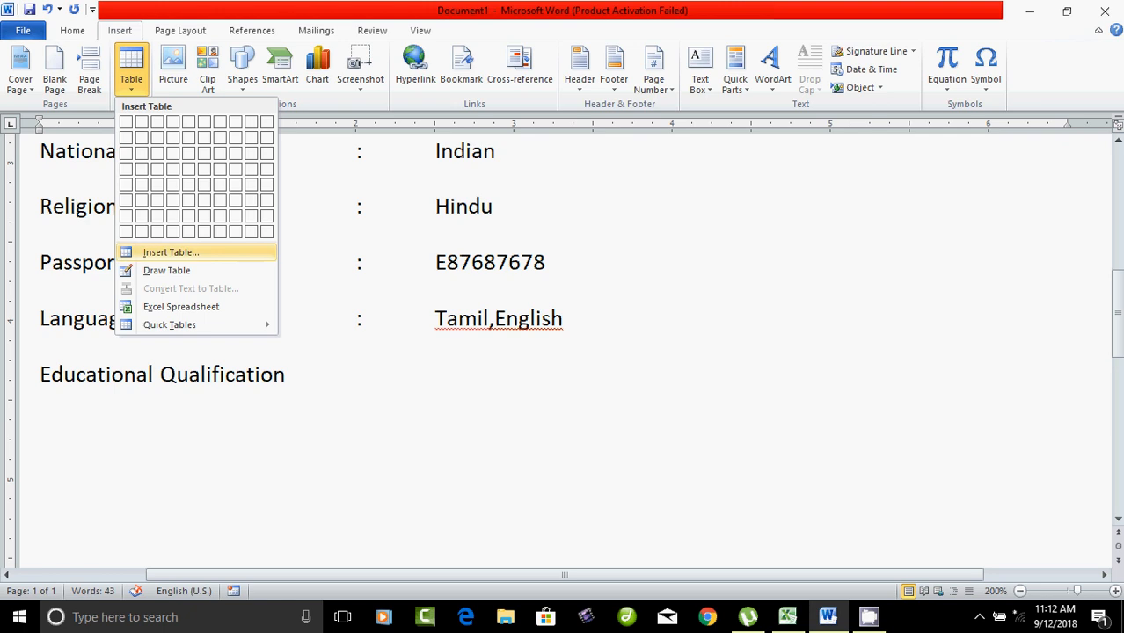
click(171, 253)
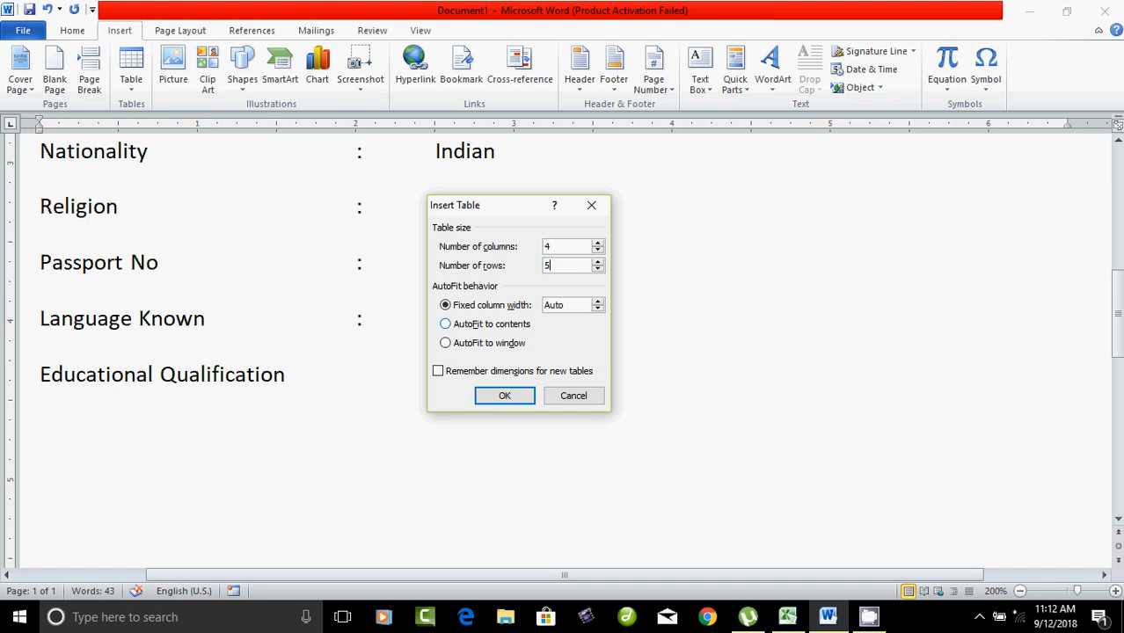
key(Return)
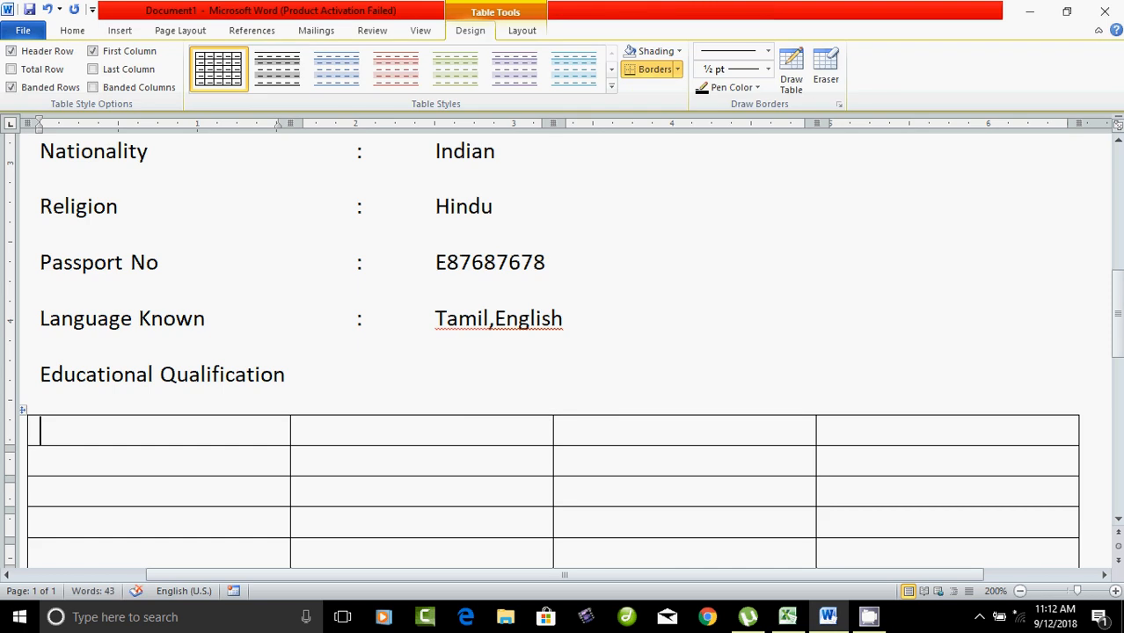
Step: Type 'Degree' and 'Name of Institute' in the first two header cells
text(Degree)
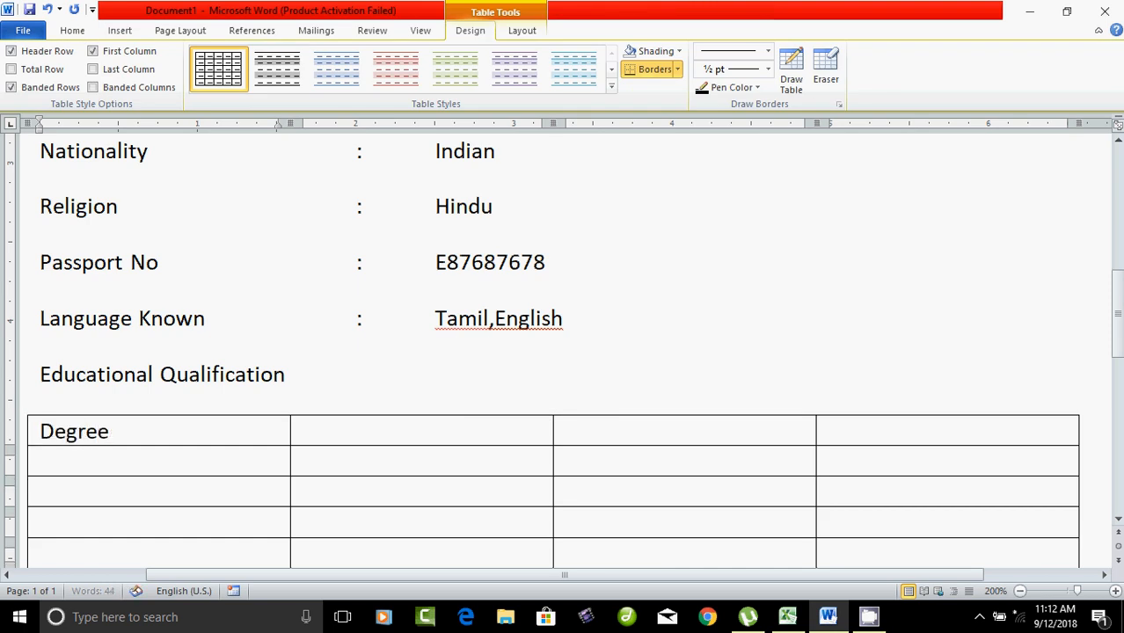
key(Tab)
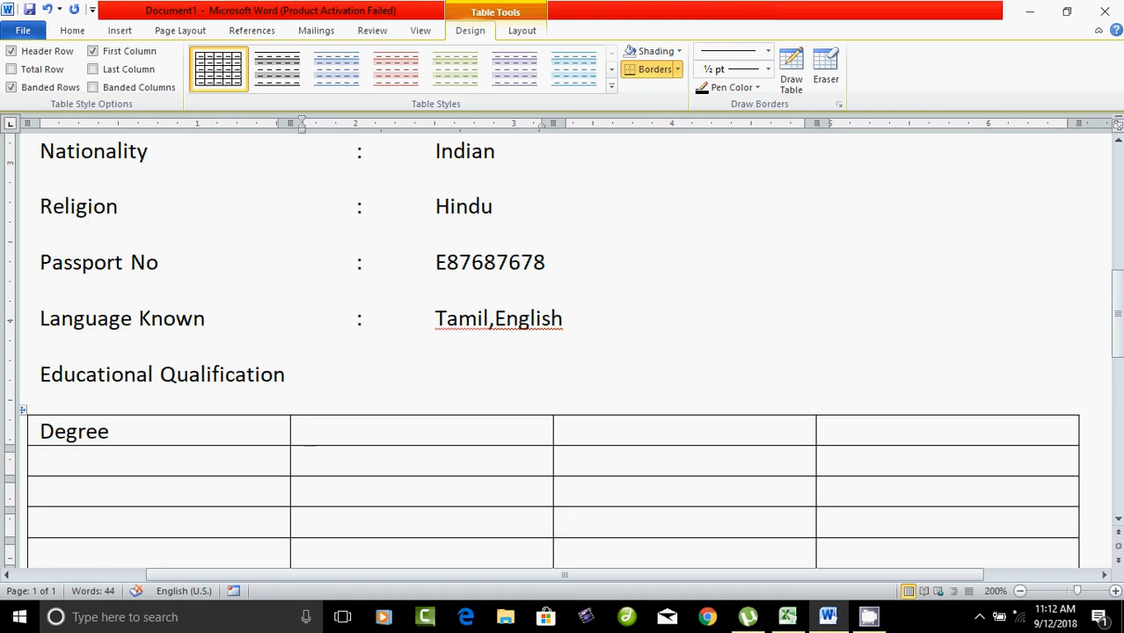
text(Name of)
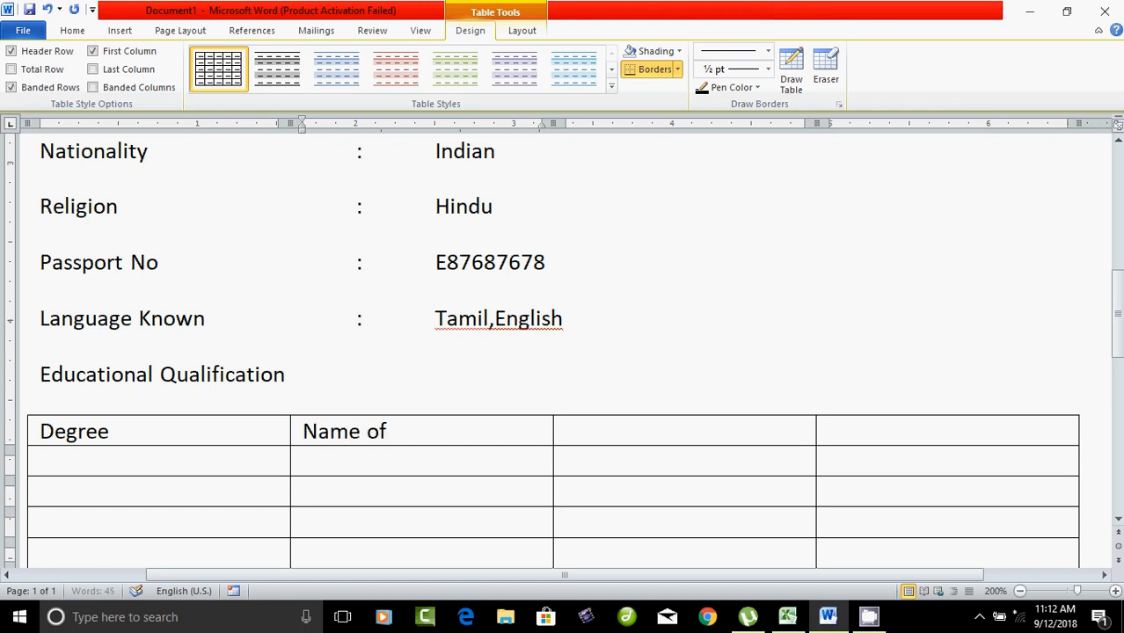
text( Institi)
key(BackSpace)
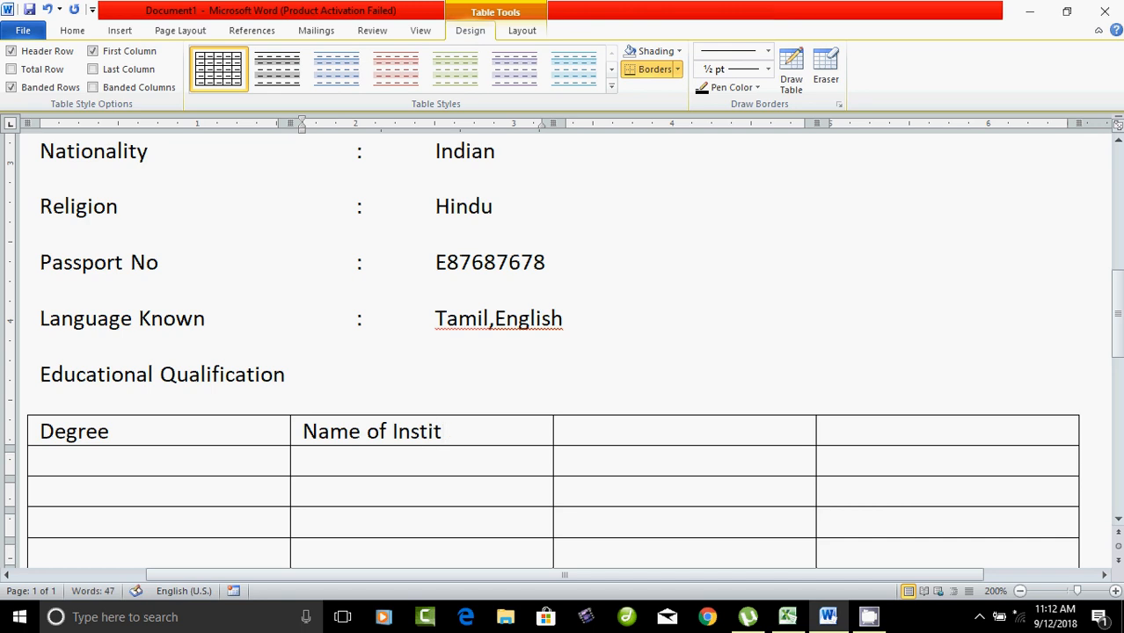
text(ute)
key(BackSpace)
key(BackSpace)
key(BackSpace)
key(BackSpace)
key(BackSpace)
key(BackSpace)
key(BackSpace)
key(BackSpace)
text(nstitute)
key(Tab)
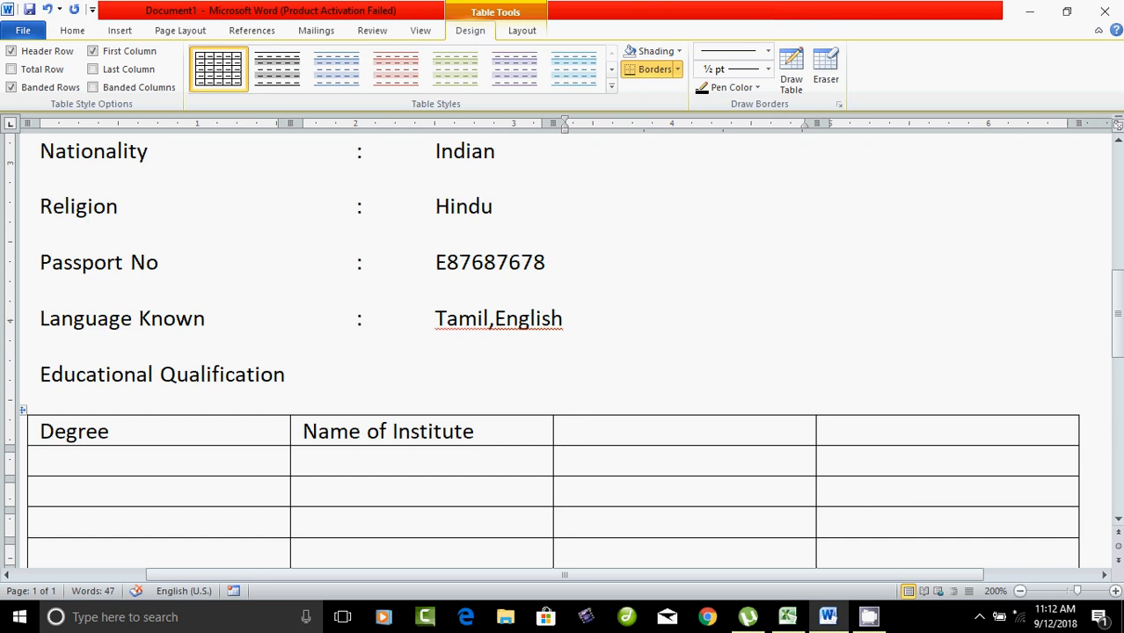
Step: Replace 'Institute' with 'College' in the second header cell
double_click(435, 431)
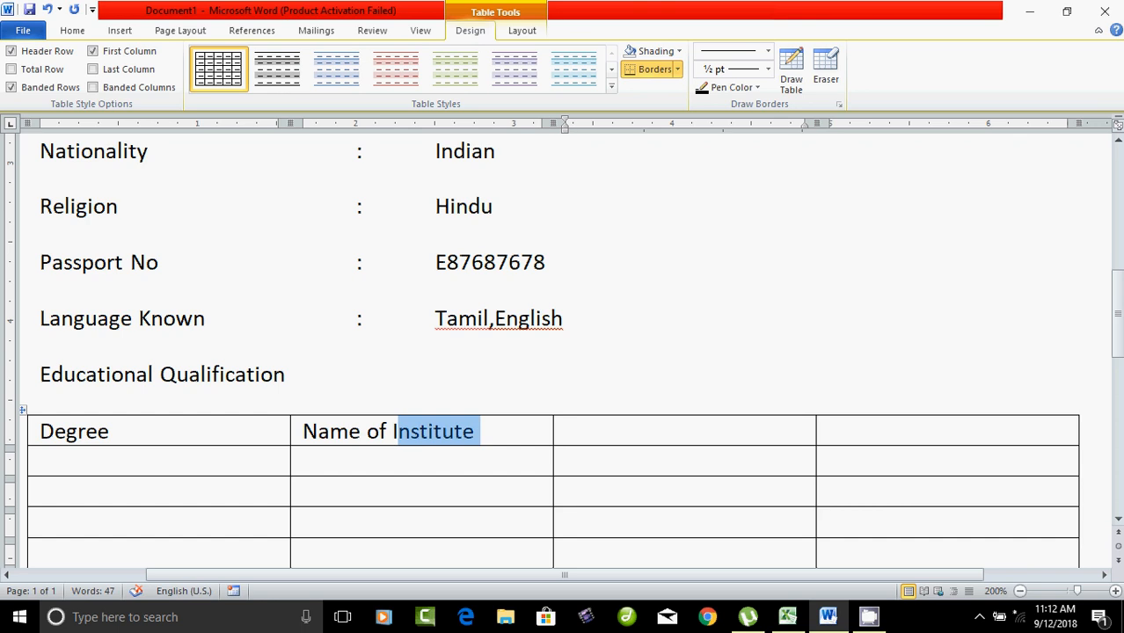
key(BackSpace)
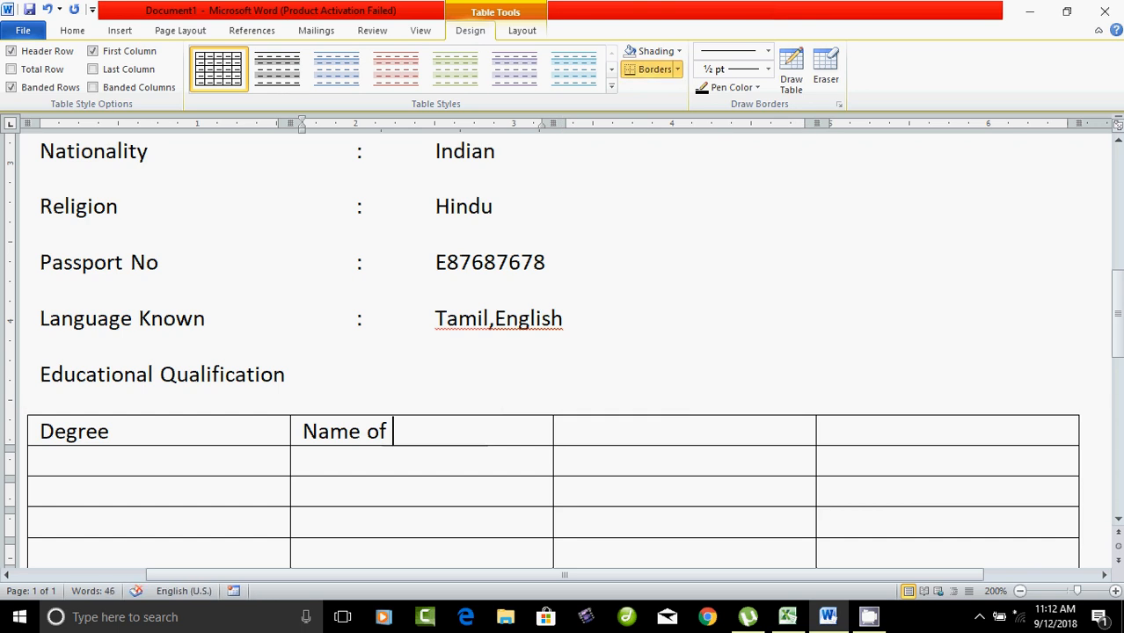
text(College)
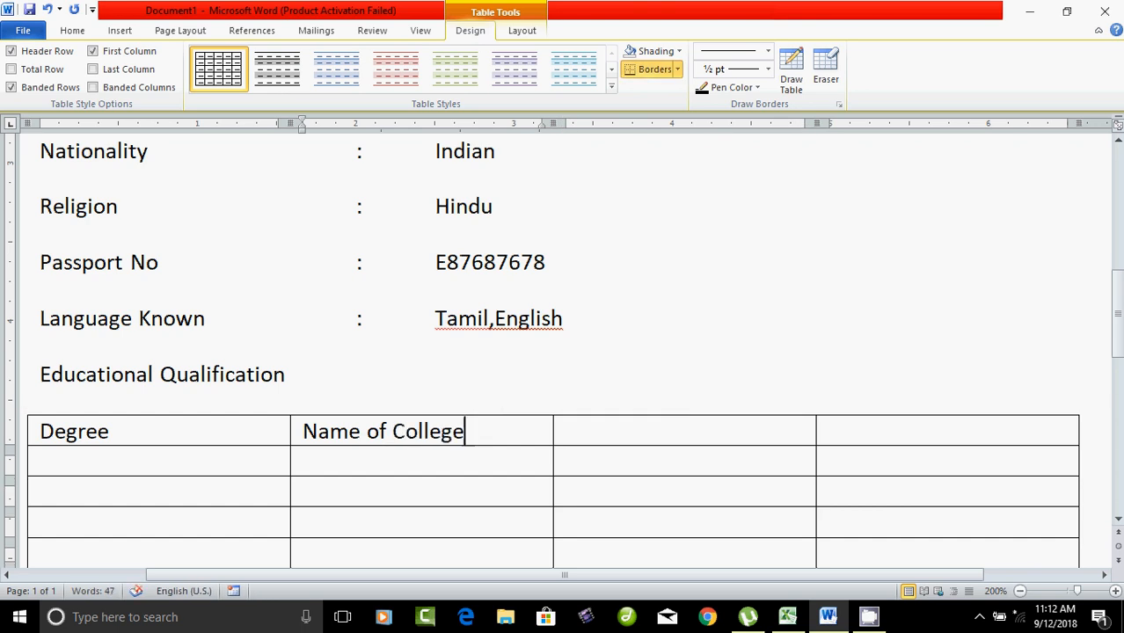
Step: Enter 'Year' and 'Status' in the third and fourth header cells
click(567, 431)
text(Yeaer)
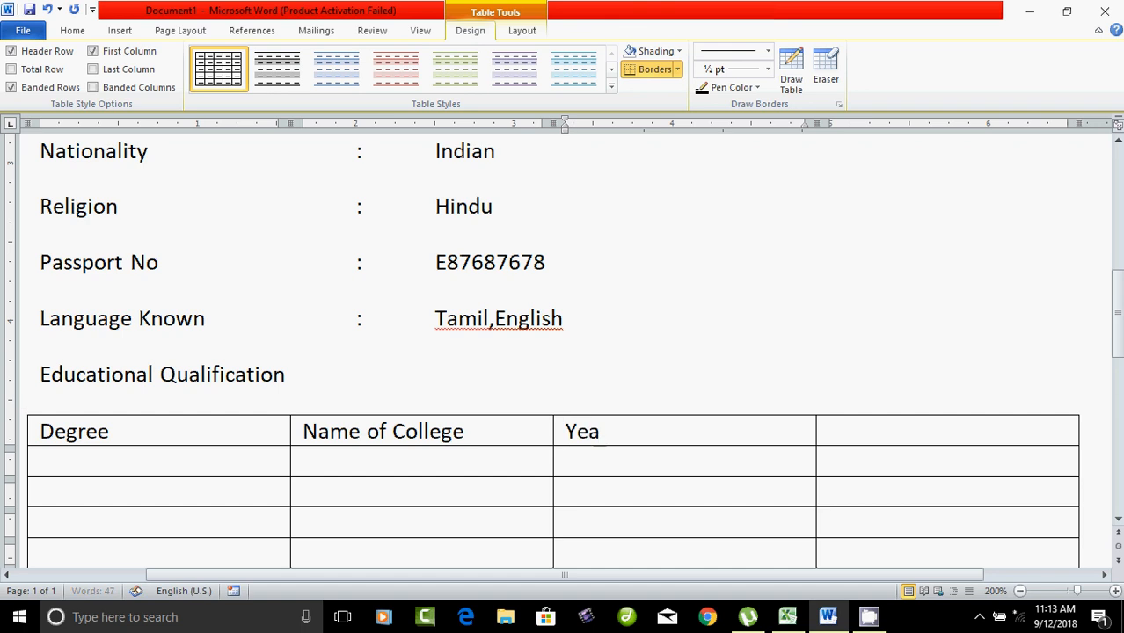
key(BackSpace)
key(BackSpace)
key(BackSpace)
text(ar)
click(830, 431)
text(Statius)
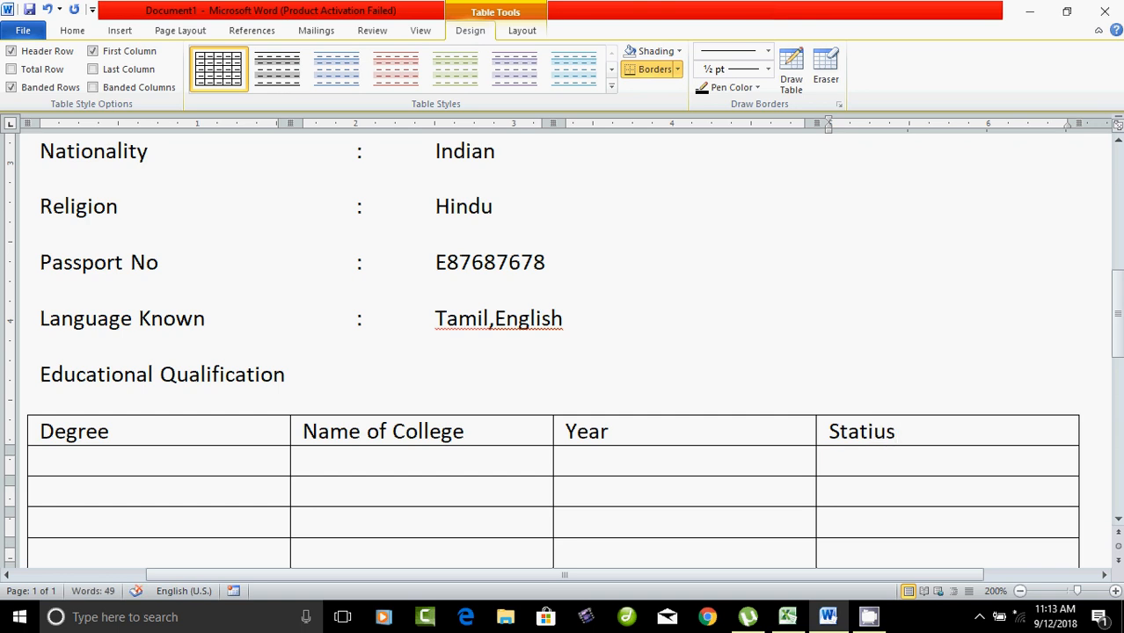
key(BackSpace)
key(BackSpace)
key(BackSpace)
text(us)
click(41, 462)
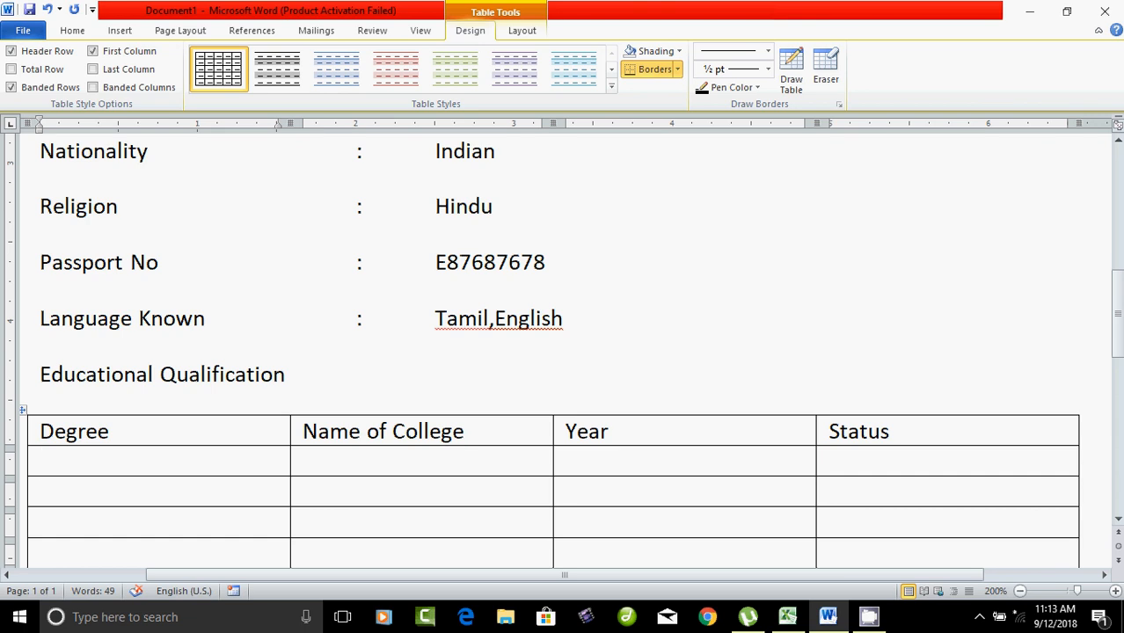
Step: Enter MSc.. Computer Science, AVC College,Mayiladuthurai, 1980 and 75% across the first data row
text(M)
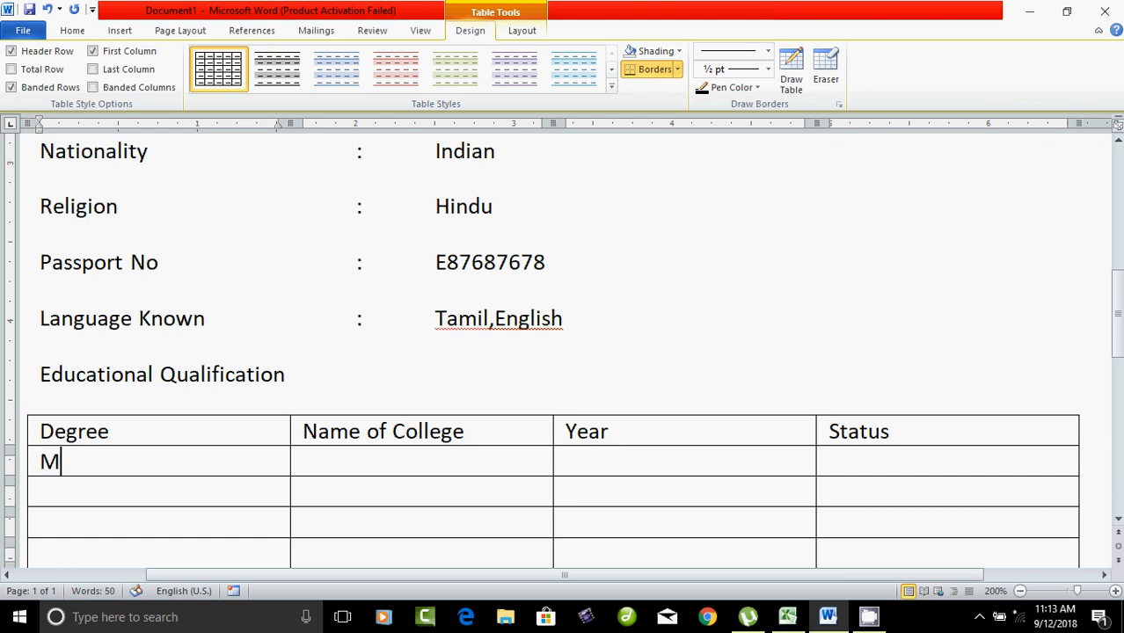
text(Sc.. Com)
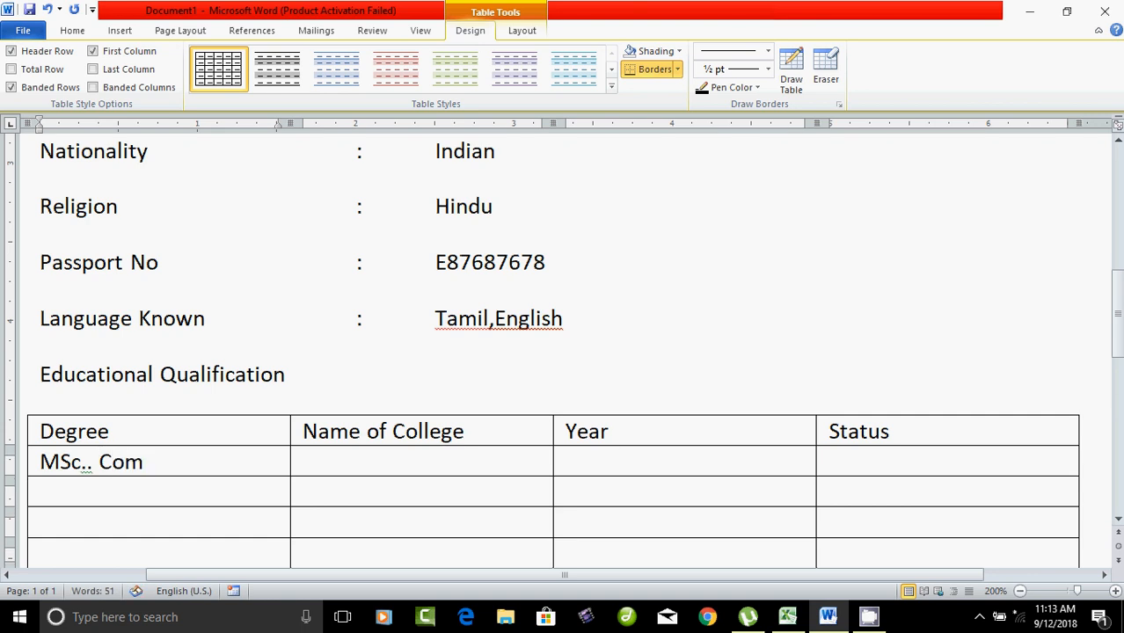
text(puter Science)
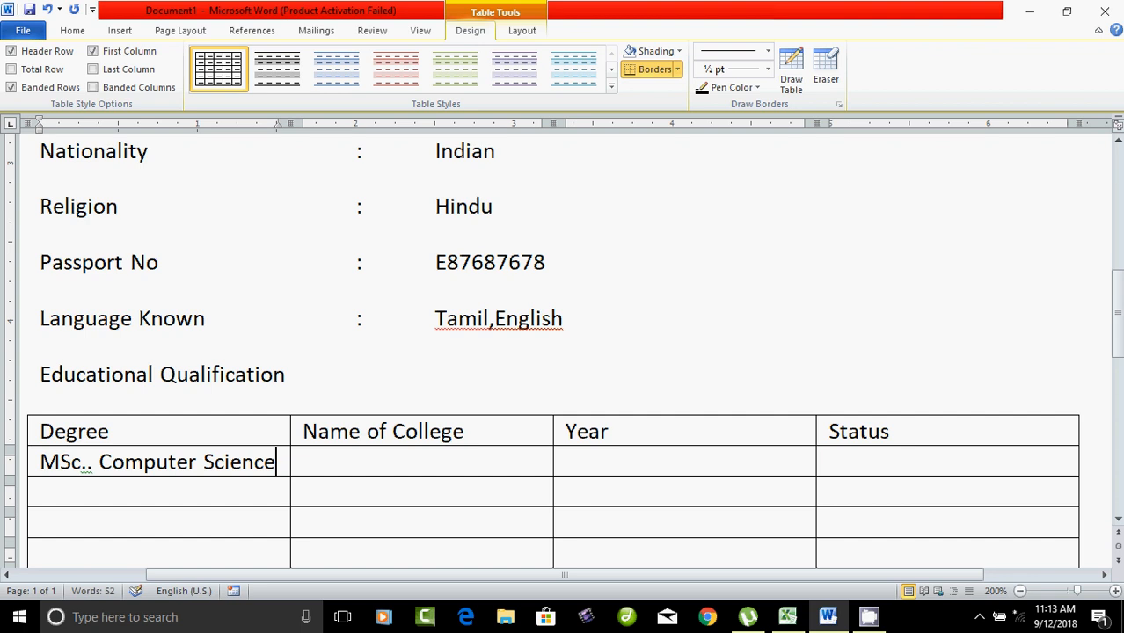
key(Tab)
text(A)
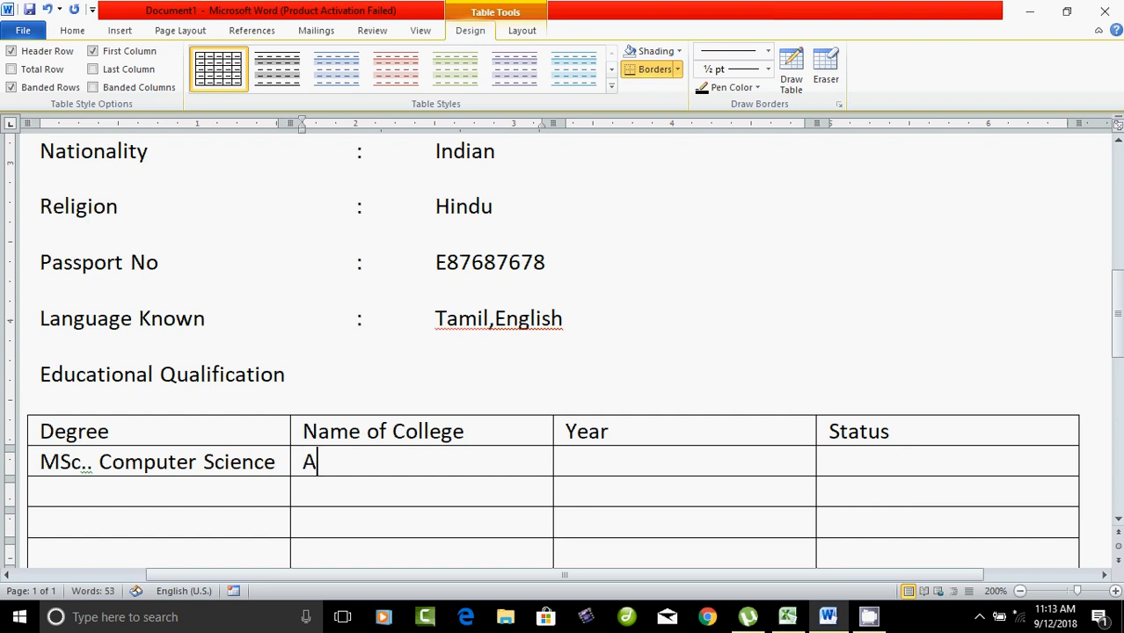
text(VC )
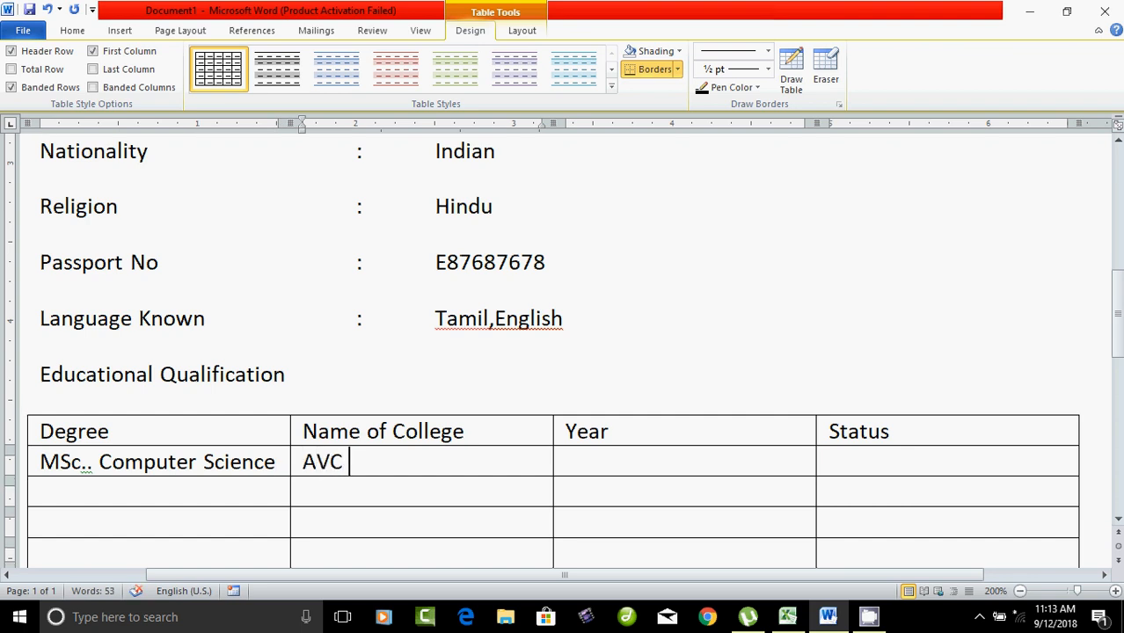
text(College)
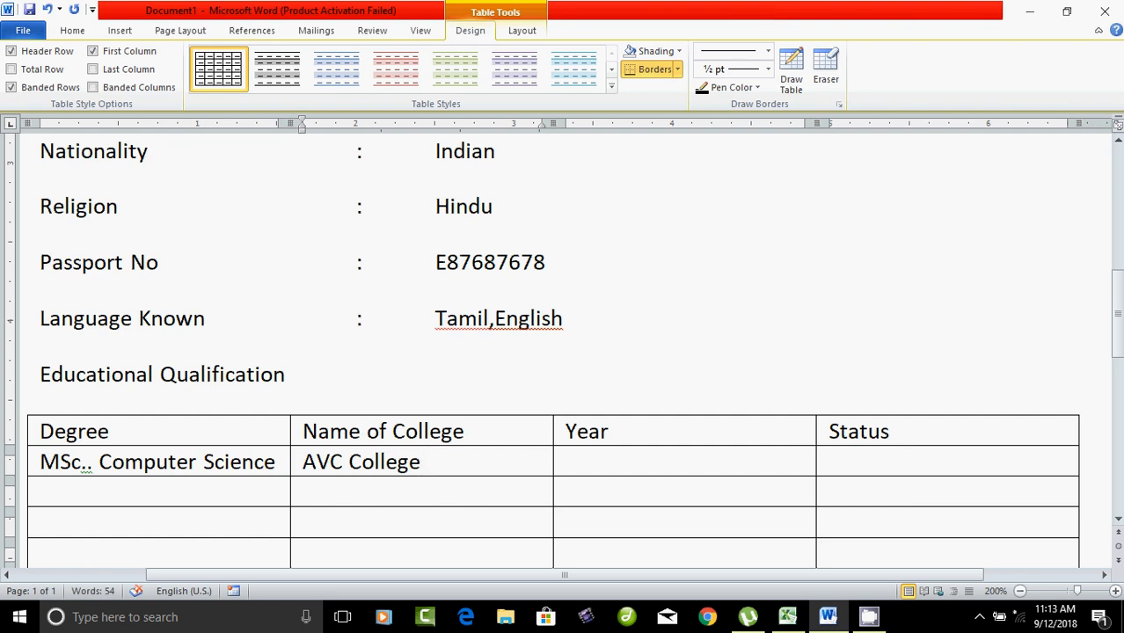
text(,Mayiladuthurai)
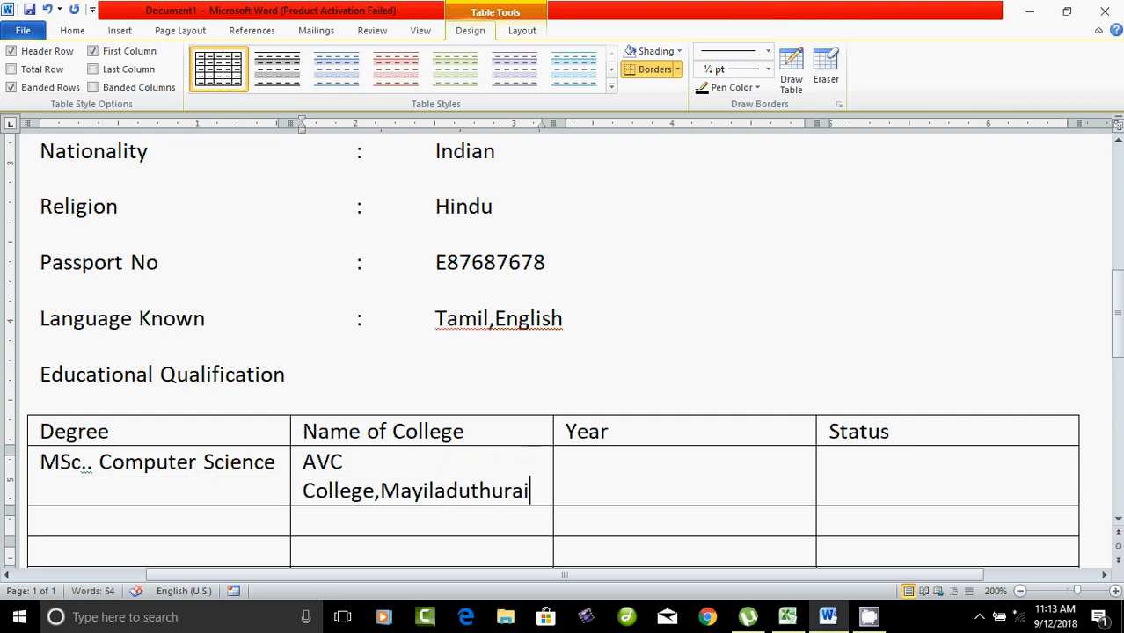
click(567, 462)
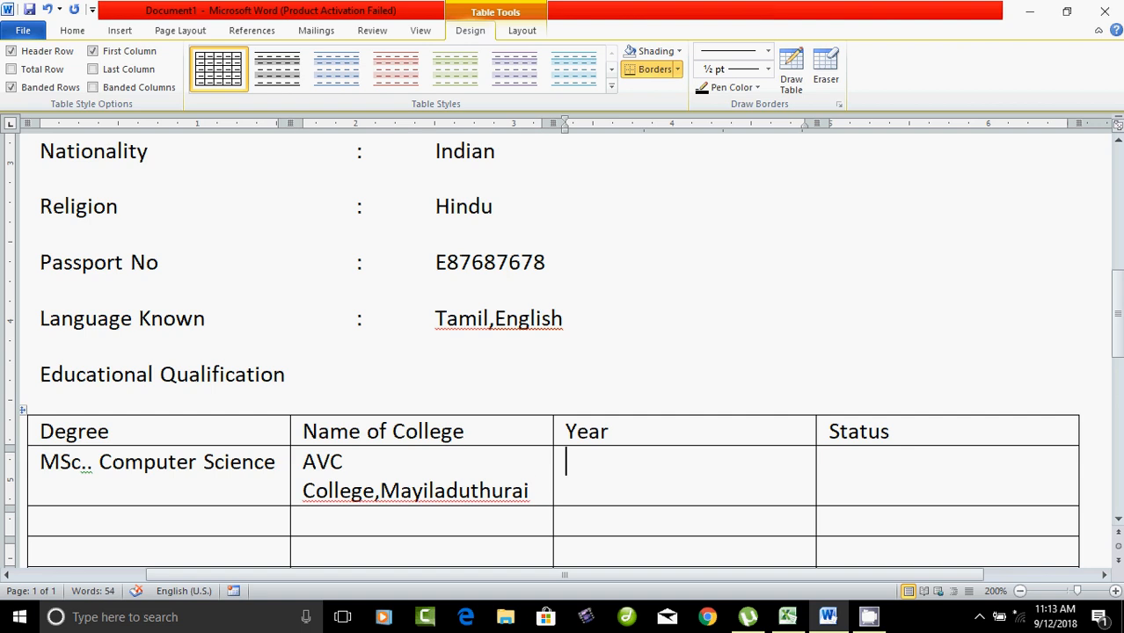
text(1980)
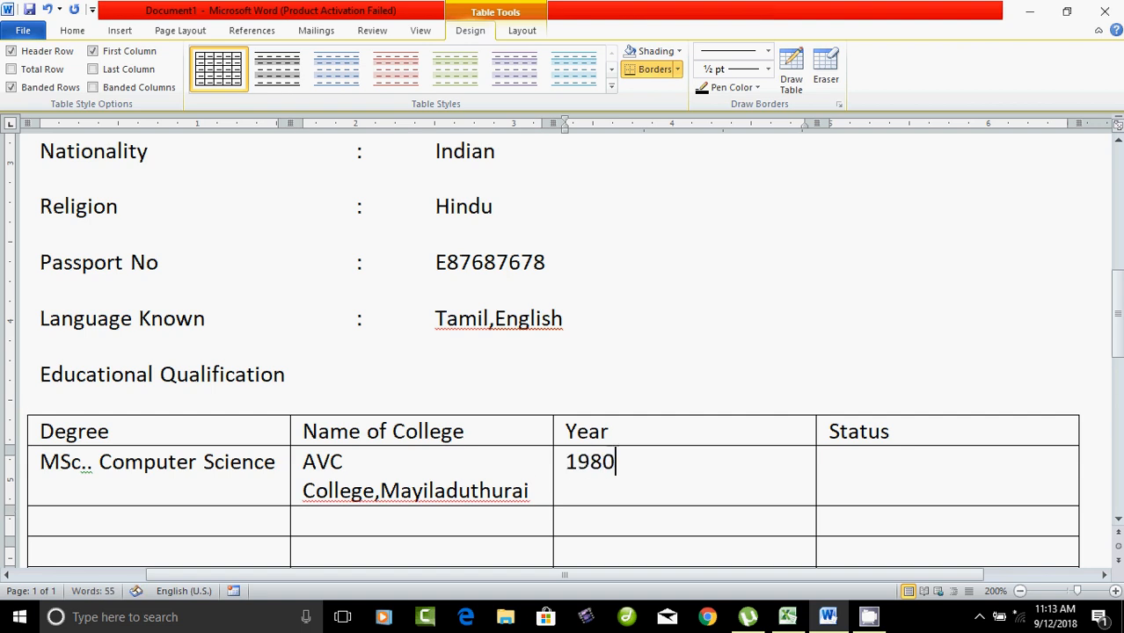
key(Tab)
text(75%)
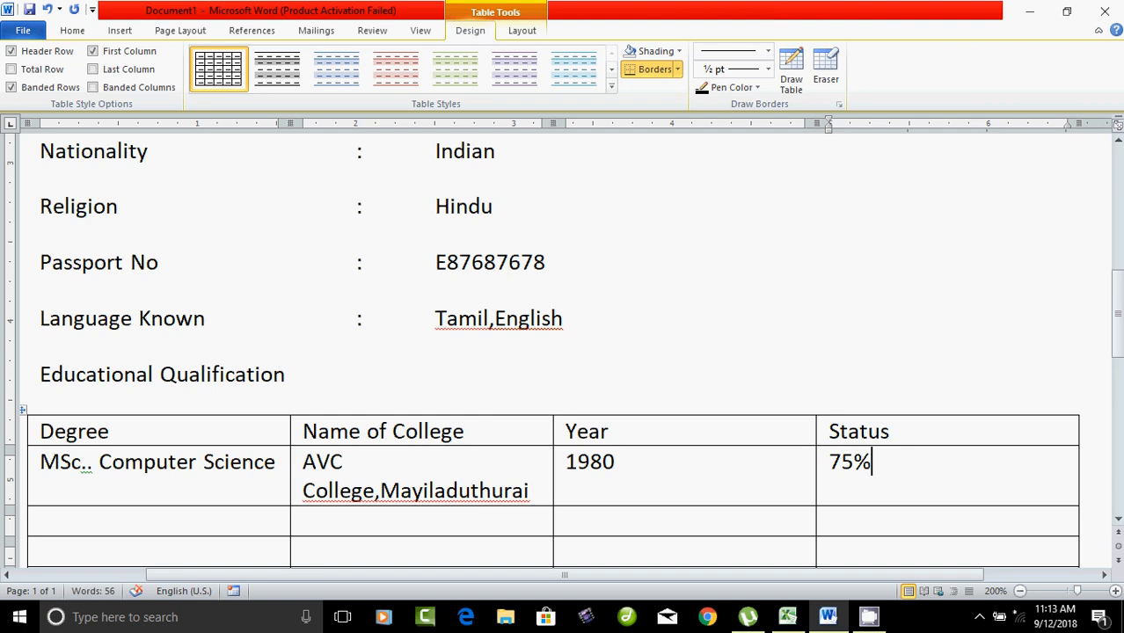
Step: Widen the Name of College column and enter 'BSc... Computer Science' in the next row
scroll(563, 352, down, 1)
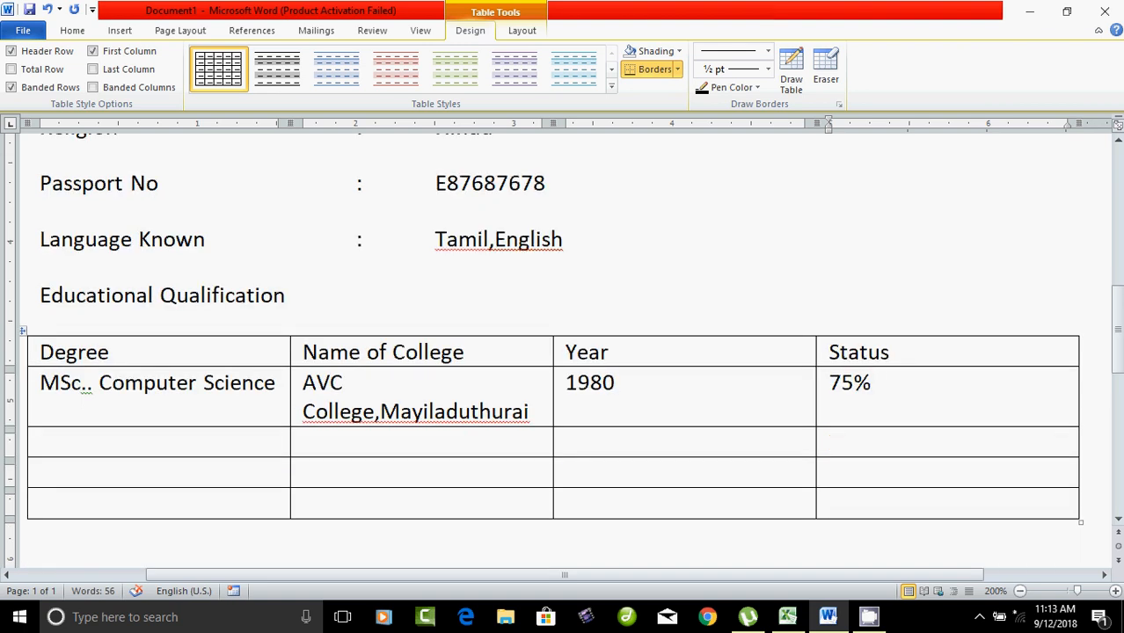
drag(553, 396, 603, 396)
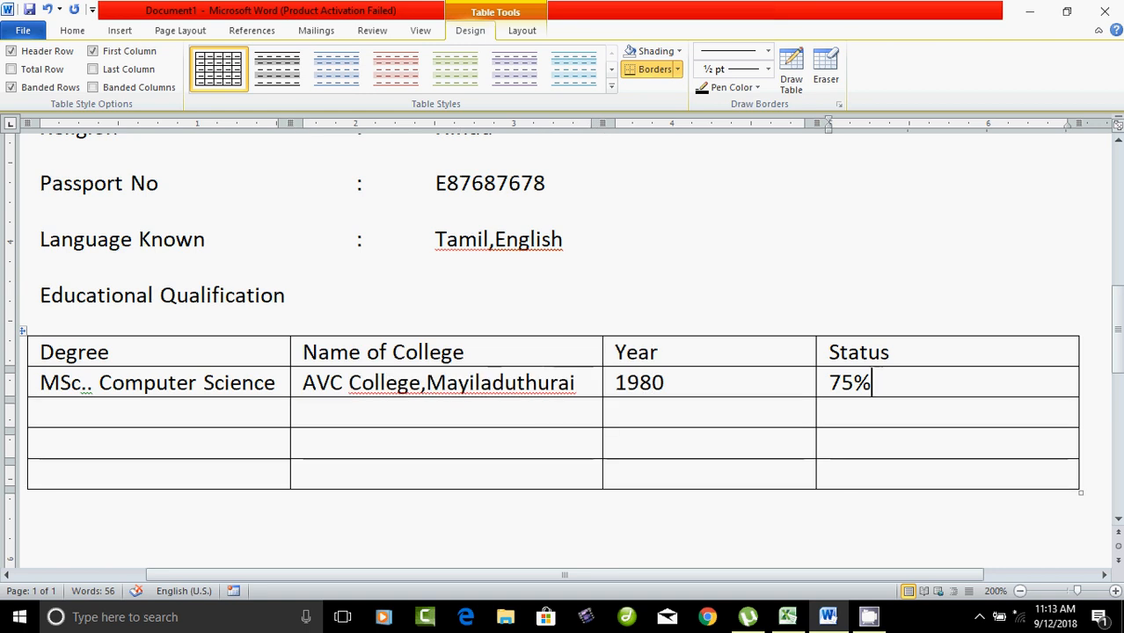
key(Tab)
text(BS)
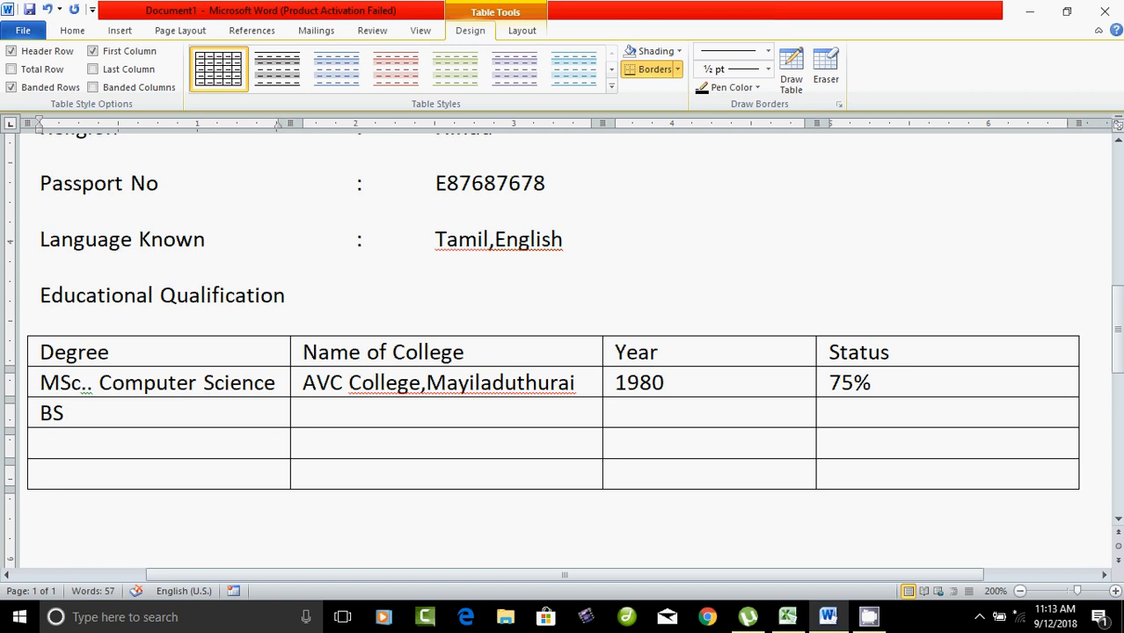
text(c... Comput)
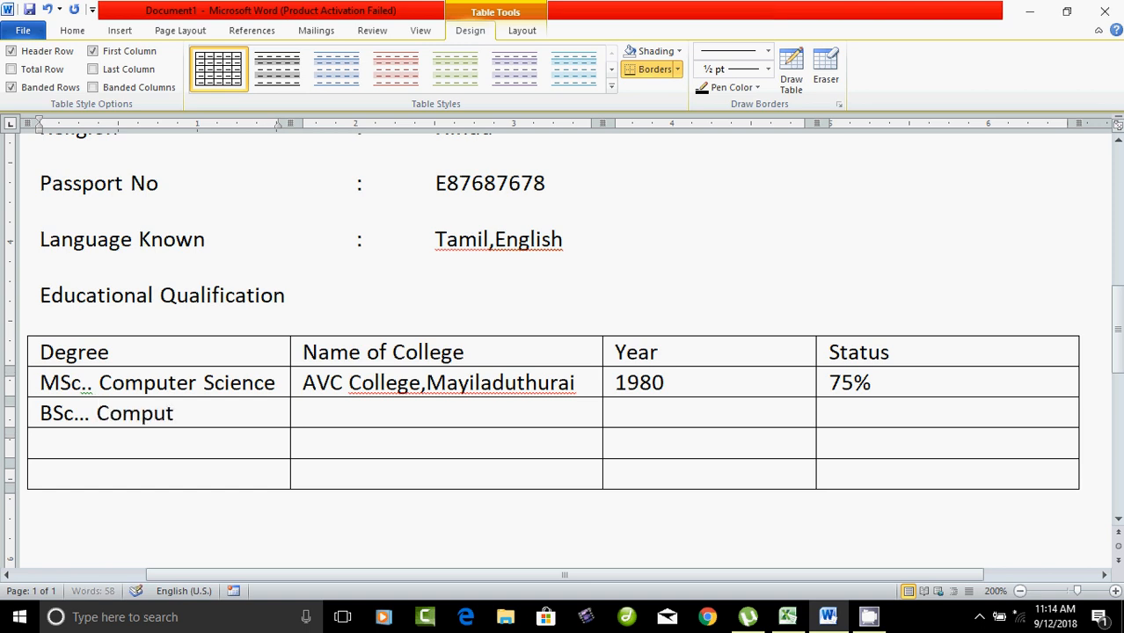
text(er Science)
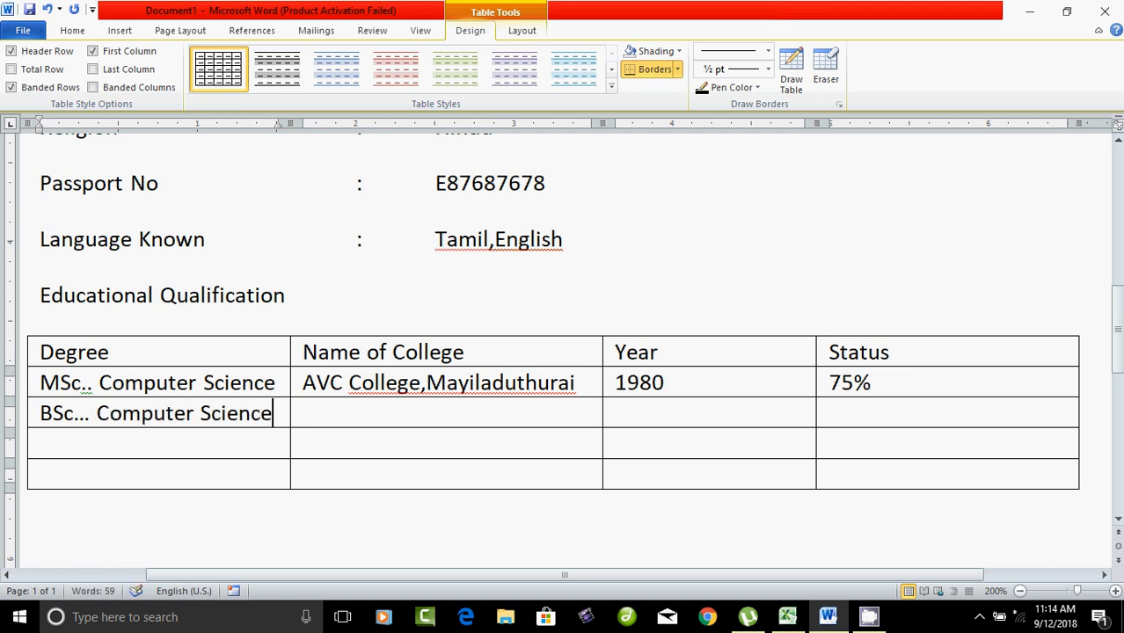
Step: Complete the BSc row with AVC College,Mayiladuthurai, 1978 and 56%
key(Tab)
text(AC)
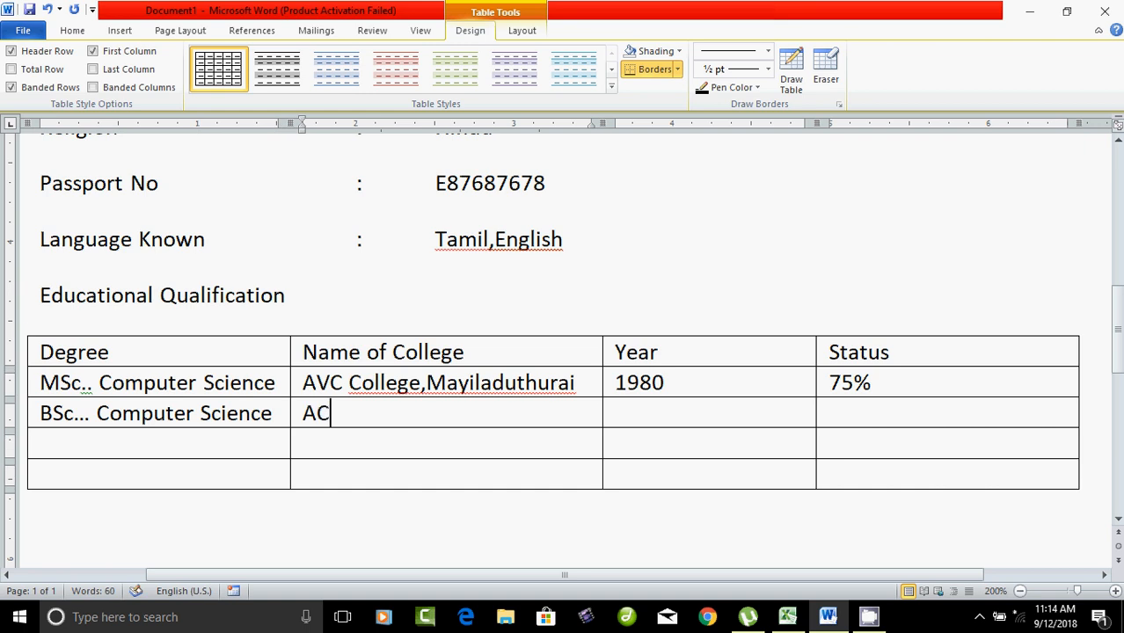
key(BackSpace)
text(VC College)
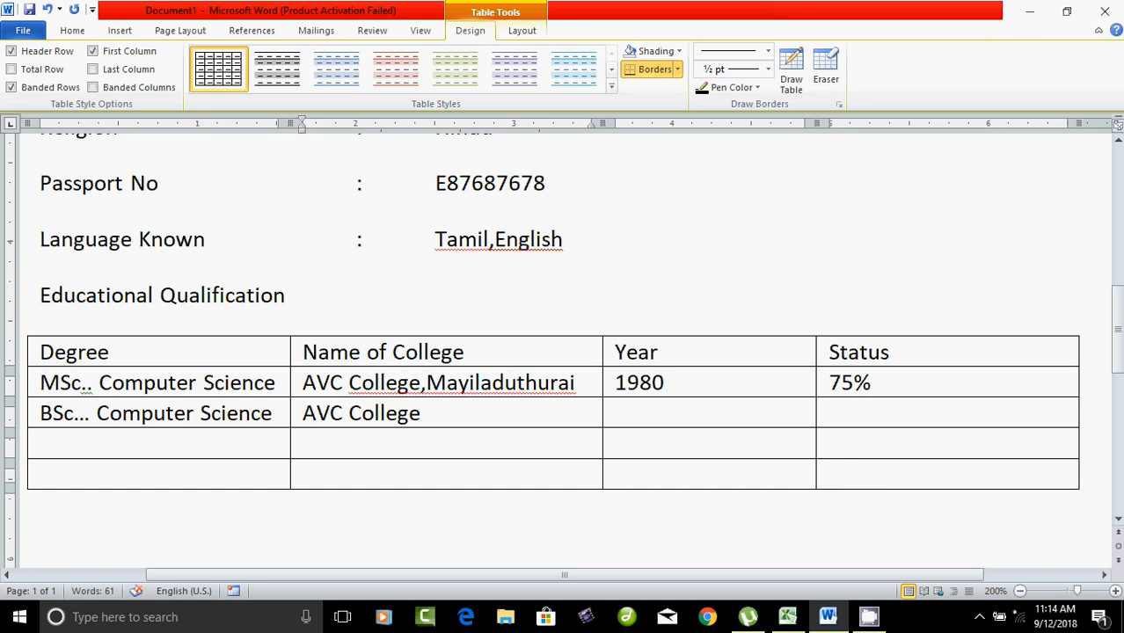
key(BackSpace)
text(,Mal)
key(BackSpace)
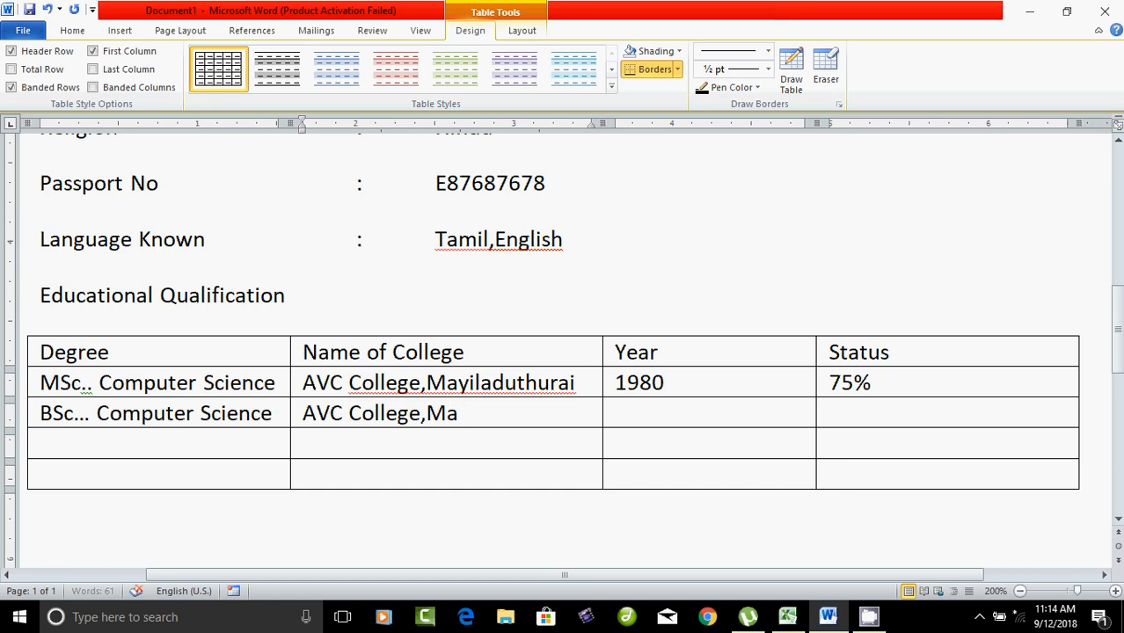
text(yila)
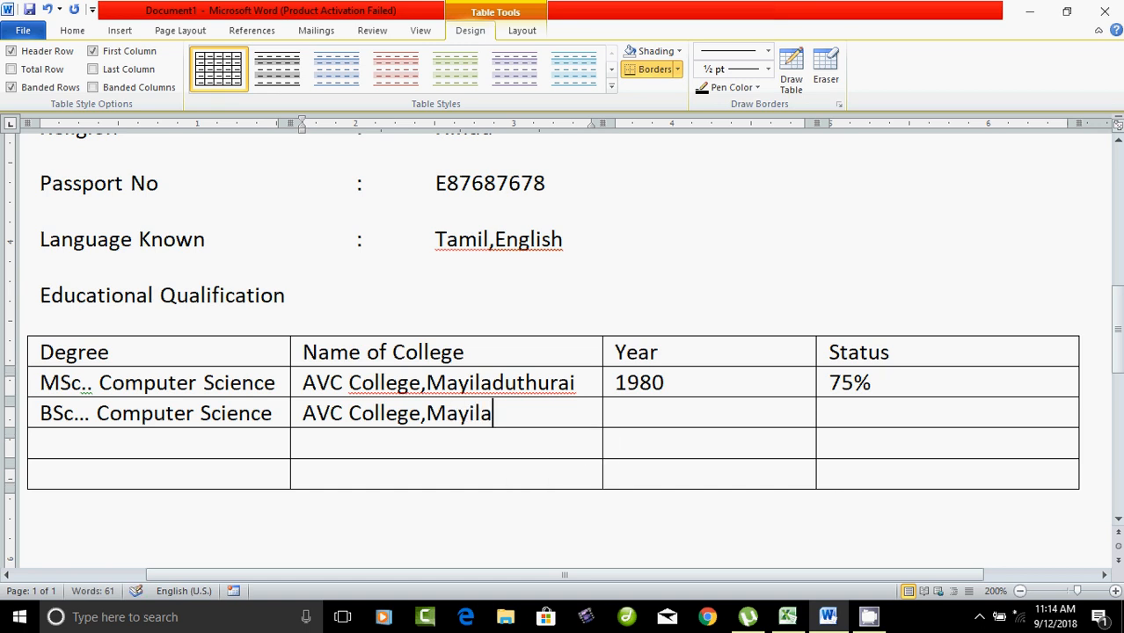
text(duthura)
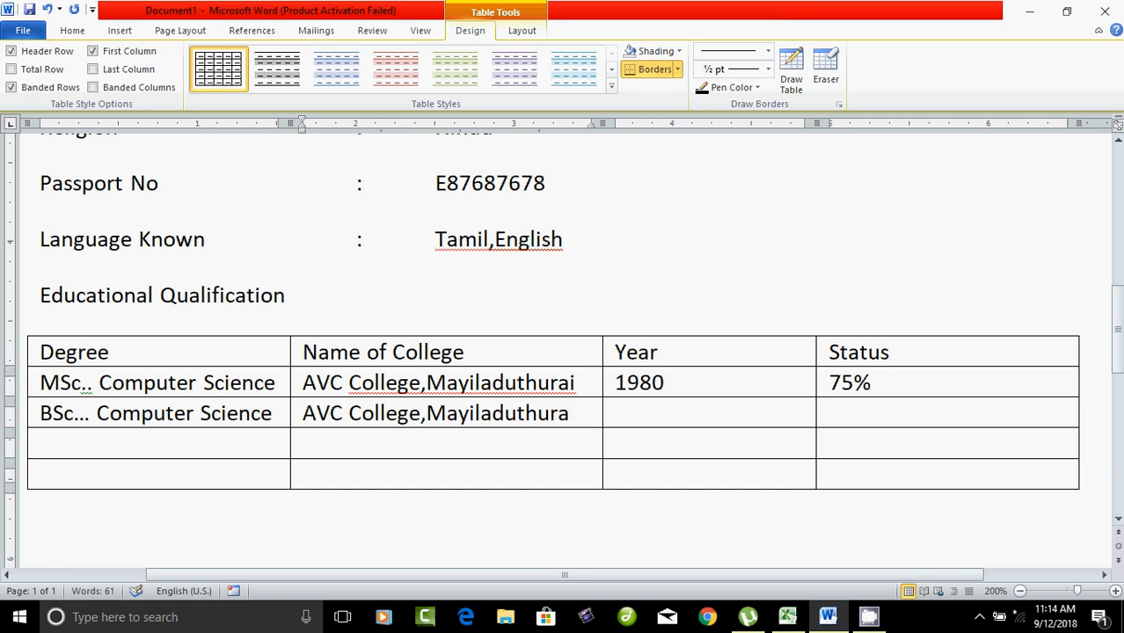
text(i)
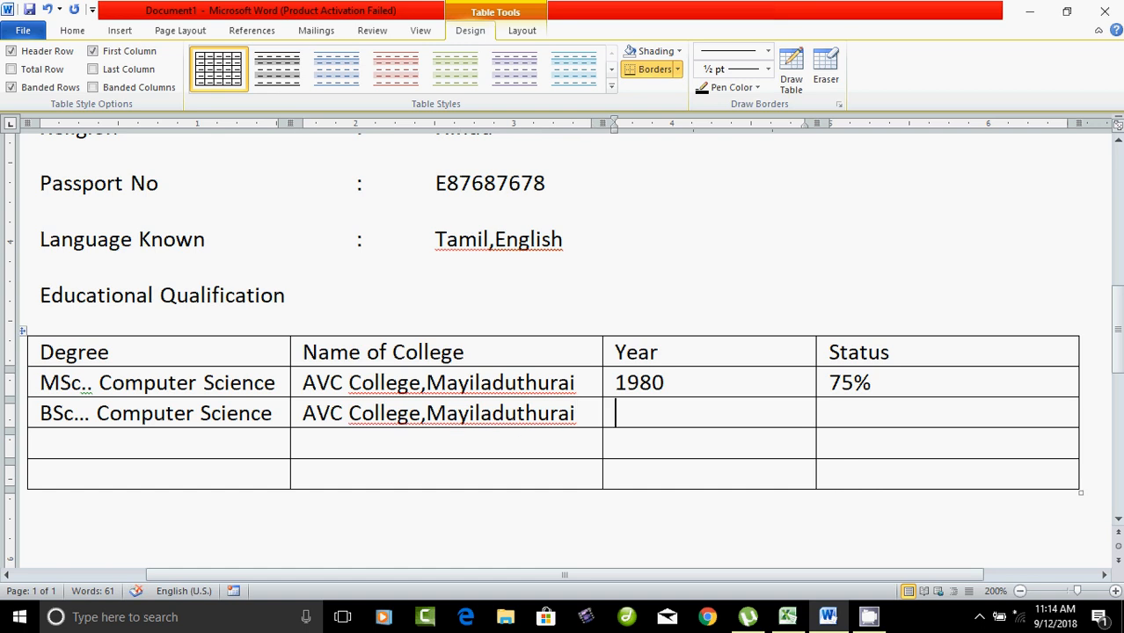
key(Tab)
text(1978)
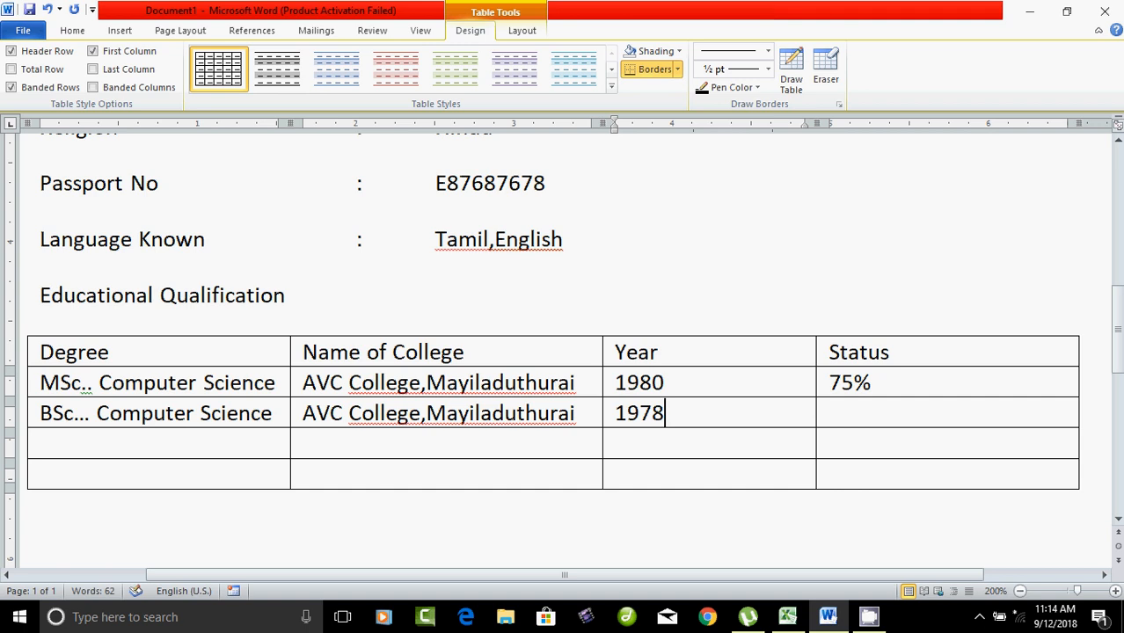
key(Tab)
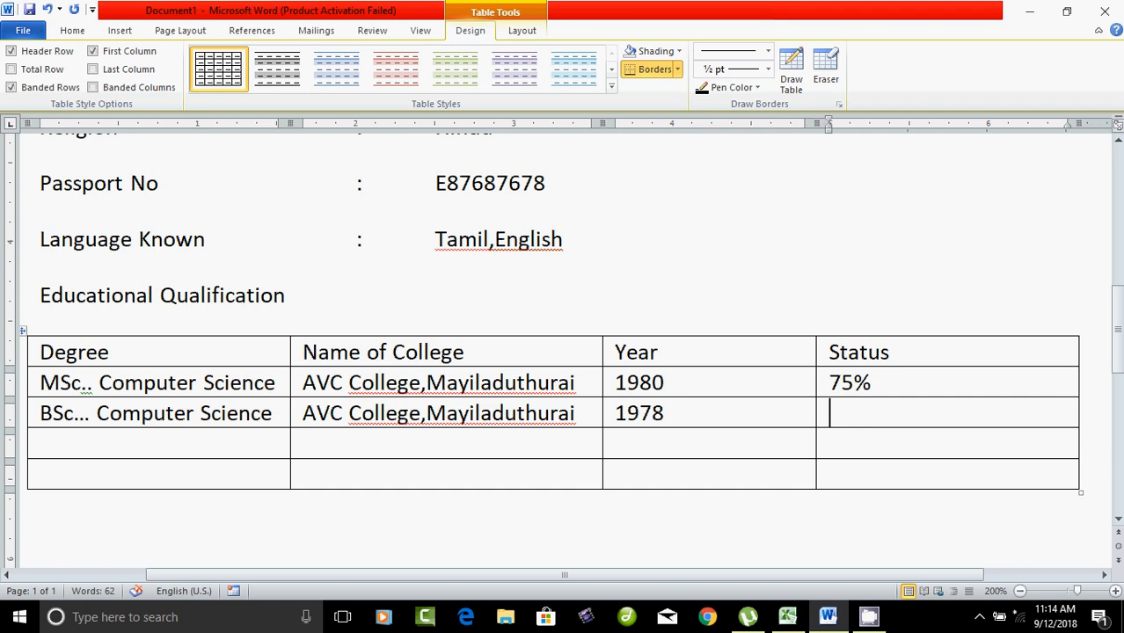
text(56%)
key(Tab)
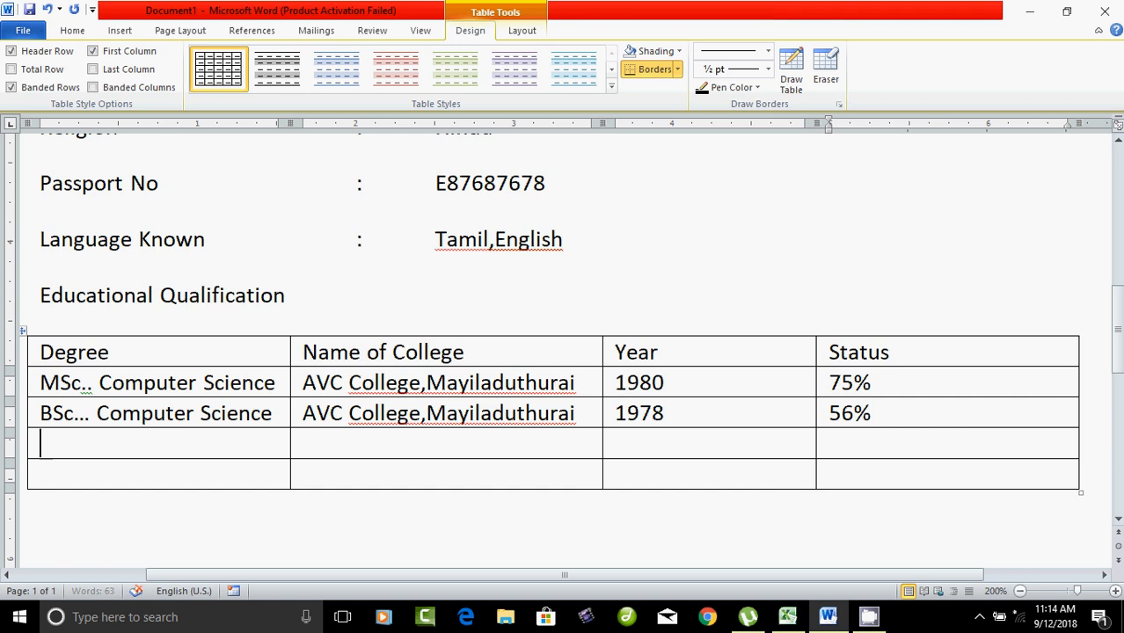
Step: Enter 12th Std and Govt Hr. Sec School,Nedungulam in the table's third row
text(12th)
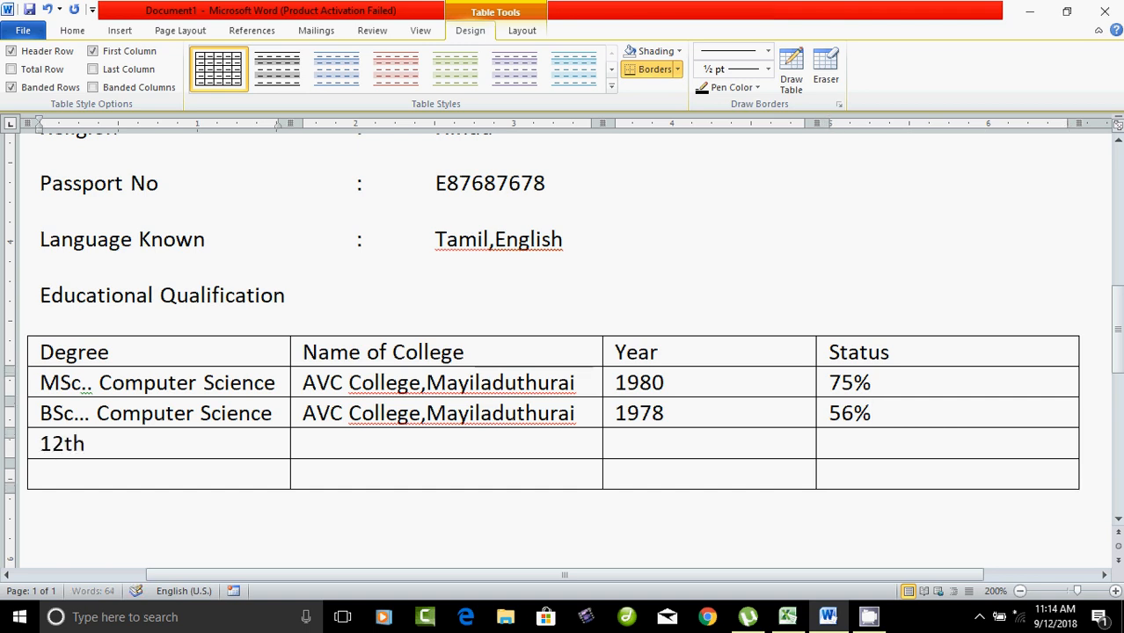
text( Std)
key(Tab)
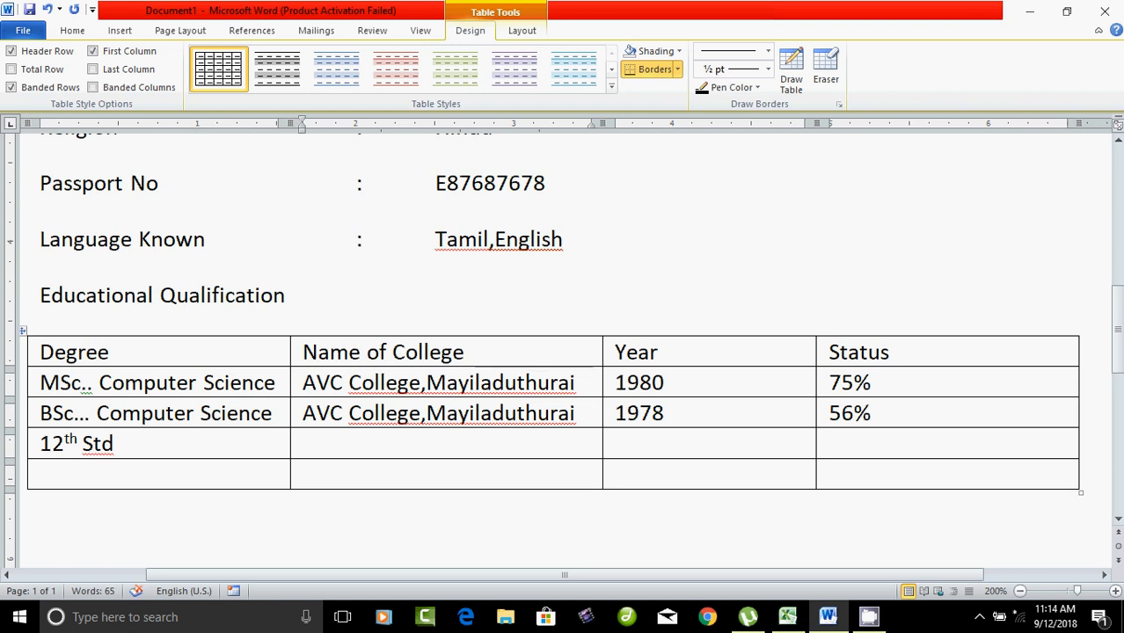
text(Gob)
key(BackSpace)
text(v)
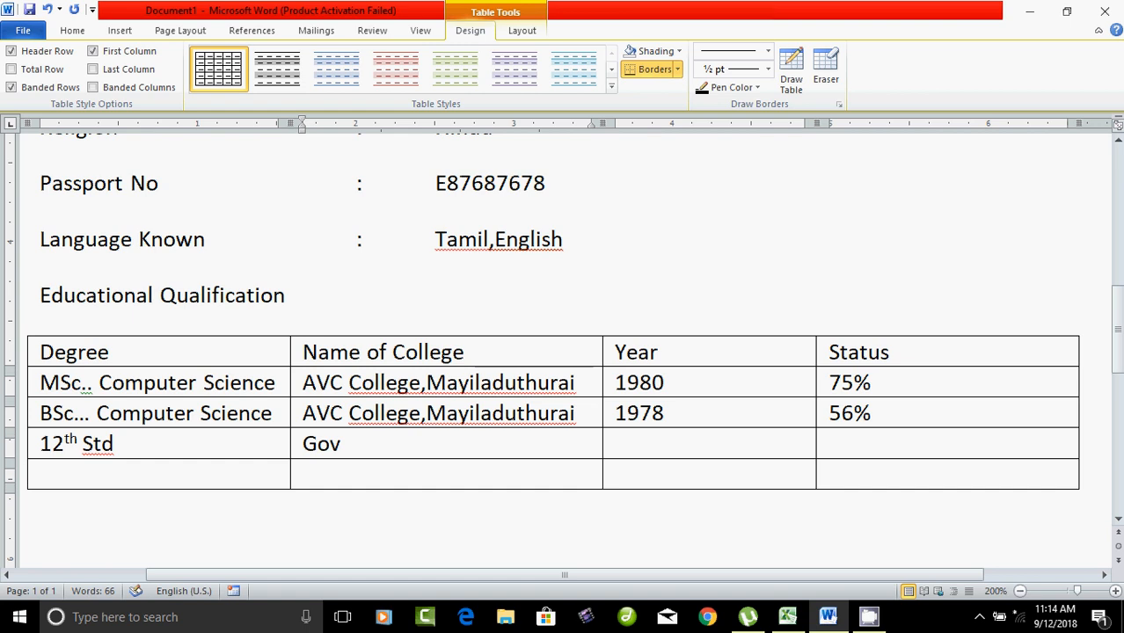
text(e)
key(BackSpace)
text(t )
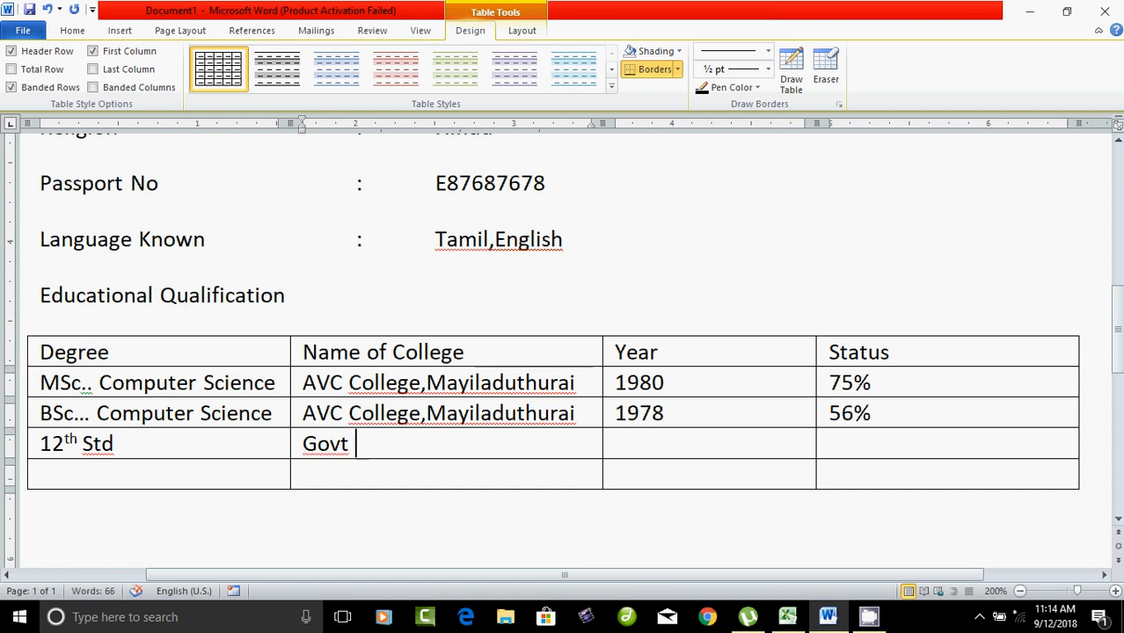
text(Hr. S)
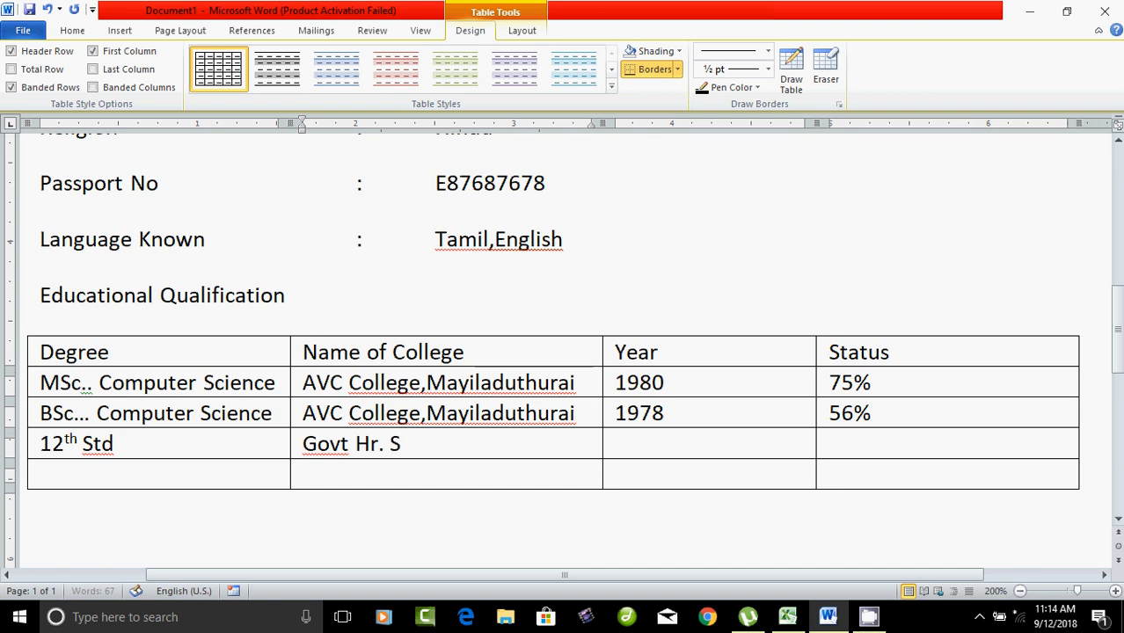
text(ec Scho)
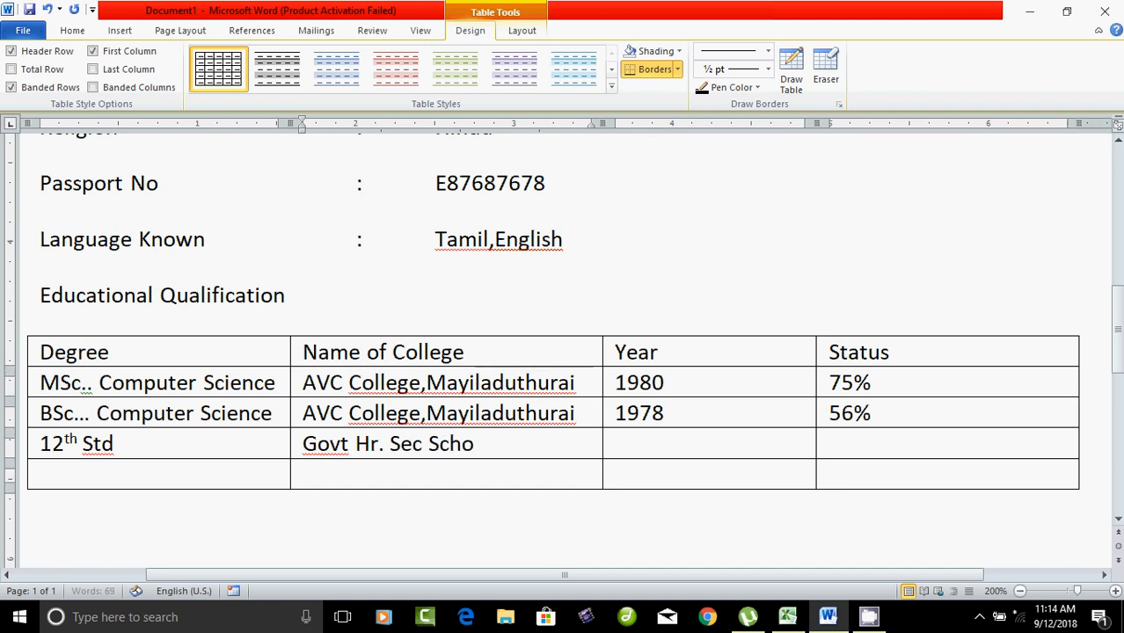
text(o)
text(l,)
key(Menu)
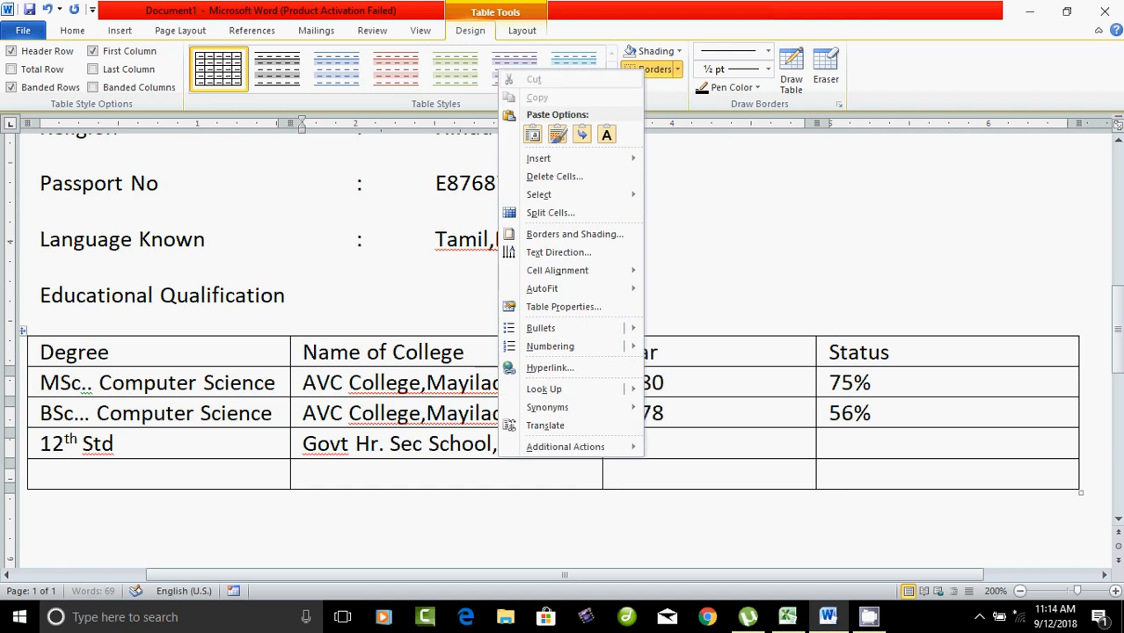
key(n)
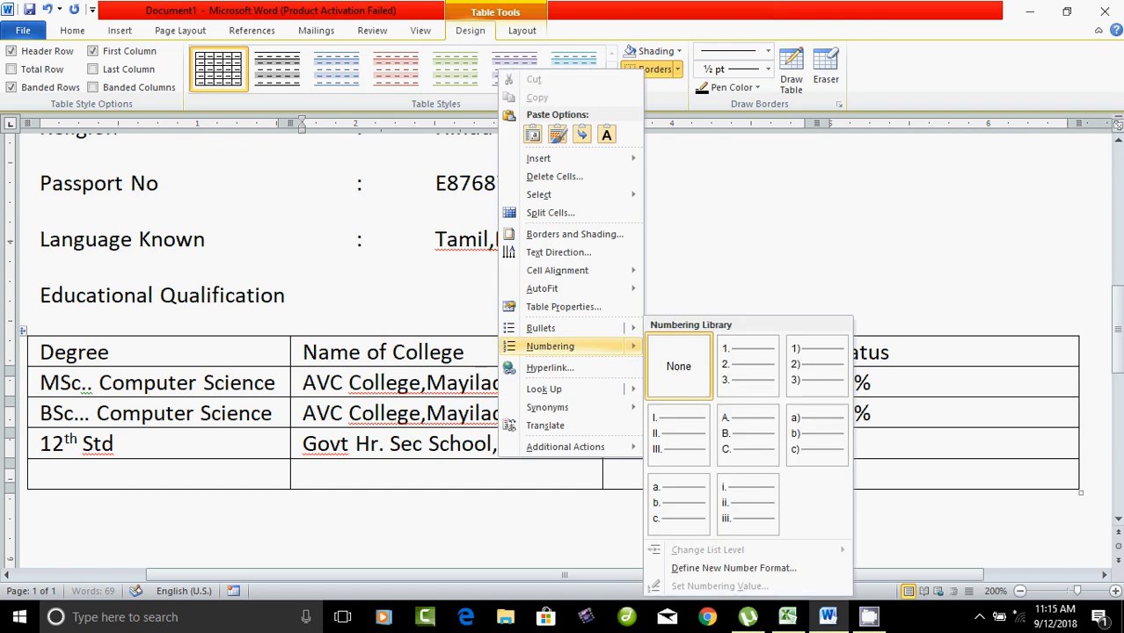
key(Escape)
key(Escape)
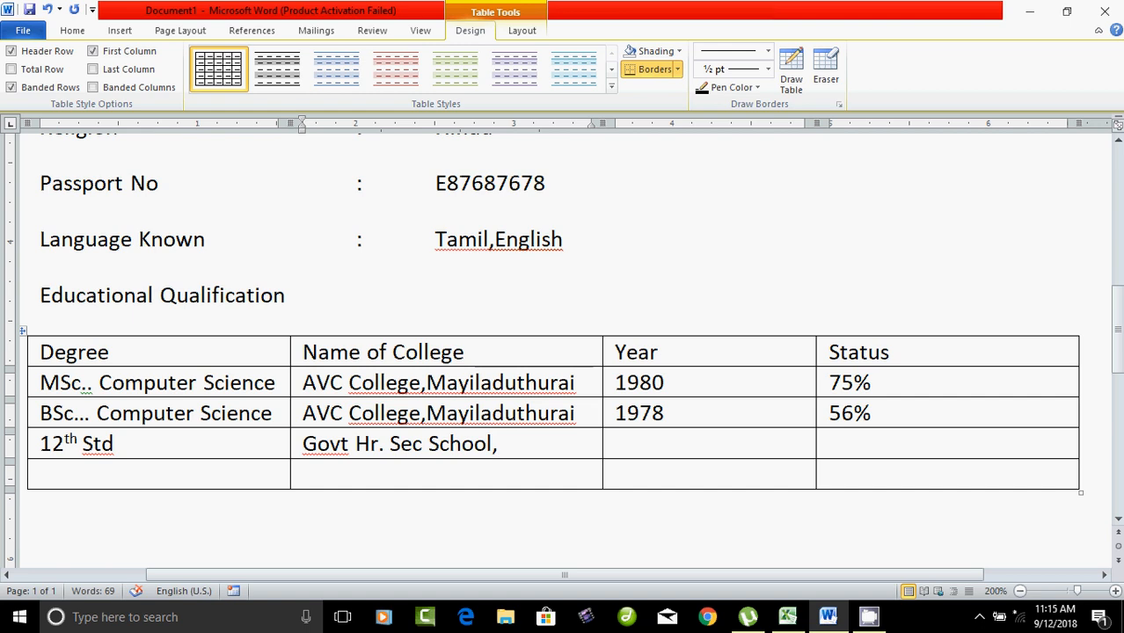
text(Nedu)
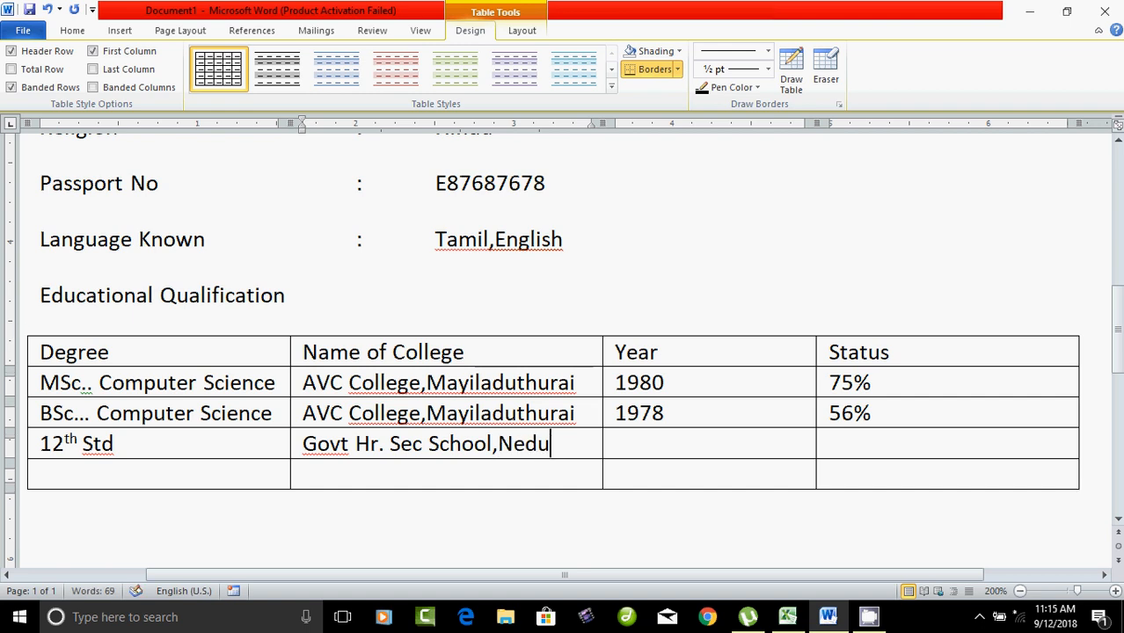
text(ngulam)
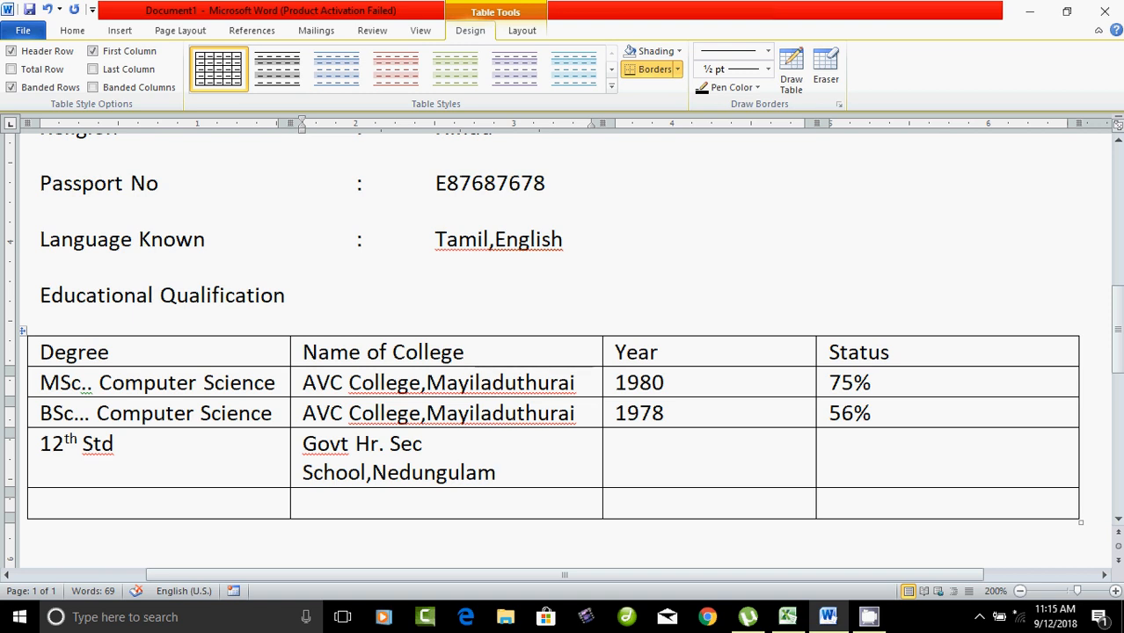
Step: Widen the Name of College column and record 1975 and 78% for 12th Std
click(287, 296)
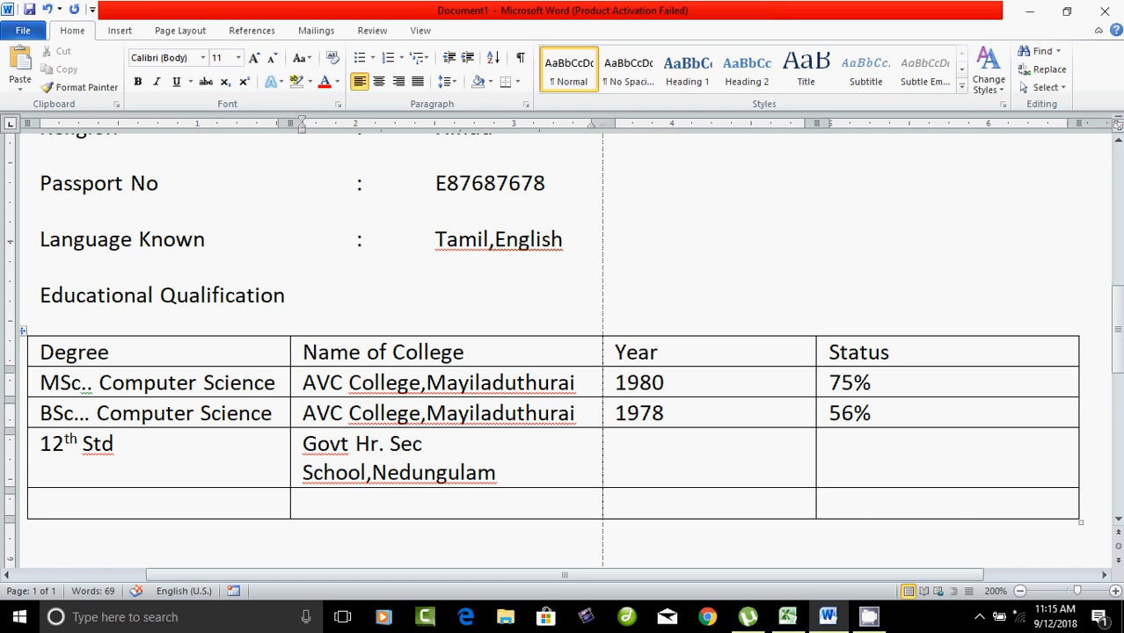
drag(603, 124, 661, 124)
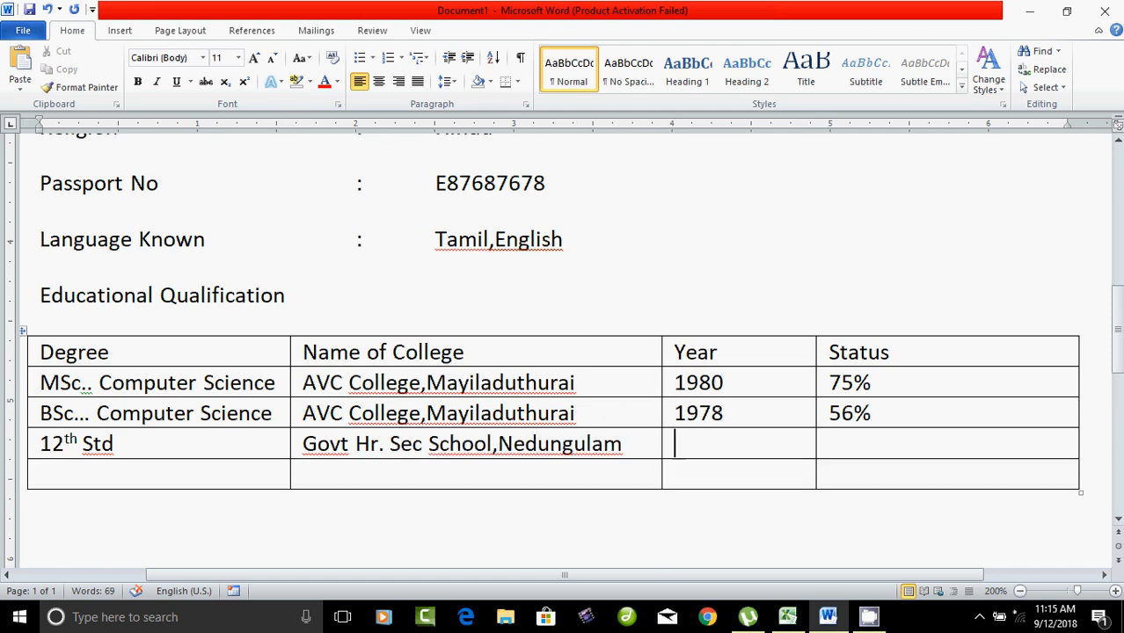
click(679, 444)
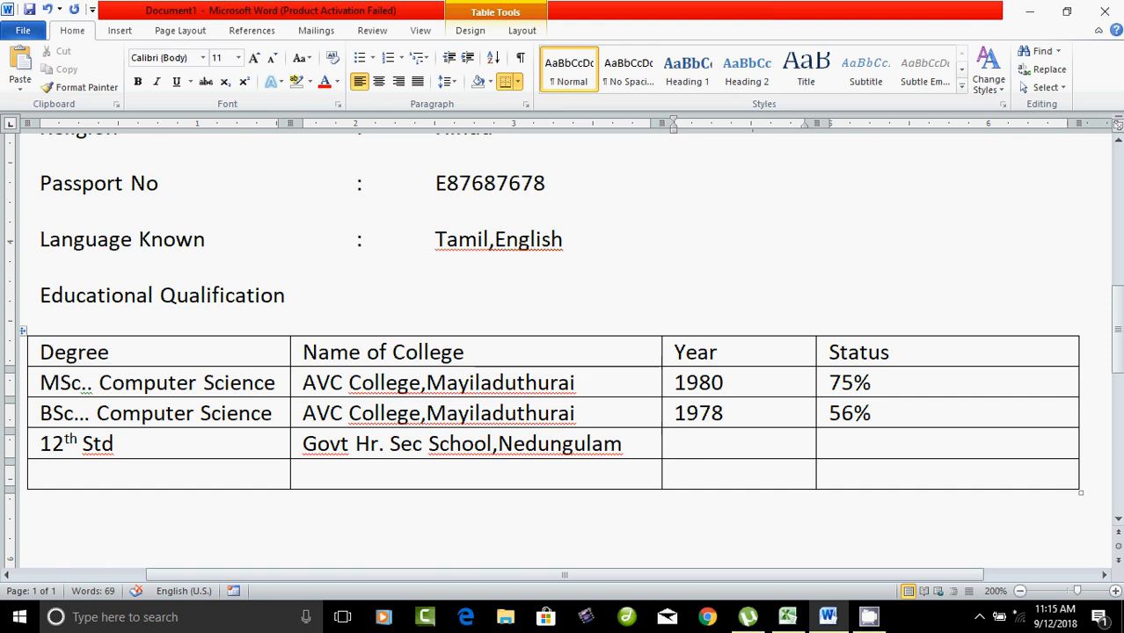
text(1975)
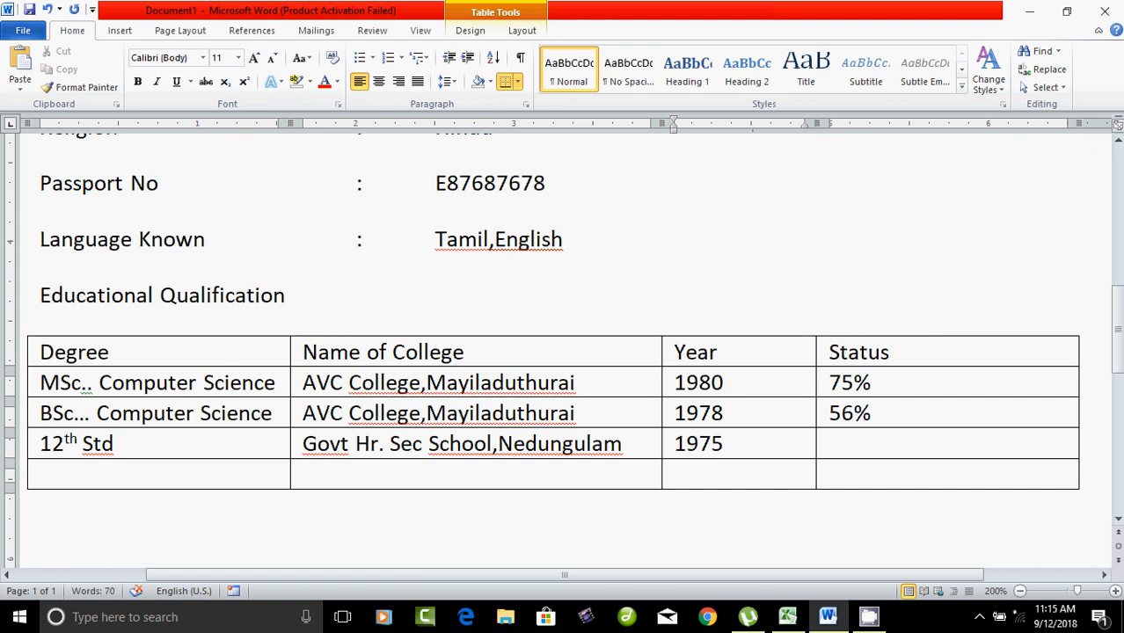
key(Tab)
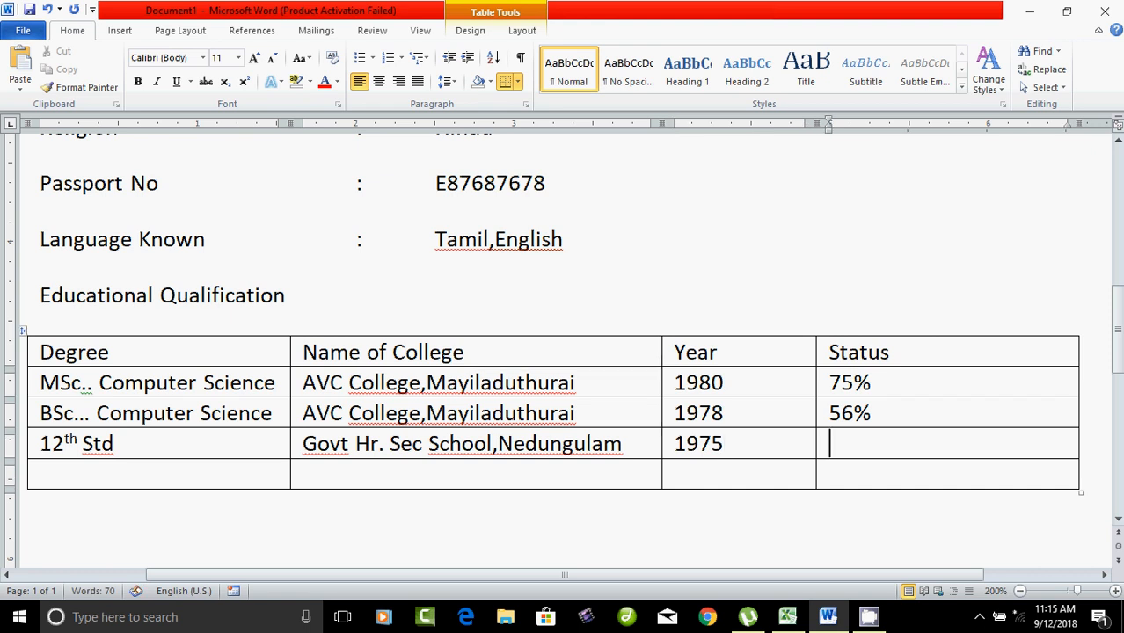
text(78)
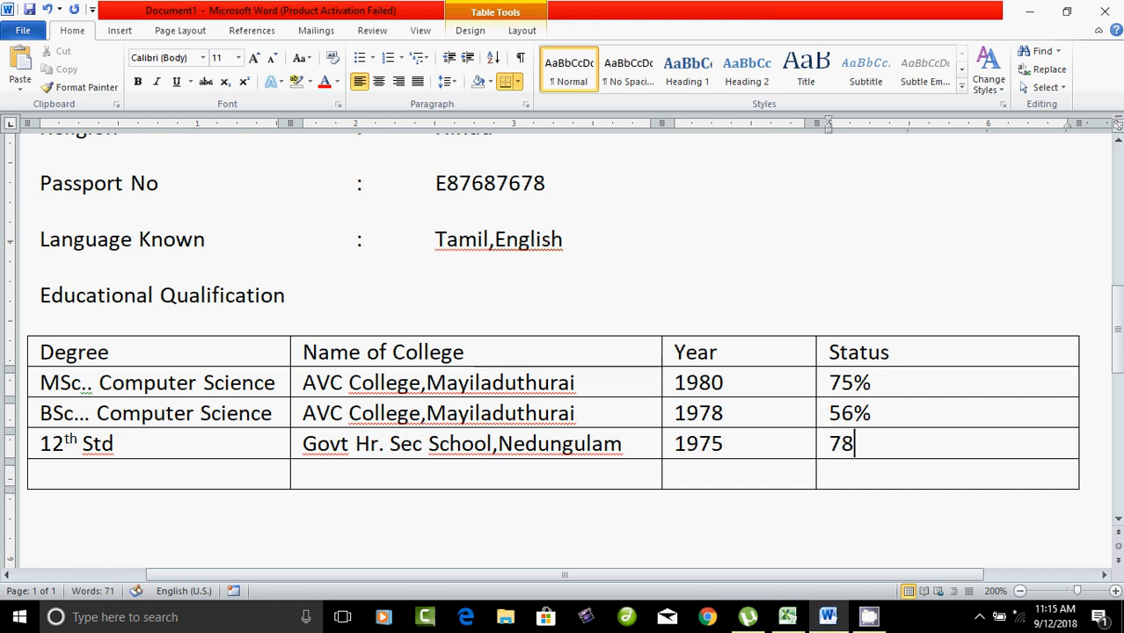
text(%)
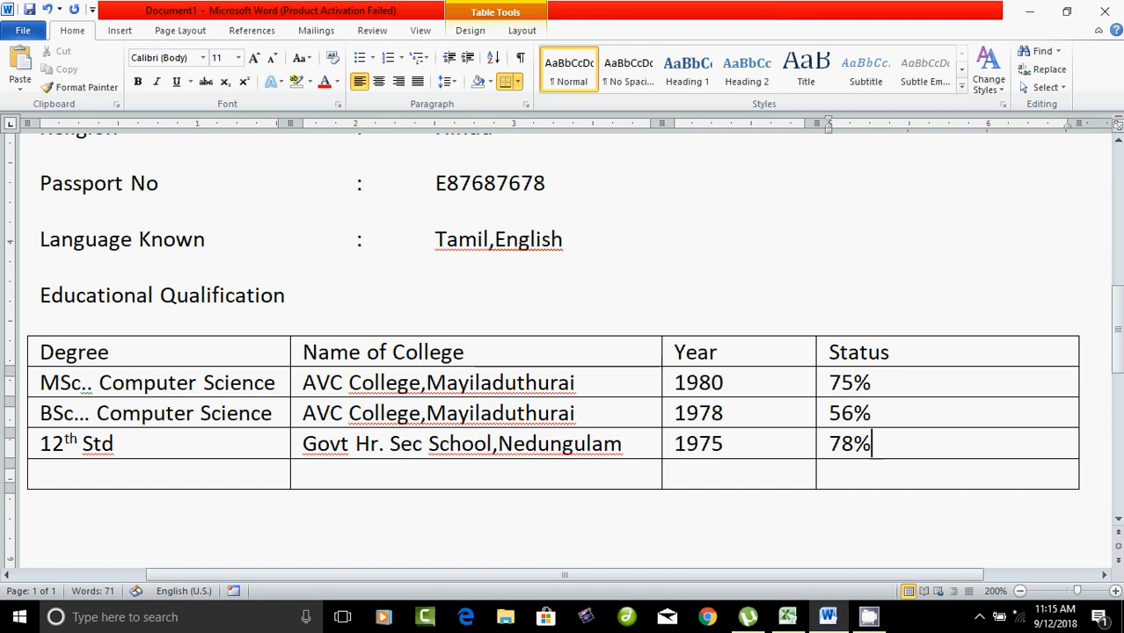
key(Tab)
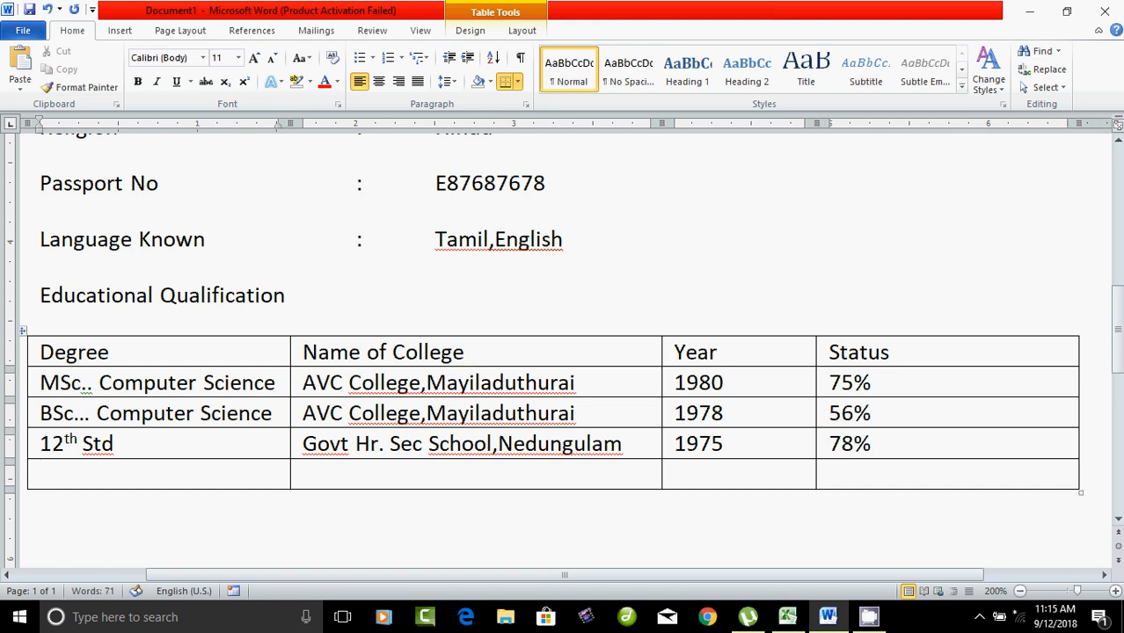
Step: Fill the last row with 10th Std, Govt Hr. Sec School,Nedungulam, 1973 and 80%
text(10 th)
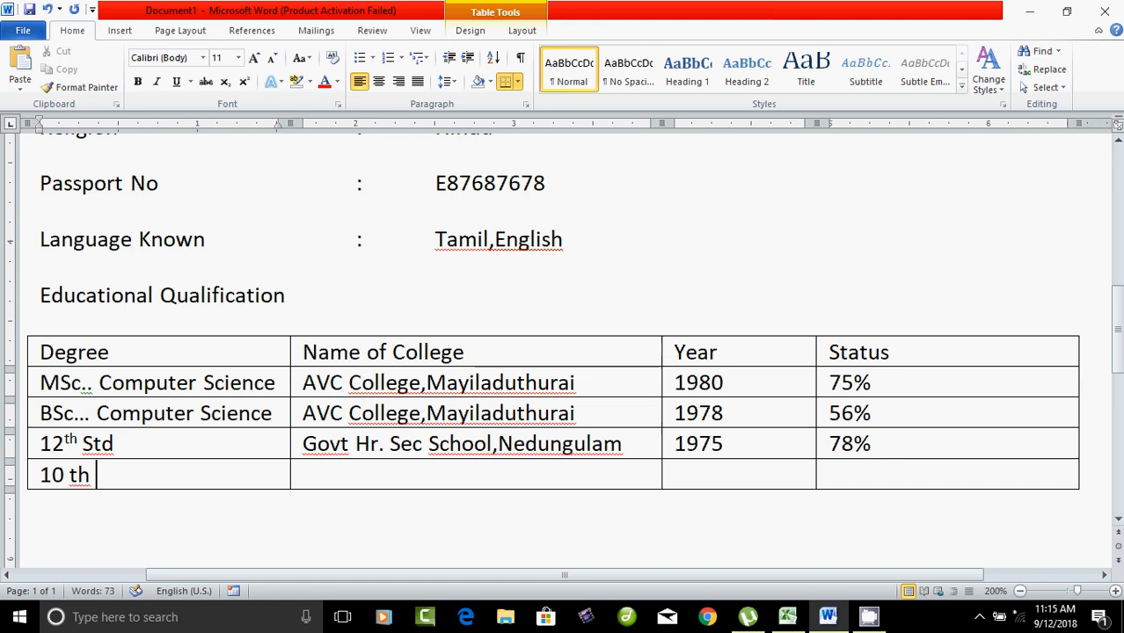
key(BackSpace)
key(BackSpace)
key(BackSpace)
key(BackSpace)
text(th)
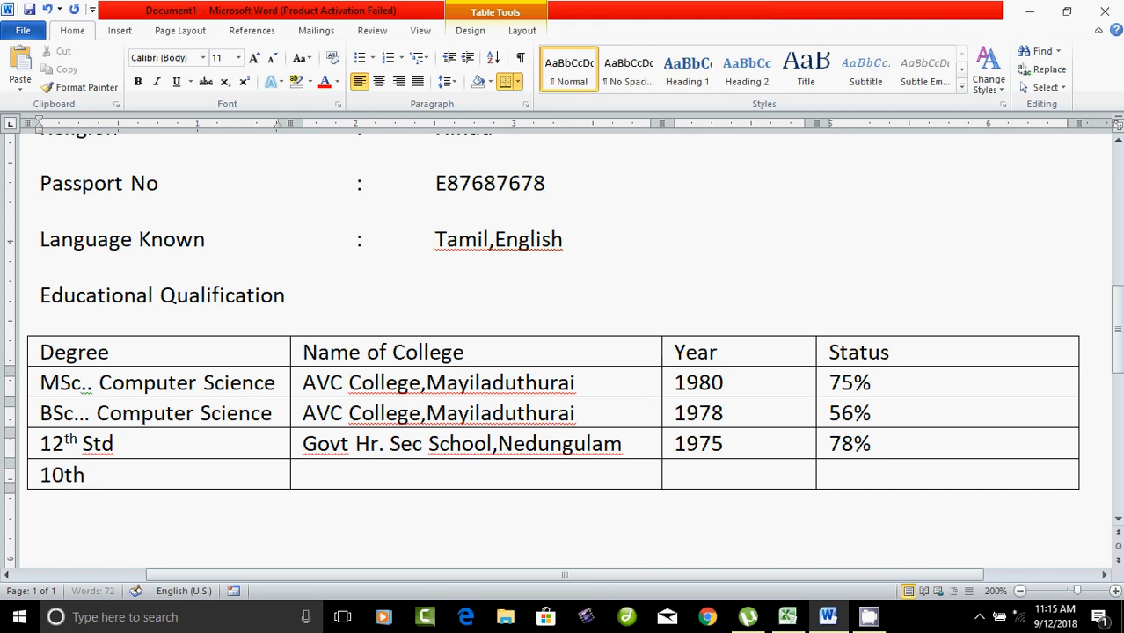
text( s)
key(BackSpace)
text(Std)
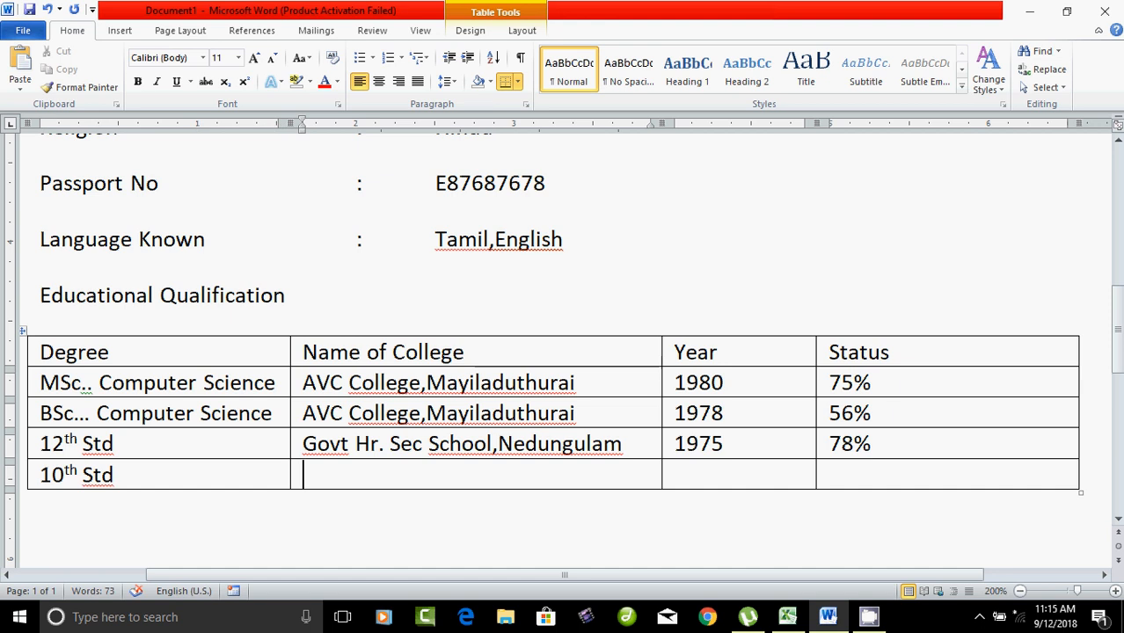
text(Gov)
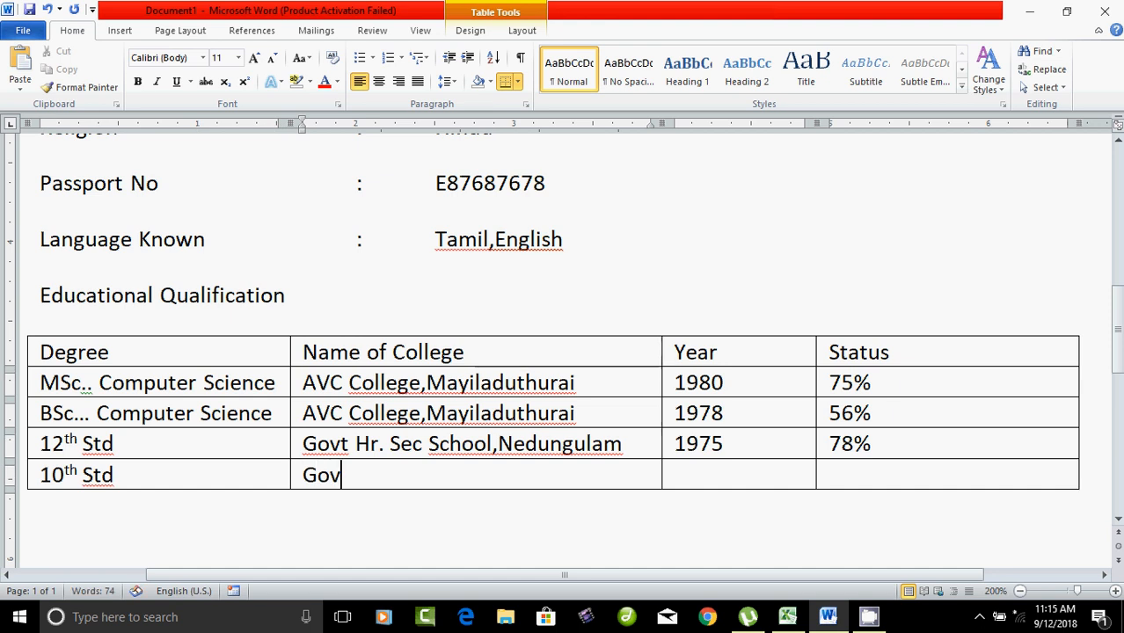
text(t ?Hr,\)
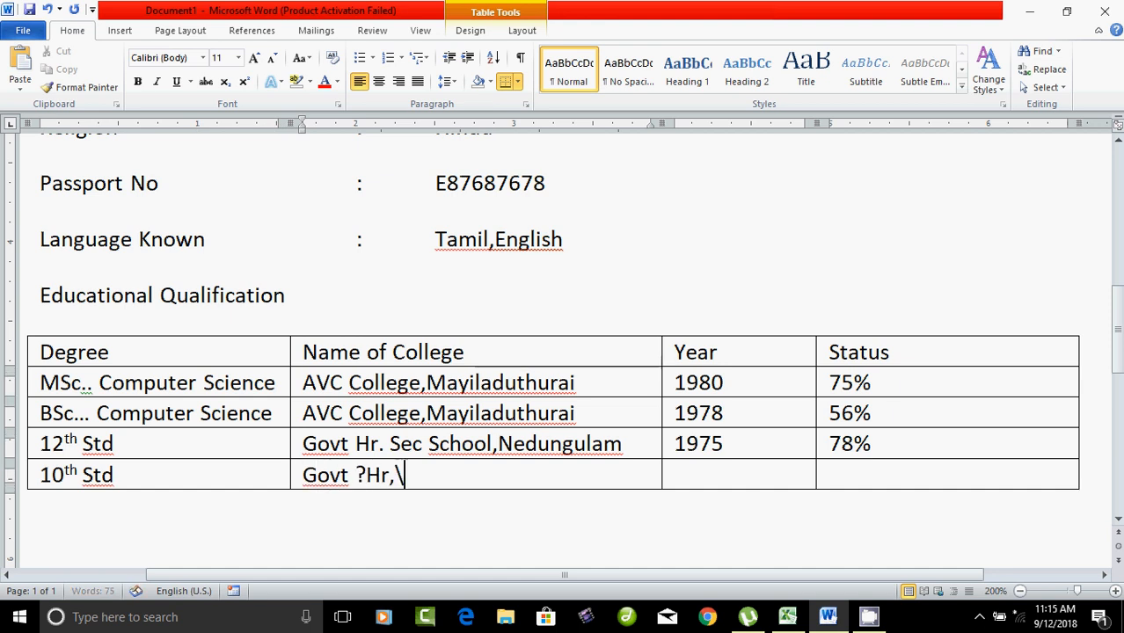
key(BackSpace)
key(BackSpace)
key(BackSpace)
key(BackSpace)
key(BackSpace)
key(BackSpace)
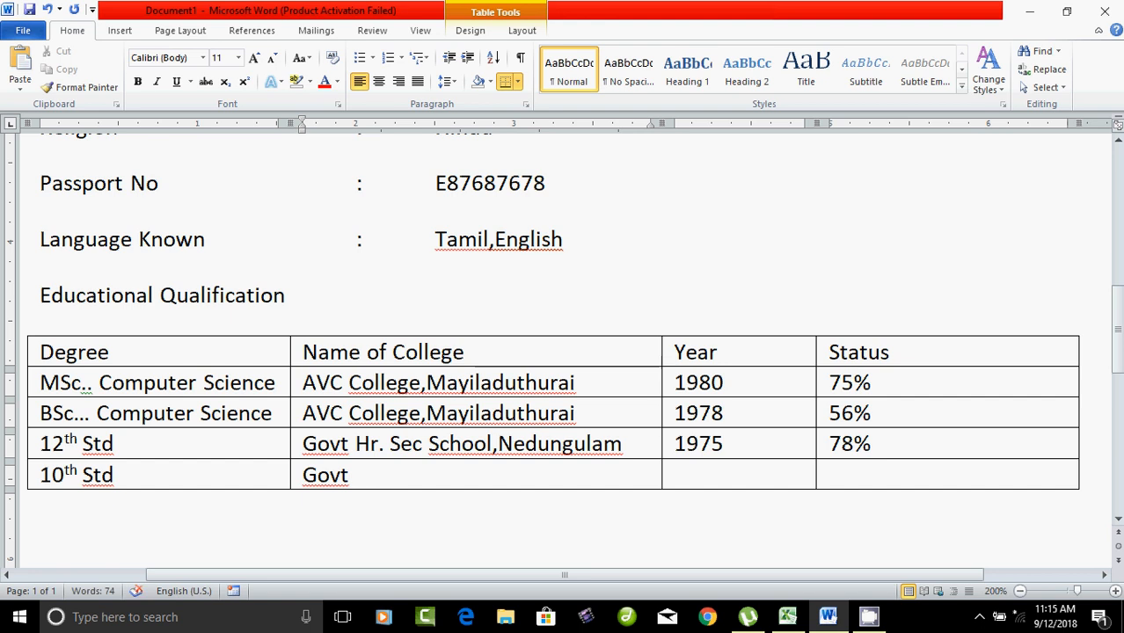
text(Hr. Sec)
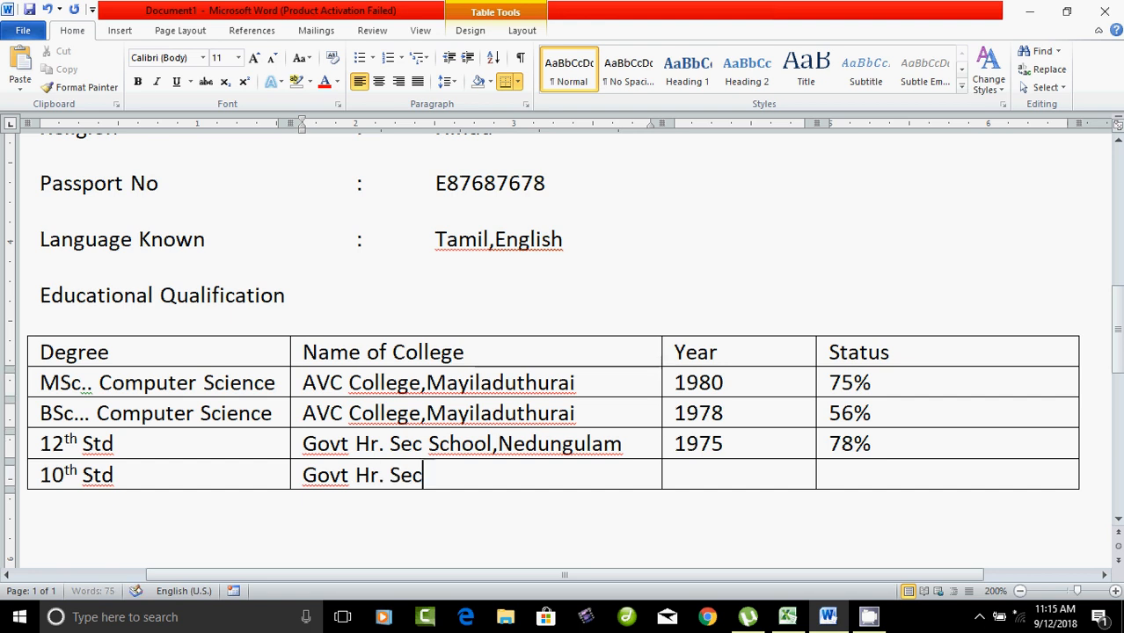
text( School)
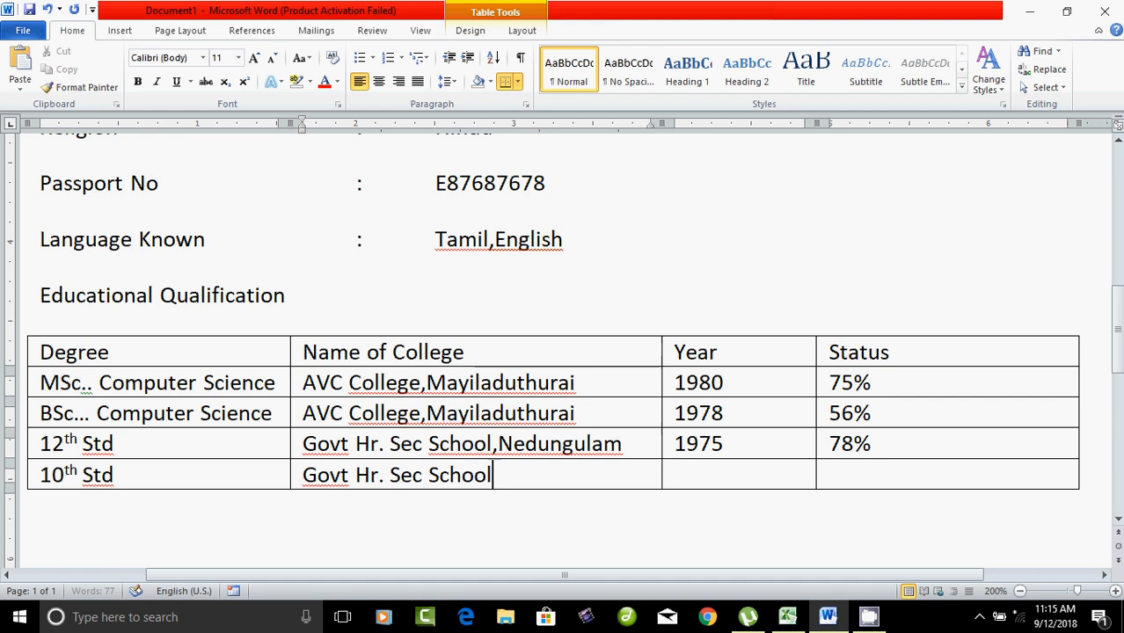
text(,Nedungulam)
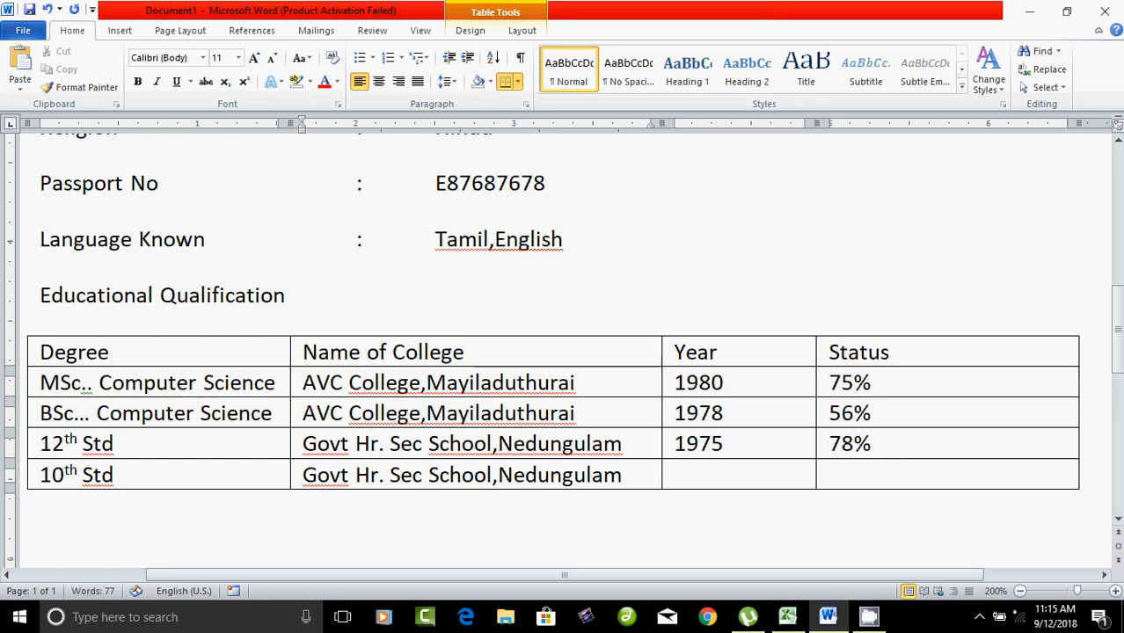
key(Tab)
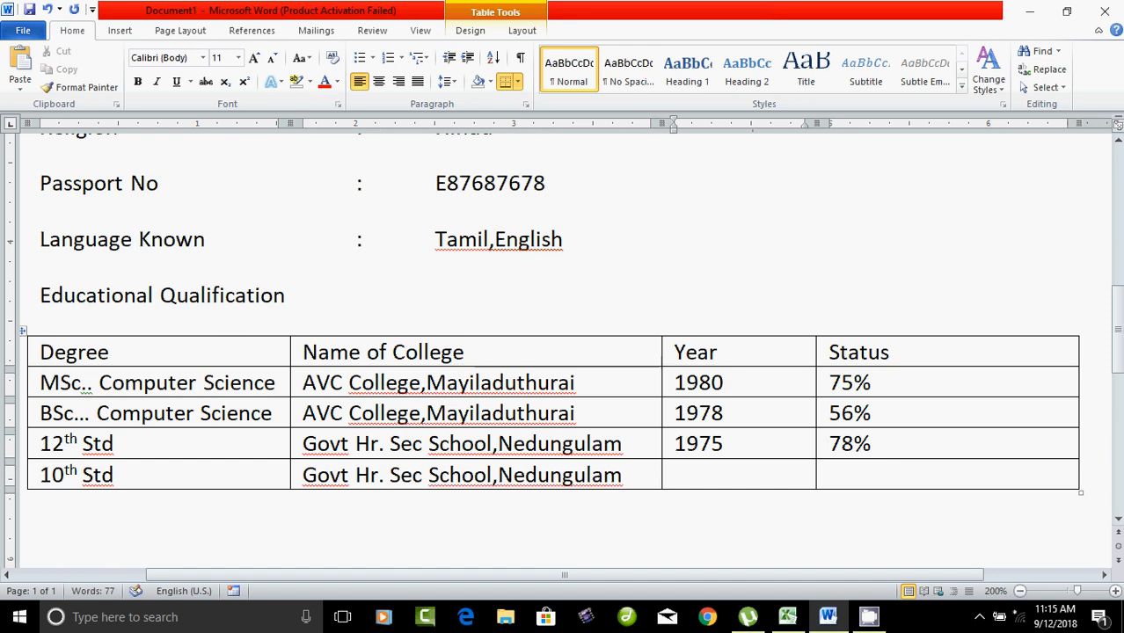
text(197)
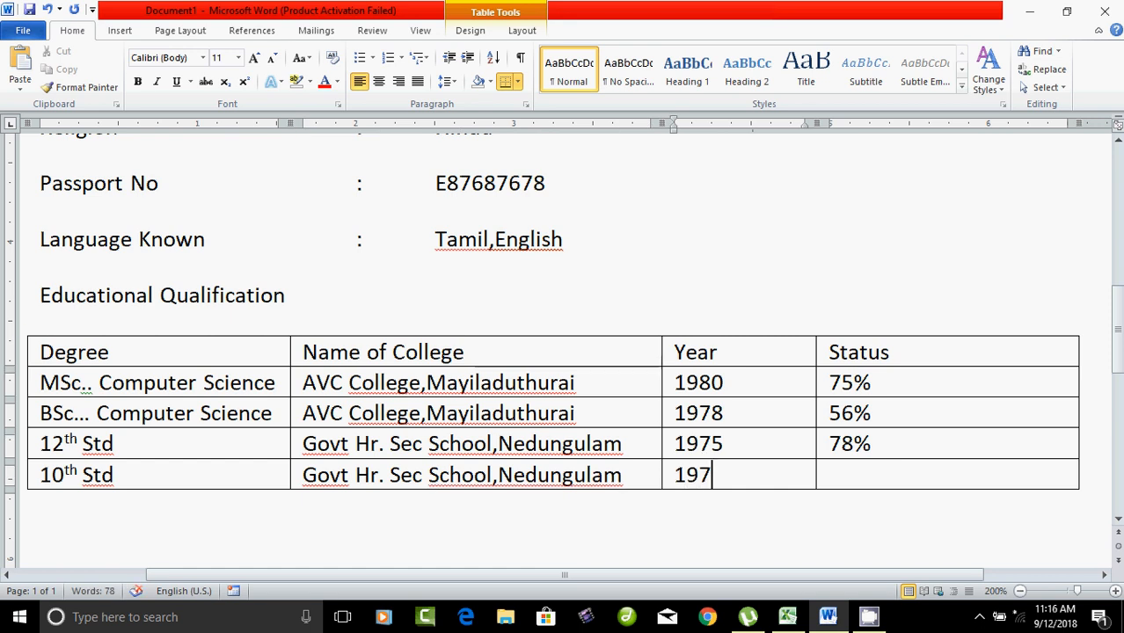
text(3)
key(Tab)
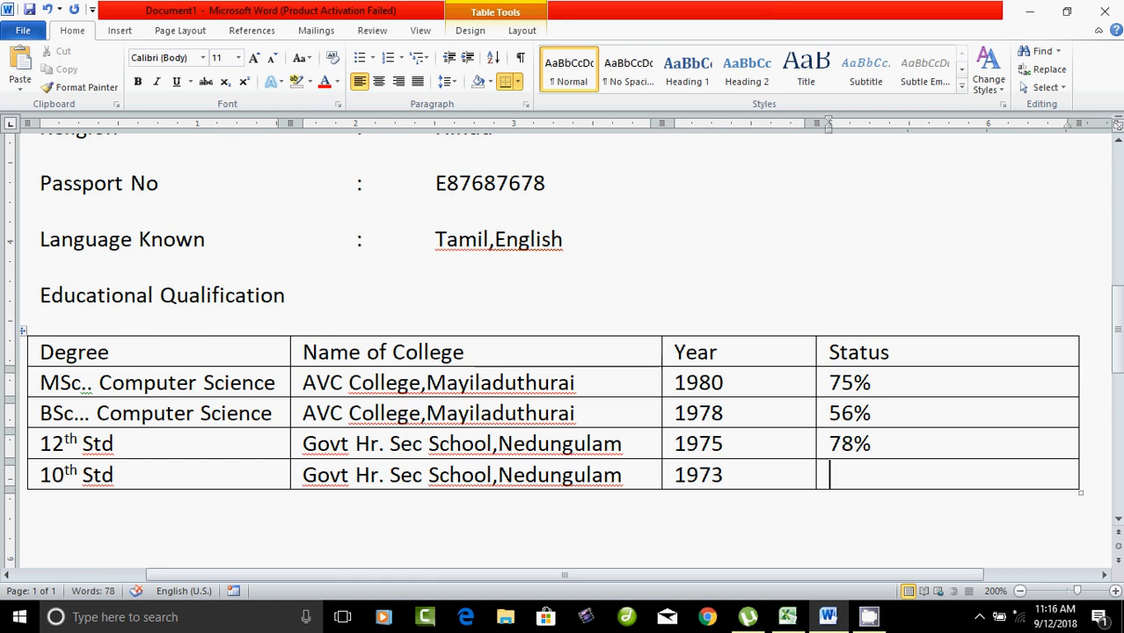
text(80%)
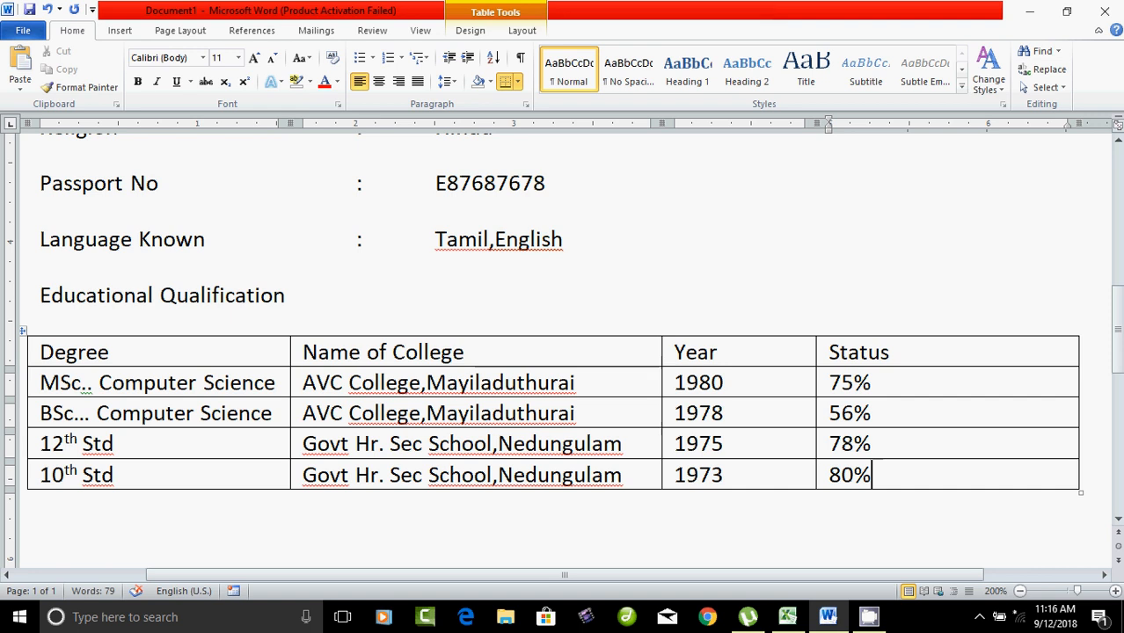
Step: Select the Bio – Data title line, then deselect it and return to the table
scroll(563, 351, down, 3)
scroll(563, 352, up, 15)
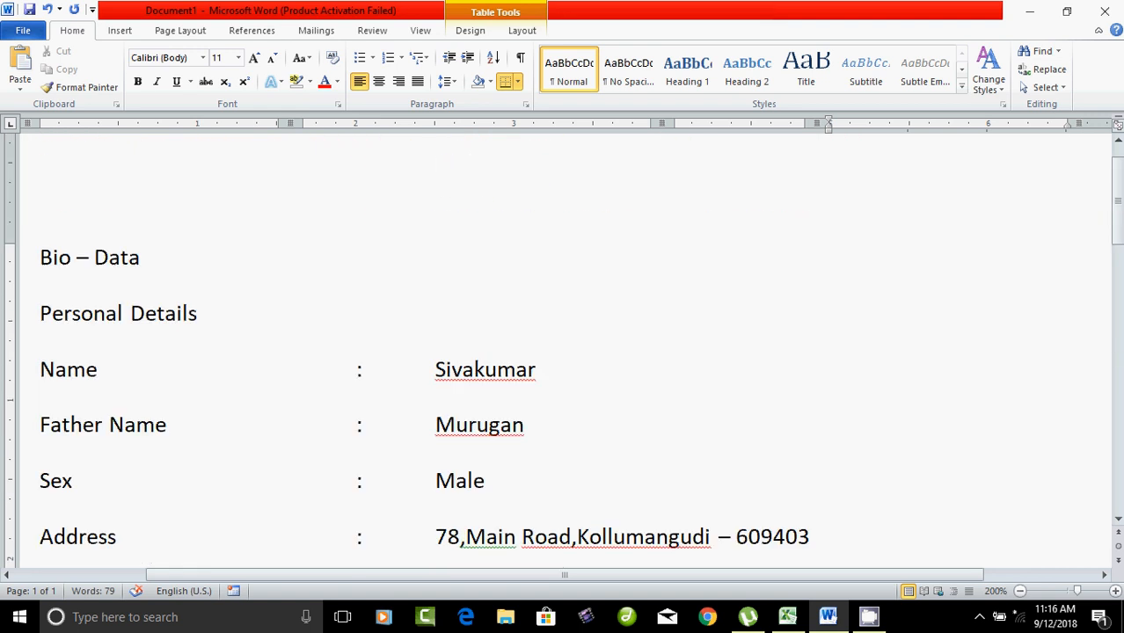
triple_click(53, 258)
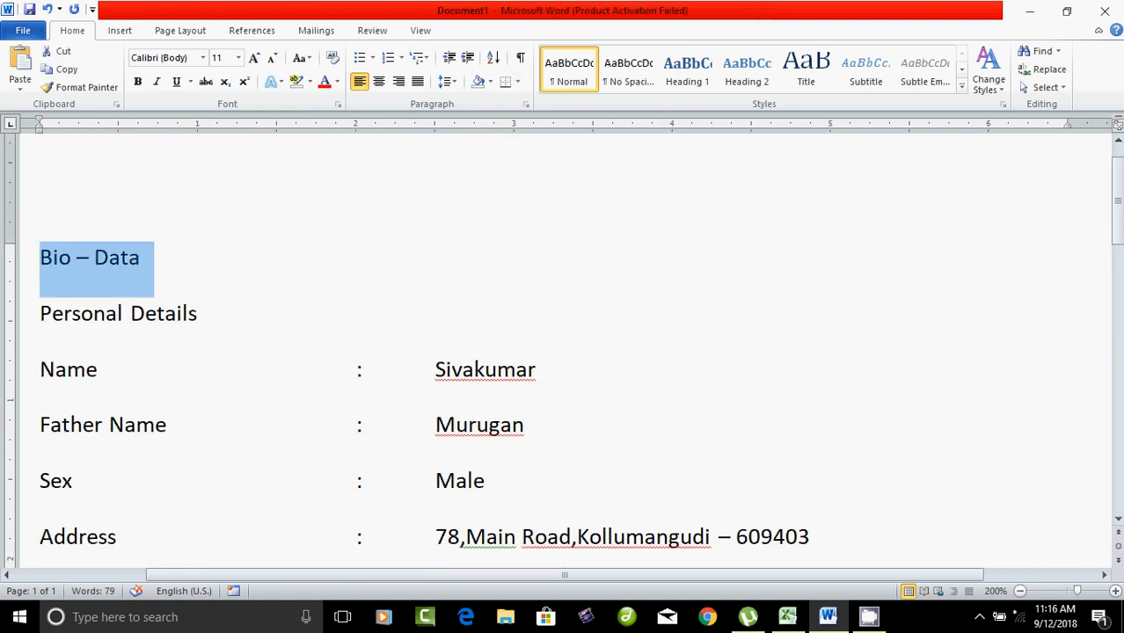
click(145, 313)
scroll(563, 352, down, 5)
scroll(563, 352, down, 3)
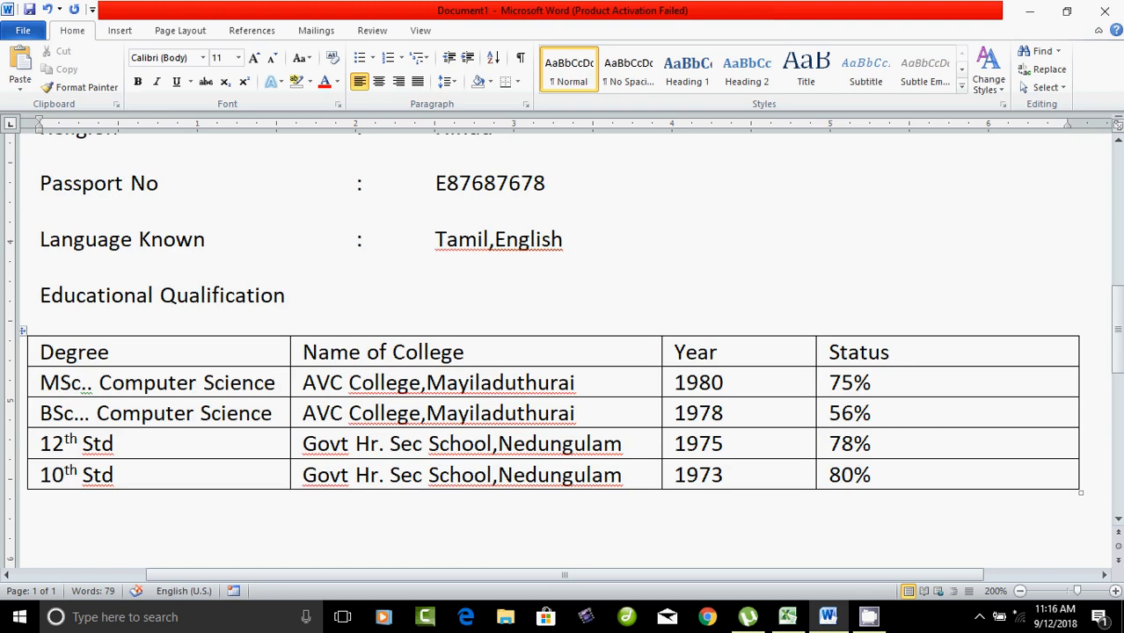
Step: Type the heading 'Computer Proficiency' on a new line below the education table
key(shift+End)
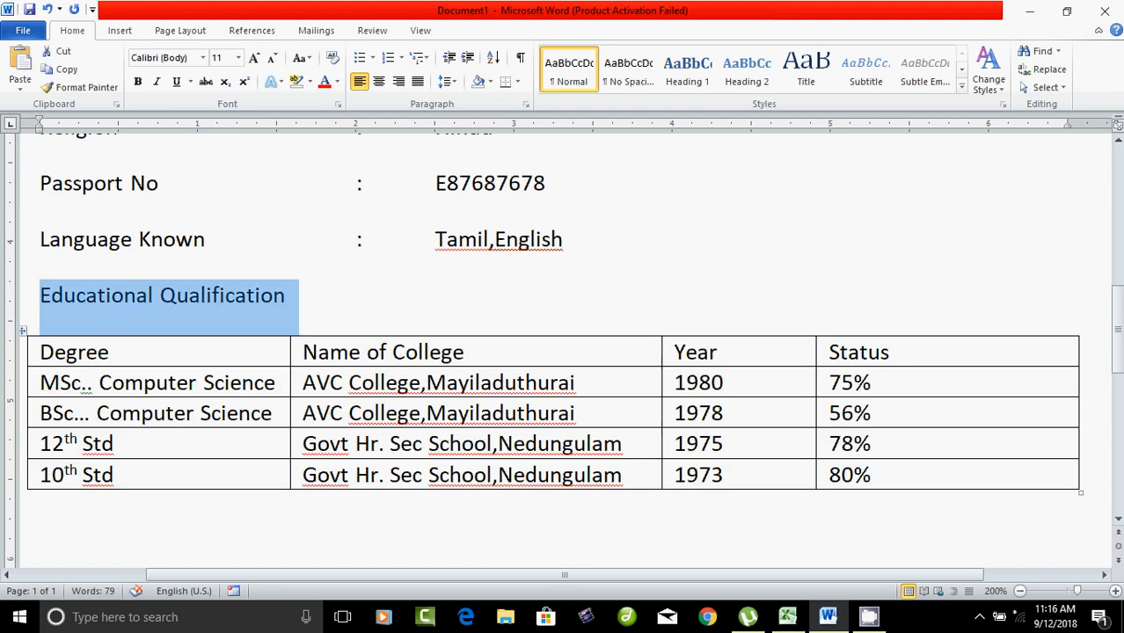
scroll(563, 352, down, 3)
click(40, 269)
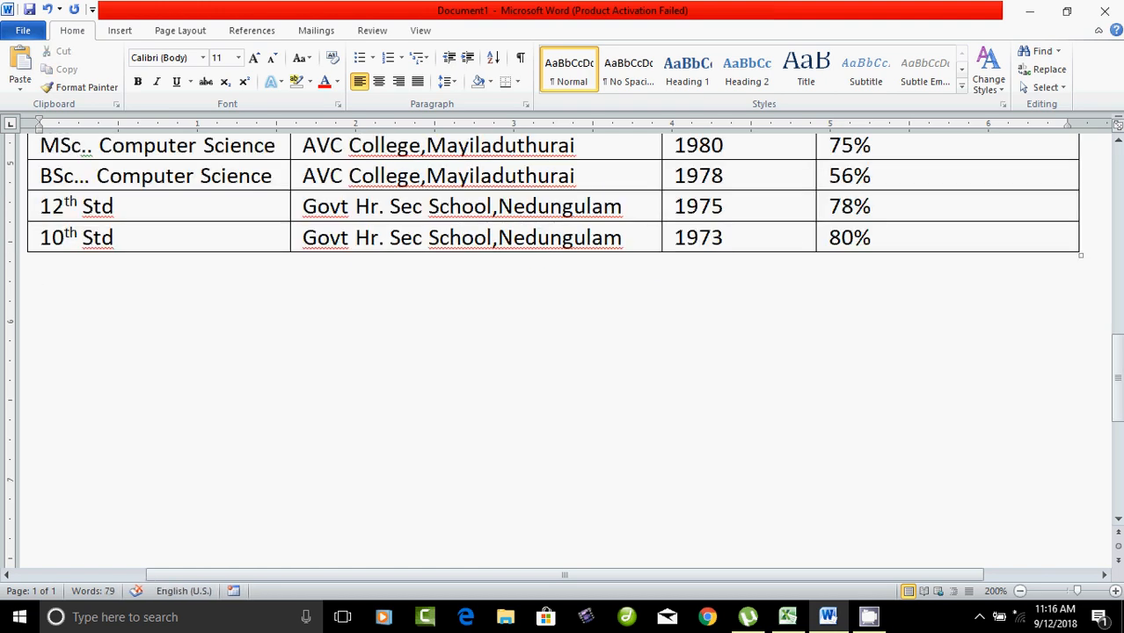
key(Return)
text(Computer)
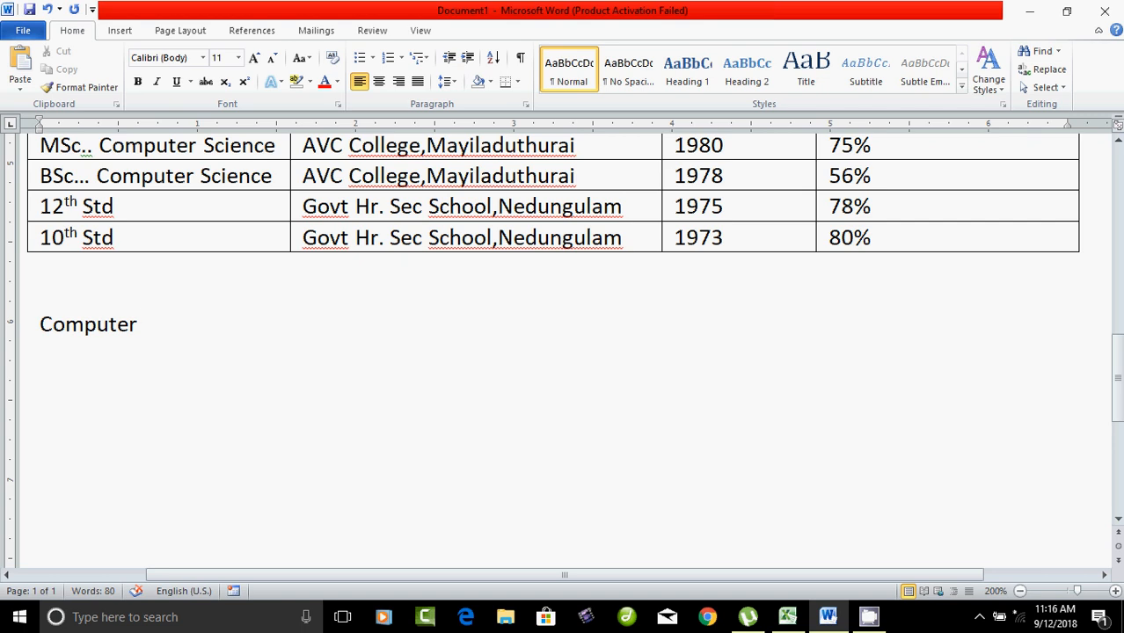
text(Proficienty)
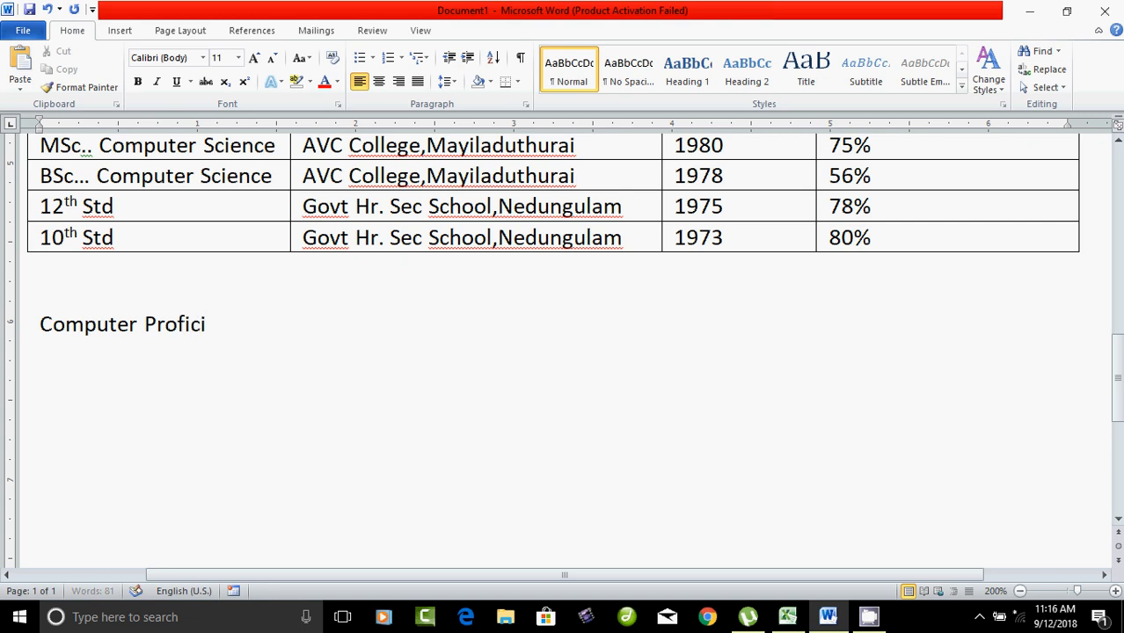
key(BackSpace)
key(BackSpace)
key(BackSpace)
key(BackSpace)
text(ency)
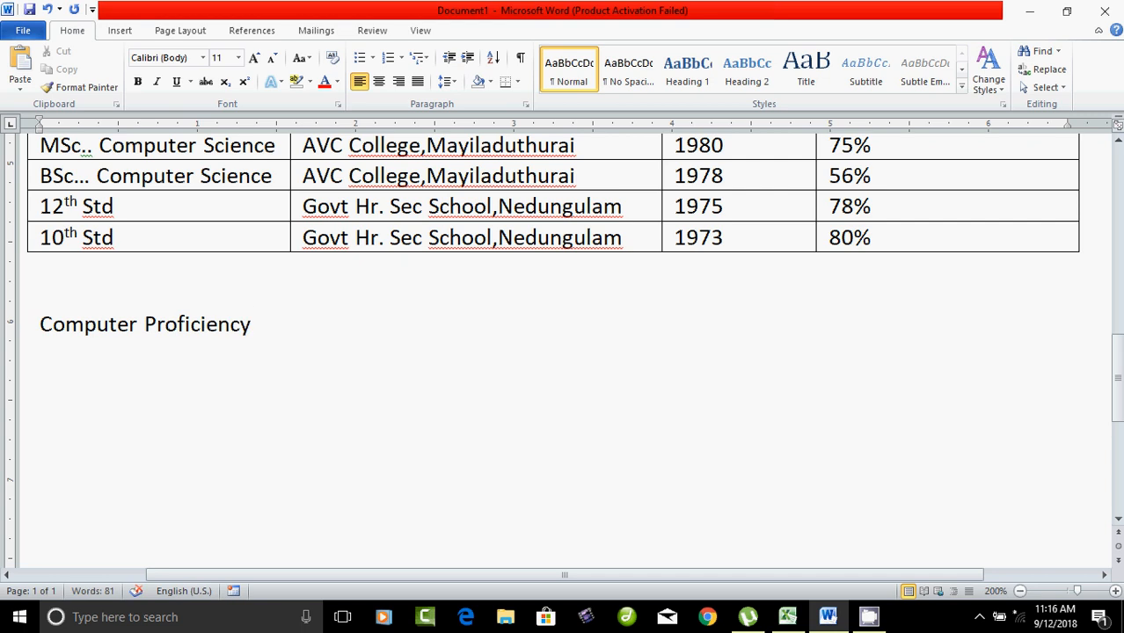
key(Return)
Step: Type 'DCA: Diploma in Computer Application (Windows,' under Computer Proficiency
text(DCa)
key(BackSpace)
text(A: Dip)
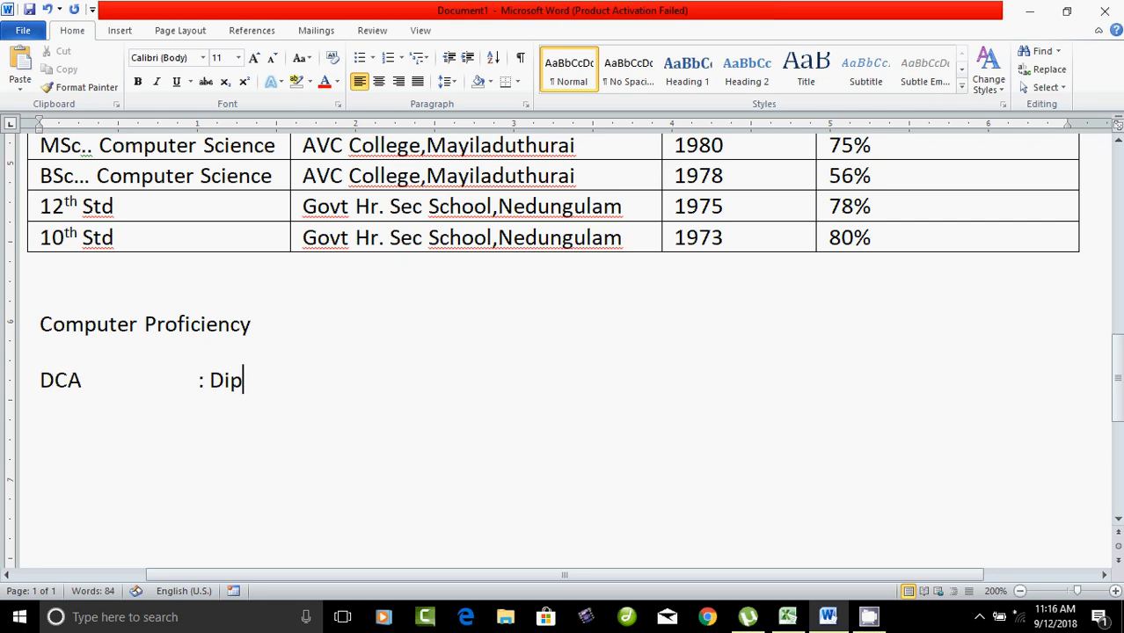
text(loma in )
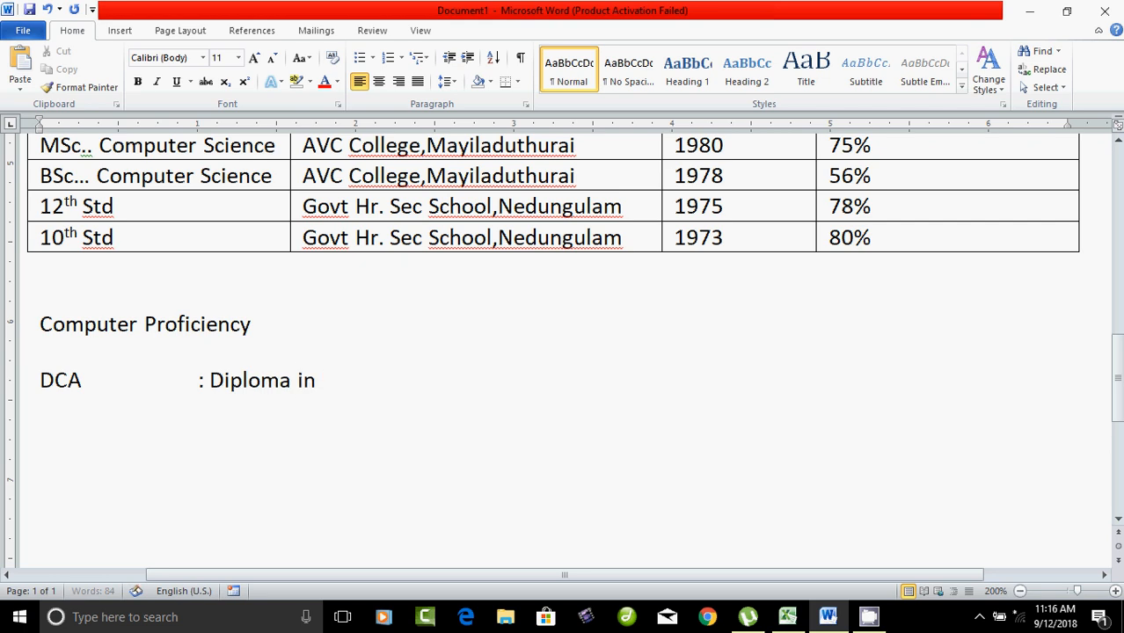
text(Computer )
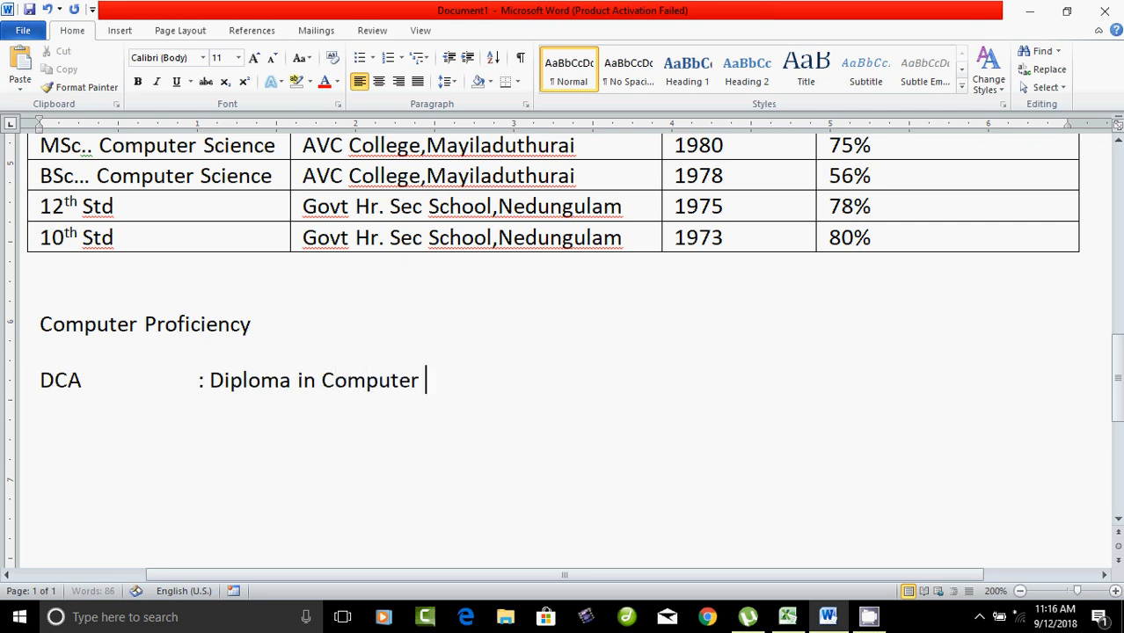
text(Applicaio)
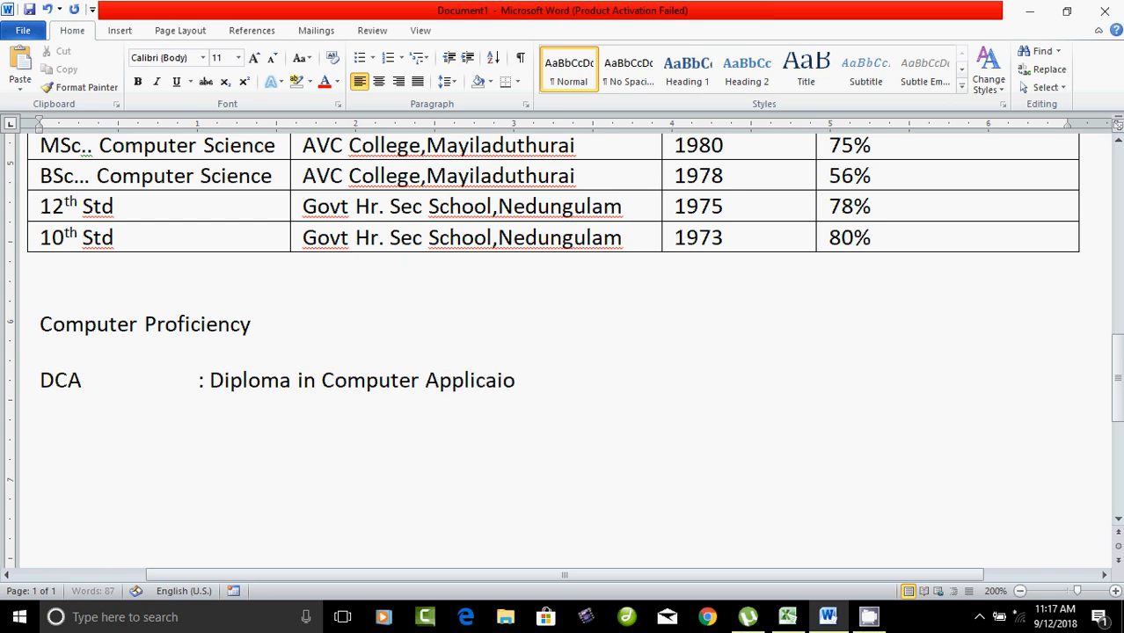
text(n)
key(BackSpace)
key(BackSpace)
key(BackSpace)
text(tion)
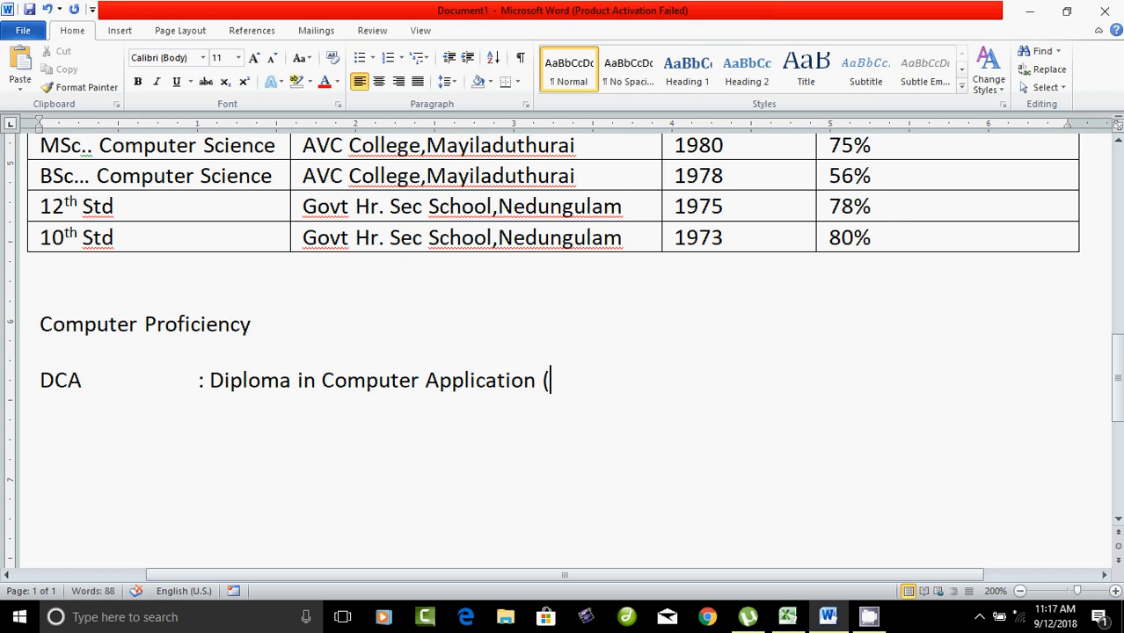
text((Windows)
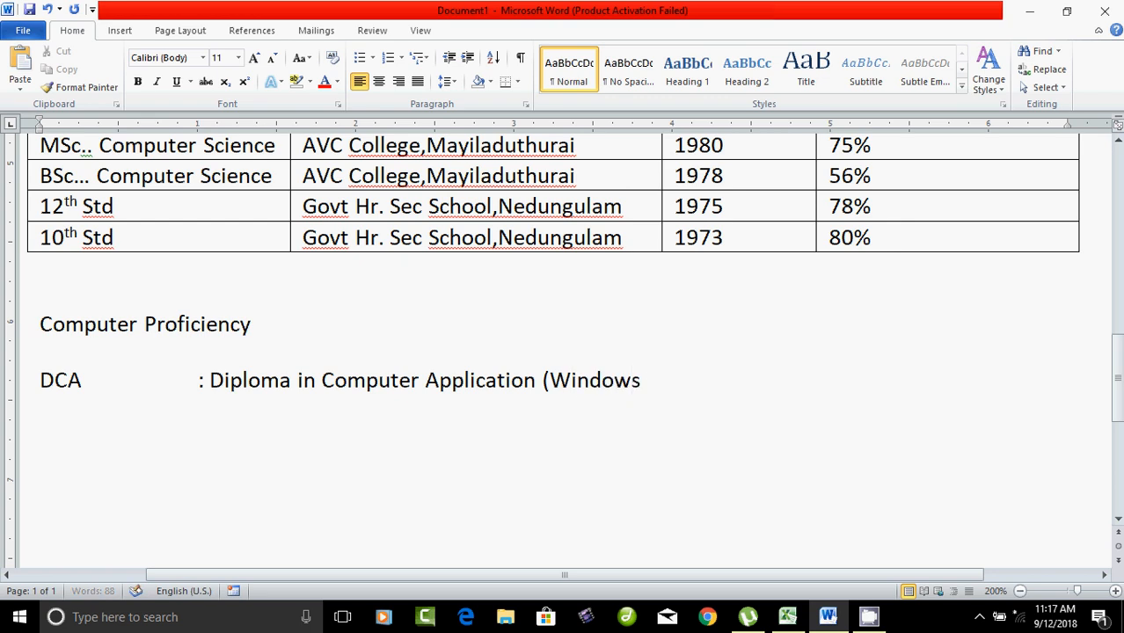
text(,)
Step: Remove the accidentally pasted text and finish the DCA line with 'MS-Office)'
right_click(647, 124)
text(m)
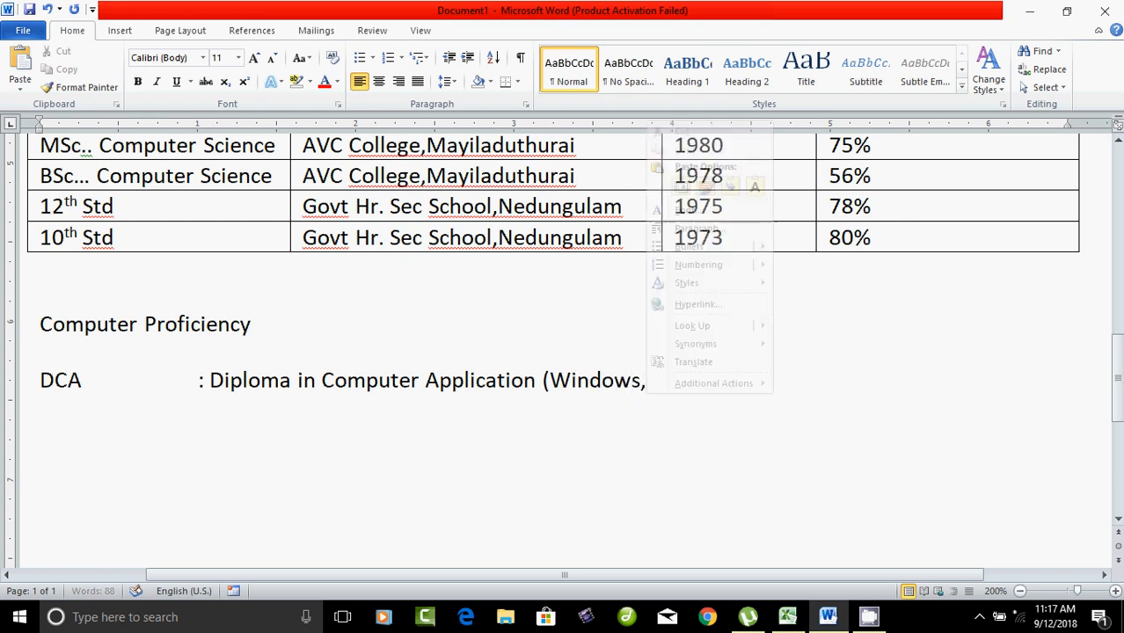
text(s)
key(BackSpace)
key(BackSpace)
key(BackSpace)
key(BackSpace)
key(BackSpace)
key(BackSpace)
key(BackSpace)
key(BackSpace)
key(BackSpace)
key(BackSpace)
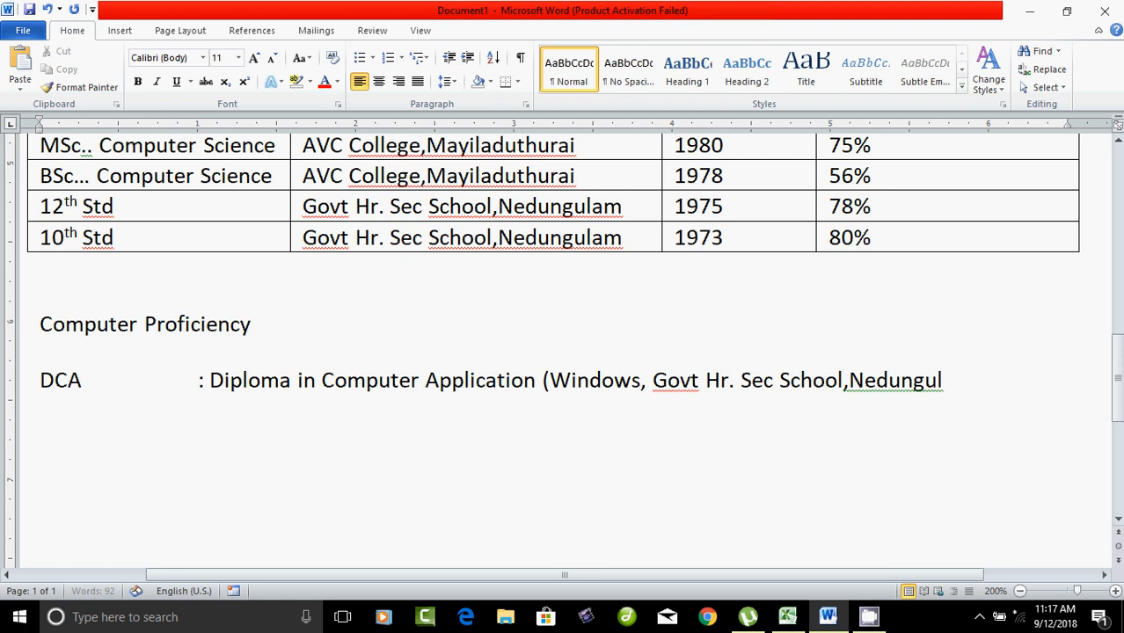
key(BackSpace)
key(BackSpace)
key(BackSpace)
key(BackSpace)
key(BackSpace)
key(BackSpace)
key(BackSpace)
key(BackSpace)
key(BackSpace)
key(BackSpace)
key(BackSpace)
key(BackSpace)
key(BackSpace)
key(BackSpace)
key(BackSpace)
key(BackSpace)
key(BackSpace)
key(BackSpace)
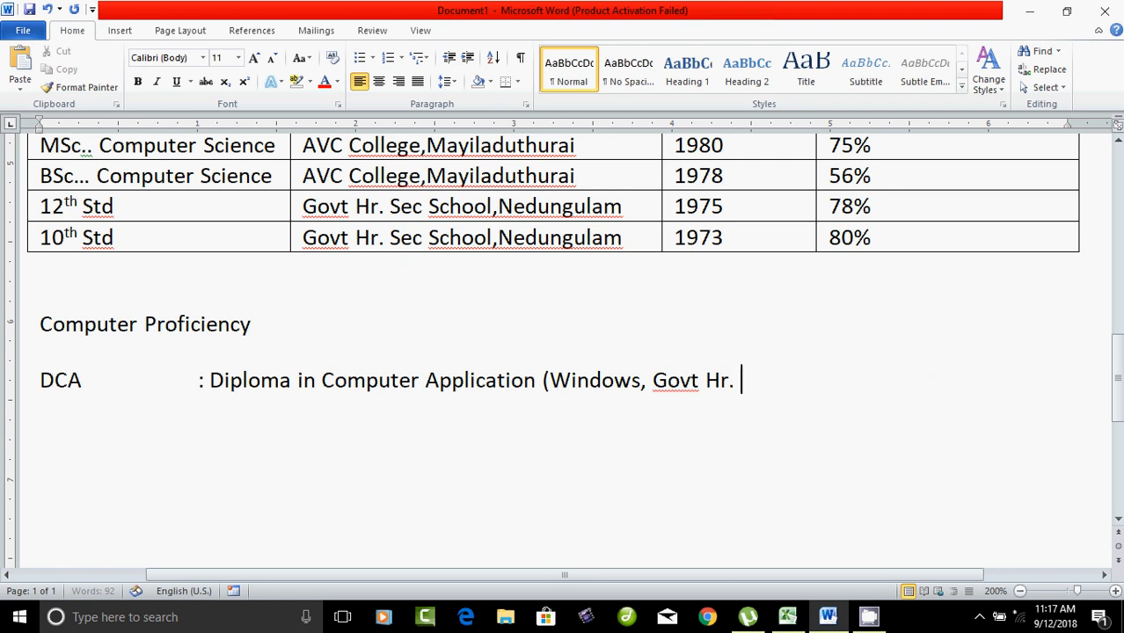
key(BackSpace)
key(BackSpace)
key(BackSpace)
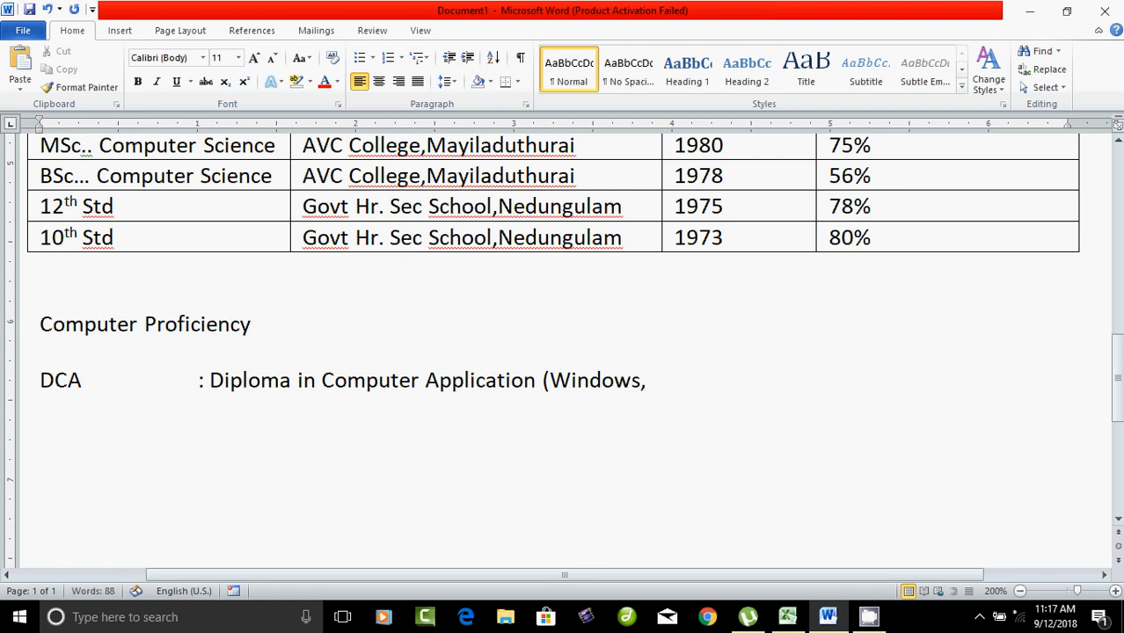
text(MS-Offic)
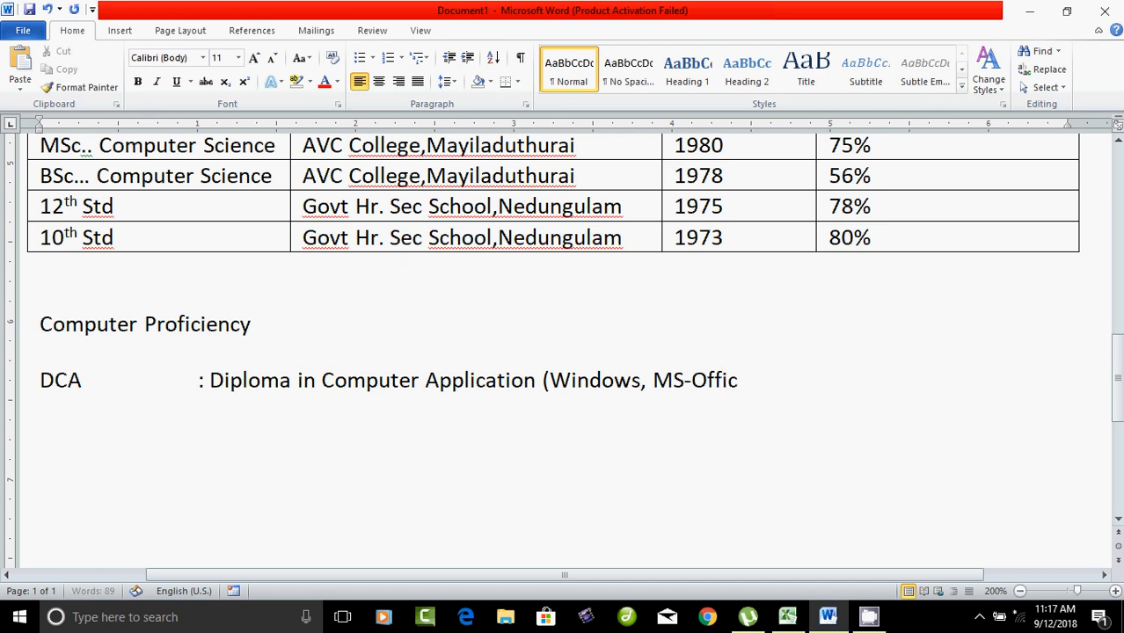
text(e))
Step: Add the line 'Operations System : Windows xp,windows 7,Dos' followed by two blank lines
key(Return)
text(Oper)
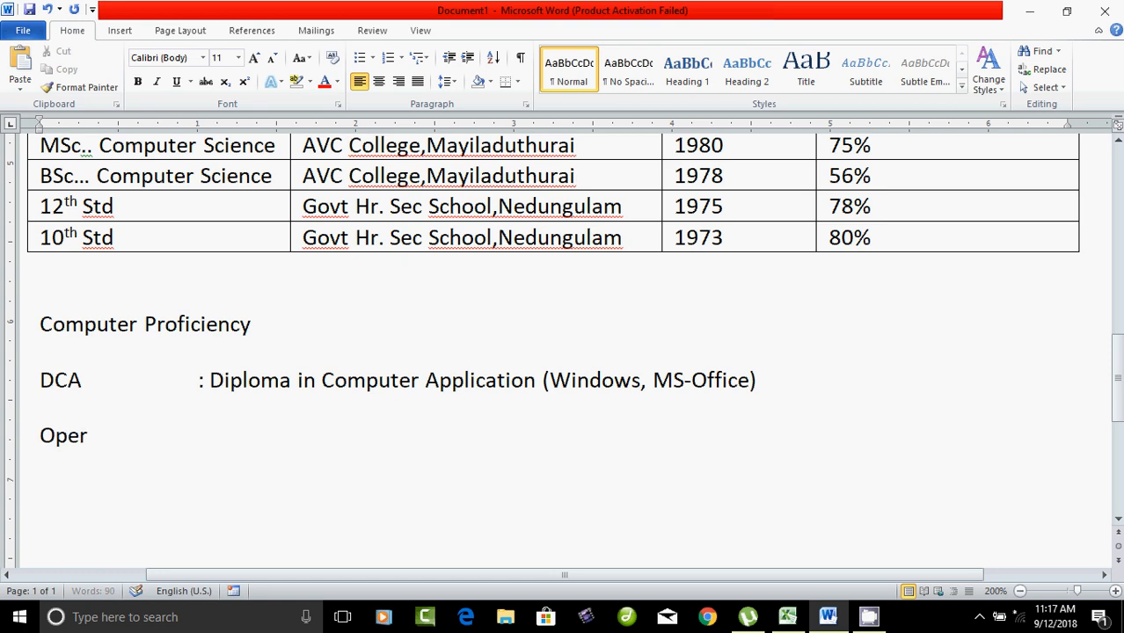
text(ations S)
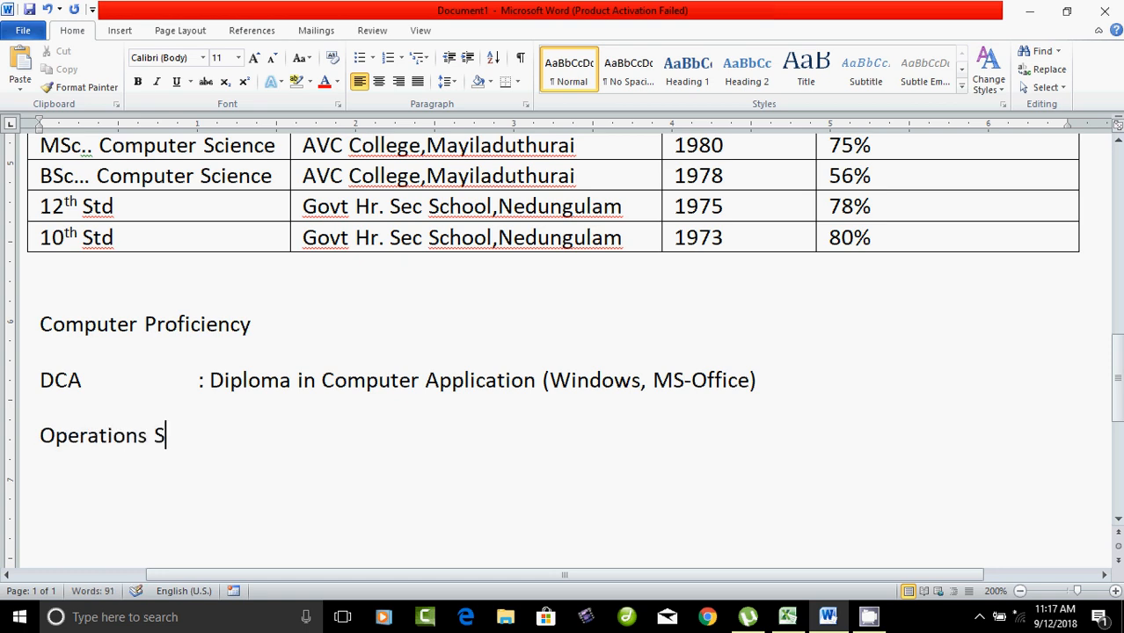
text(ystem)
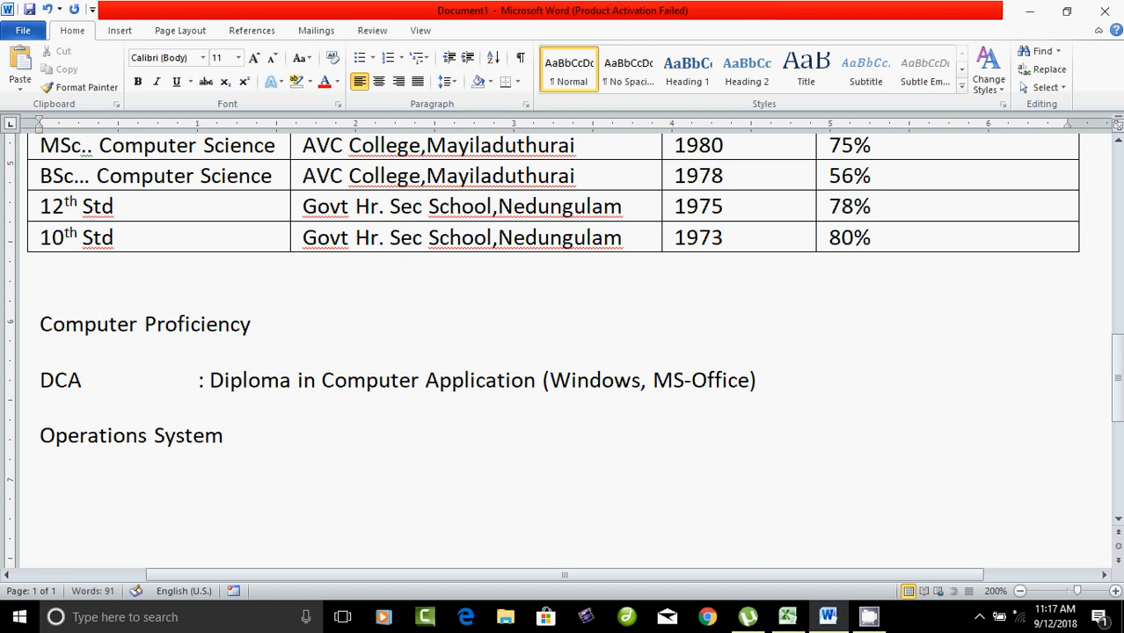
text( : Win=d)
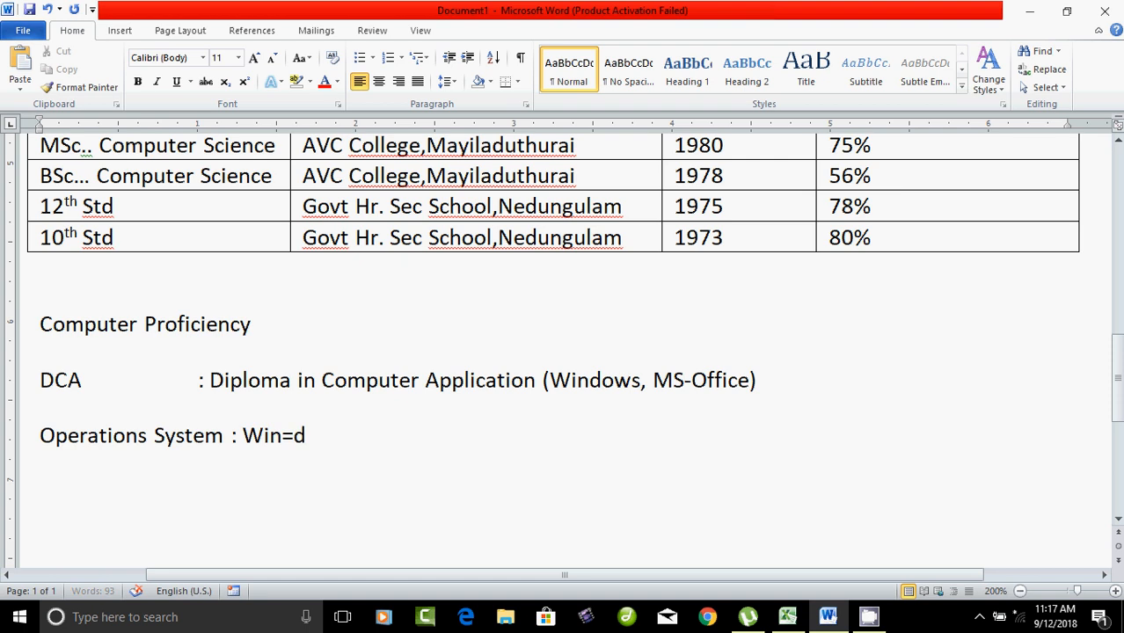
key(BackSpace)
key(BackSpace)
text(dows )
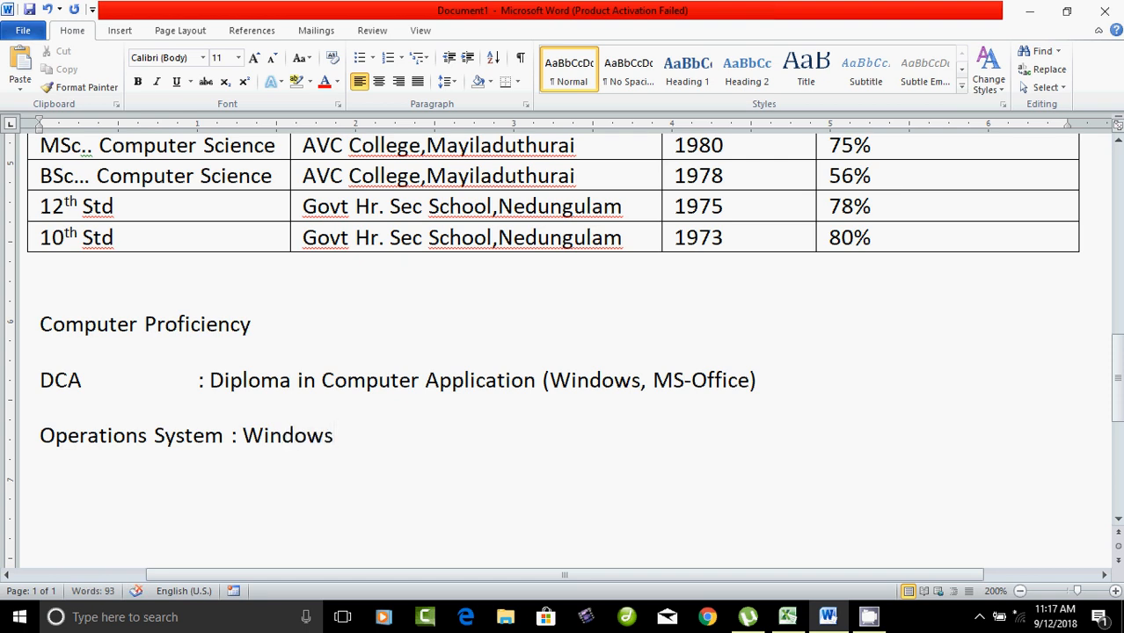
text(xp,windos)
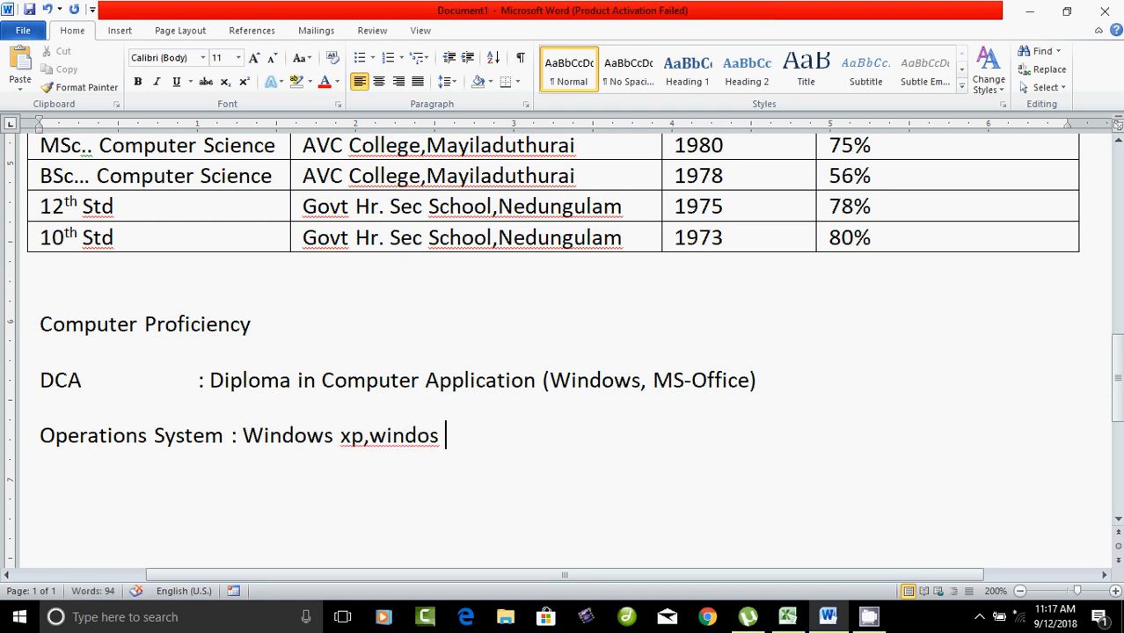
key(BackSpace)
text(ws 7,)
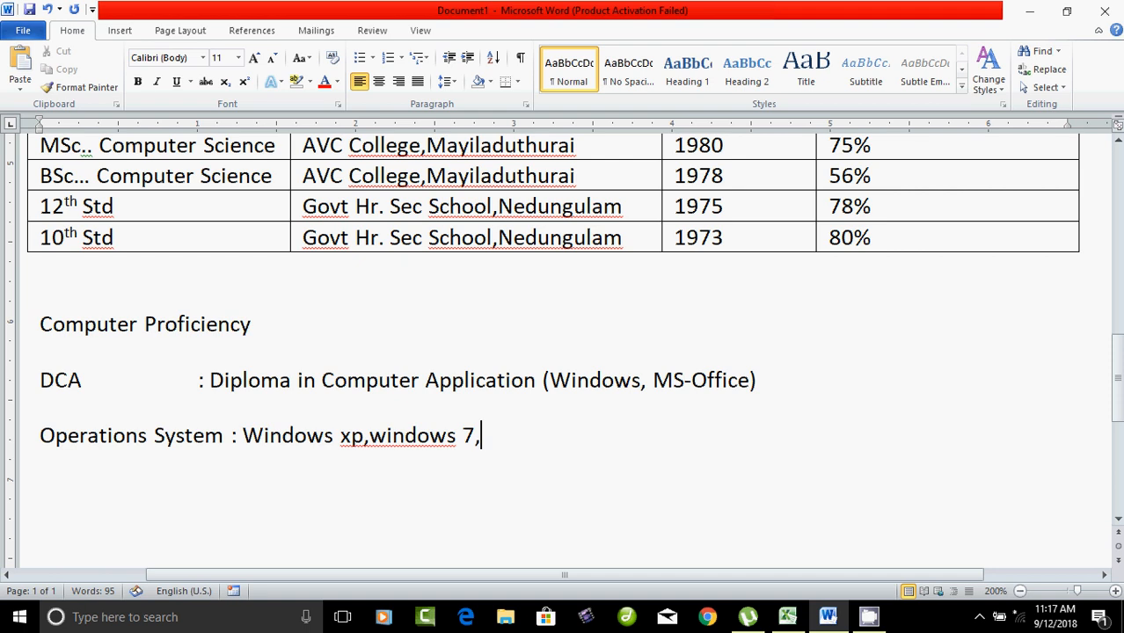
text(Dos)
key(Return)
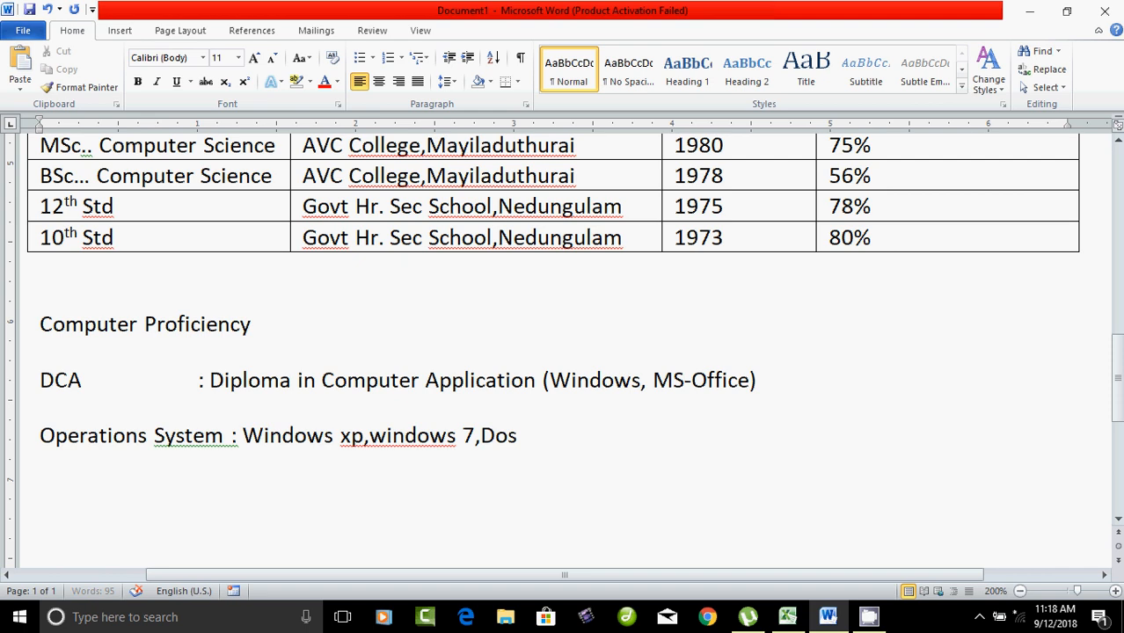
key(Return)
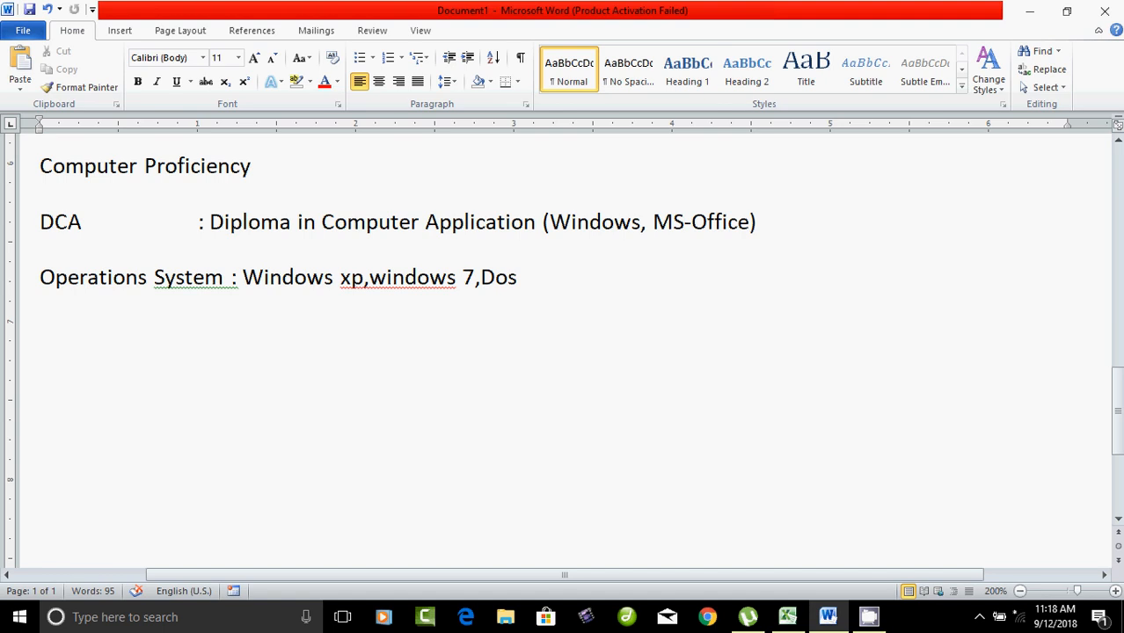
Step: Type 'Declaration : I hereby declare the information furnished above is true the best of my knowledge.'
text(Dec)
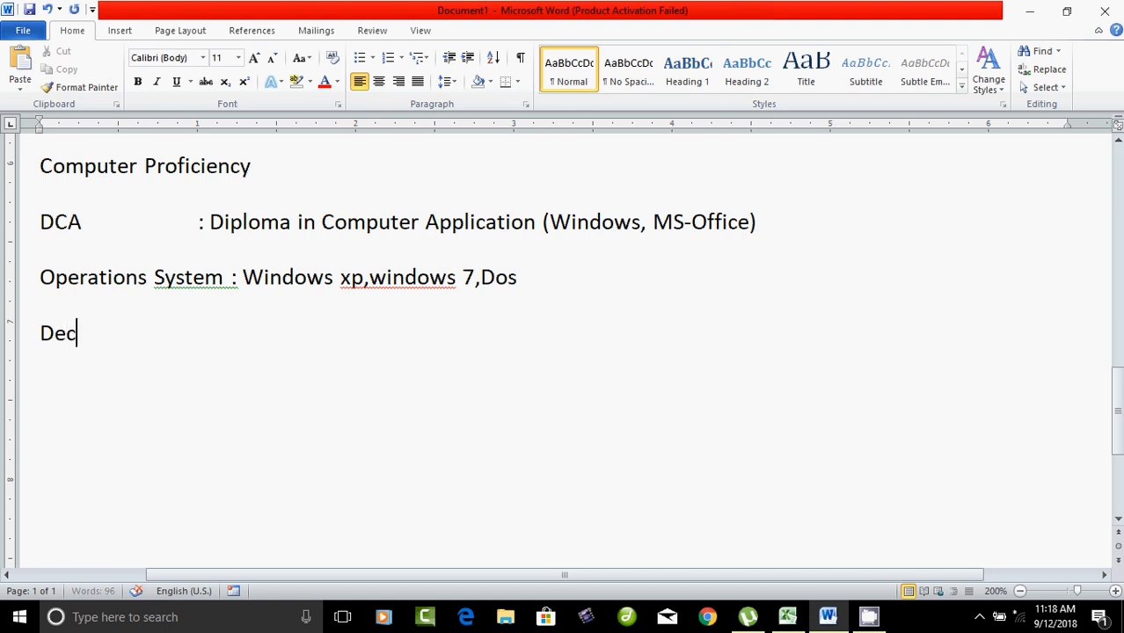
text(laration)
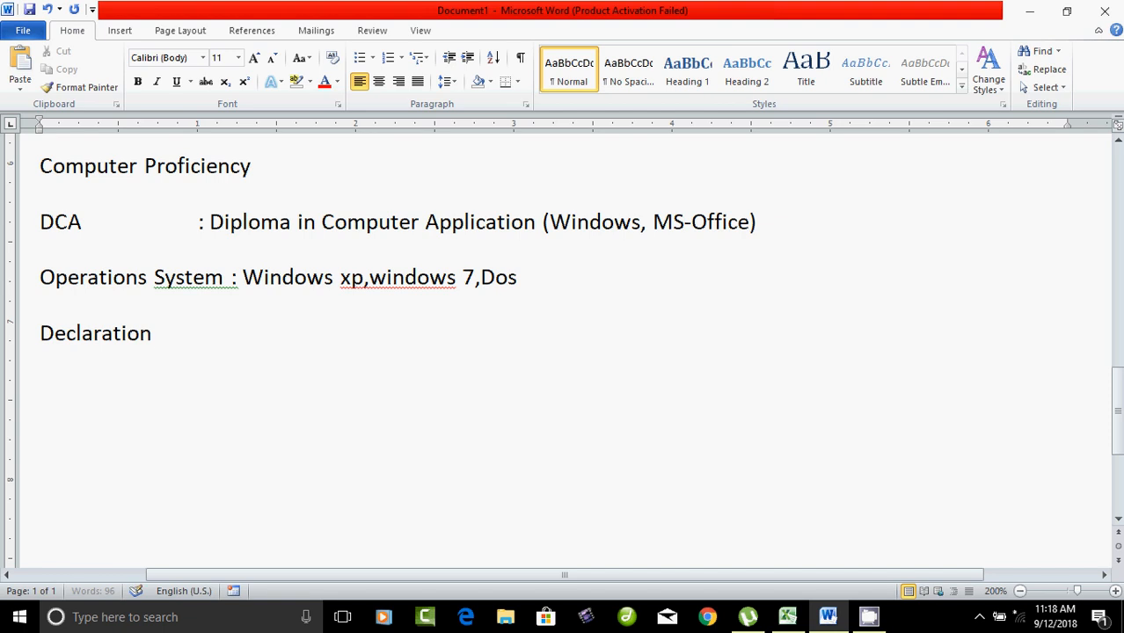
text( : I h)
text(re)
key(BackSpace)
key(BackSpace)
text(ereby)
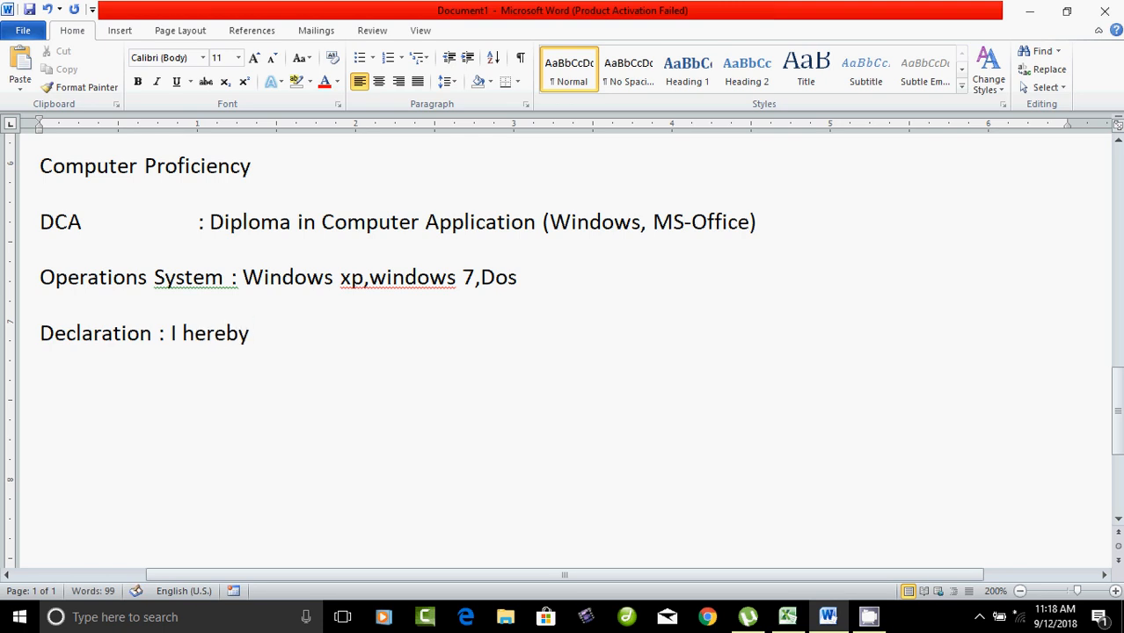
text( declkar)
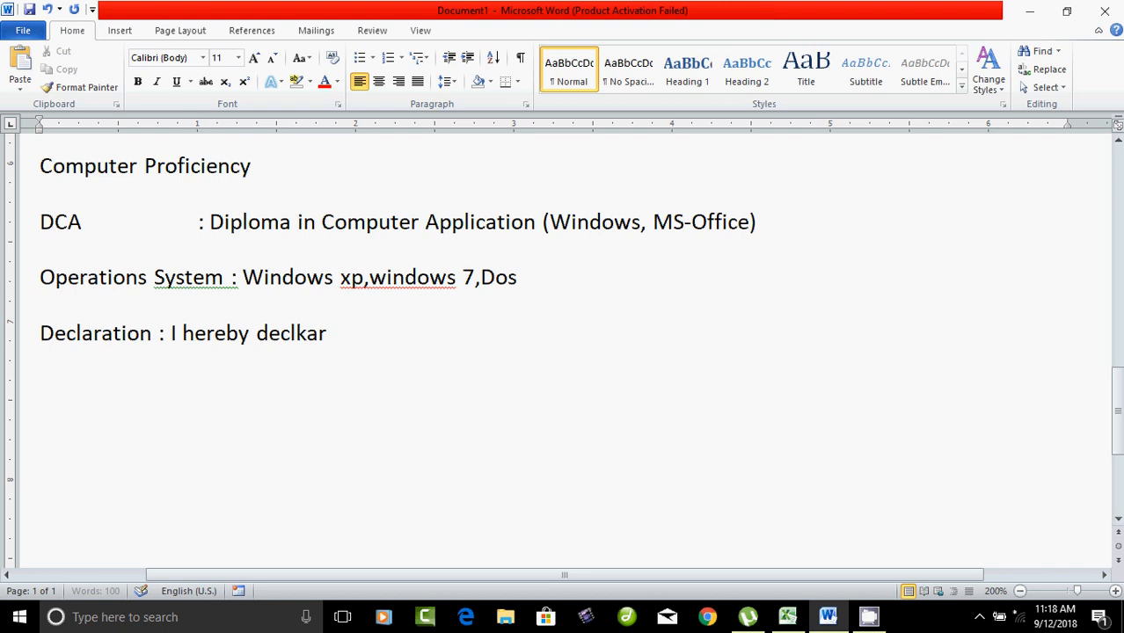
key(BackSpace)
key(BackSpace)
key(BackSpace)
text(are)
text( t)
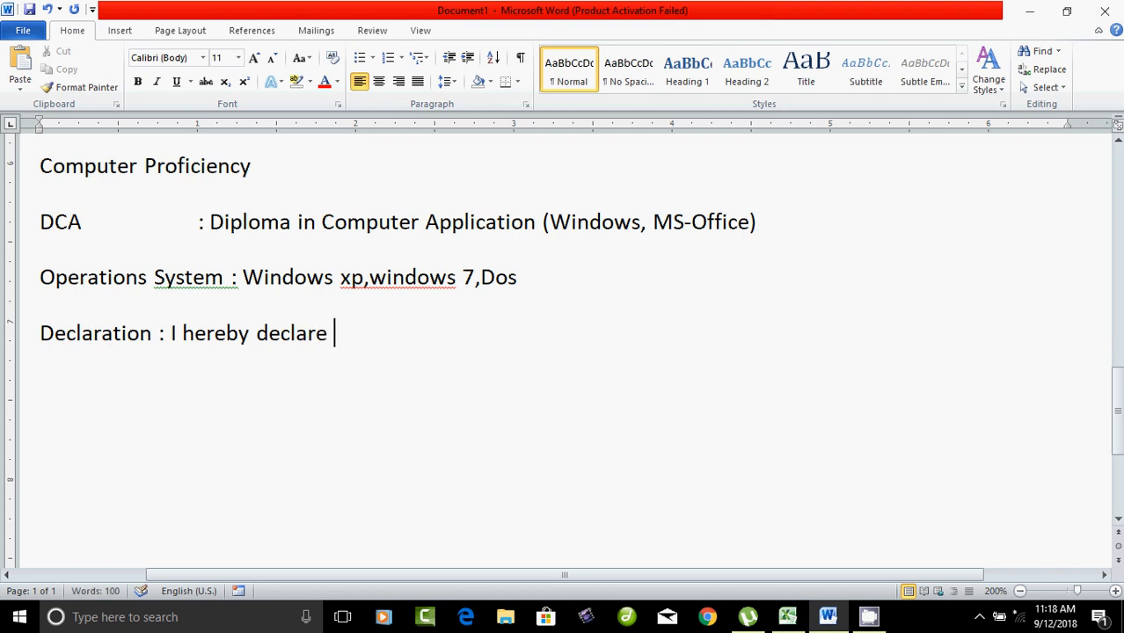
text(he )
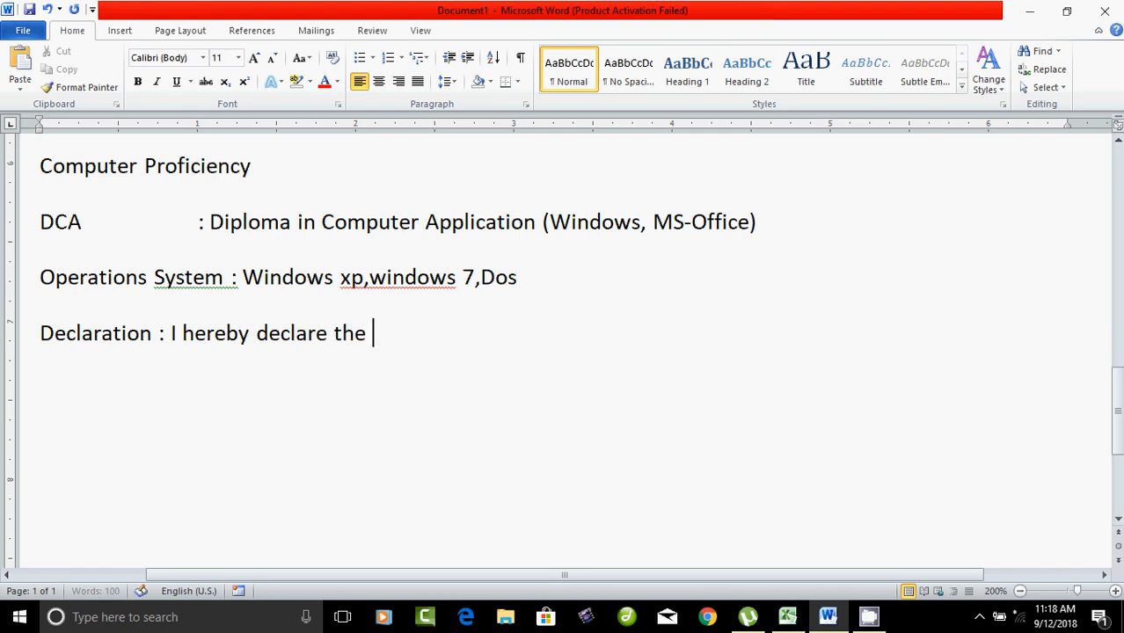
text(the information)
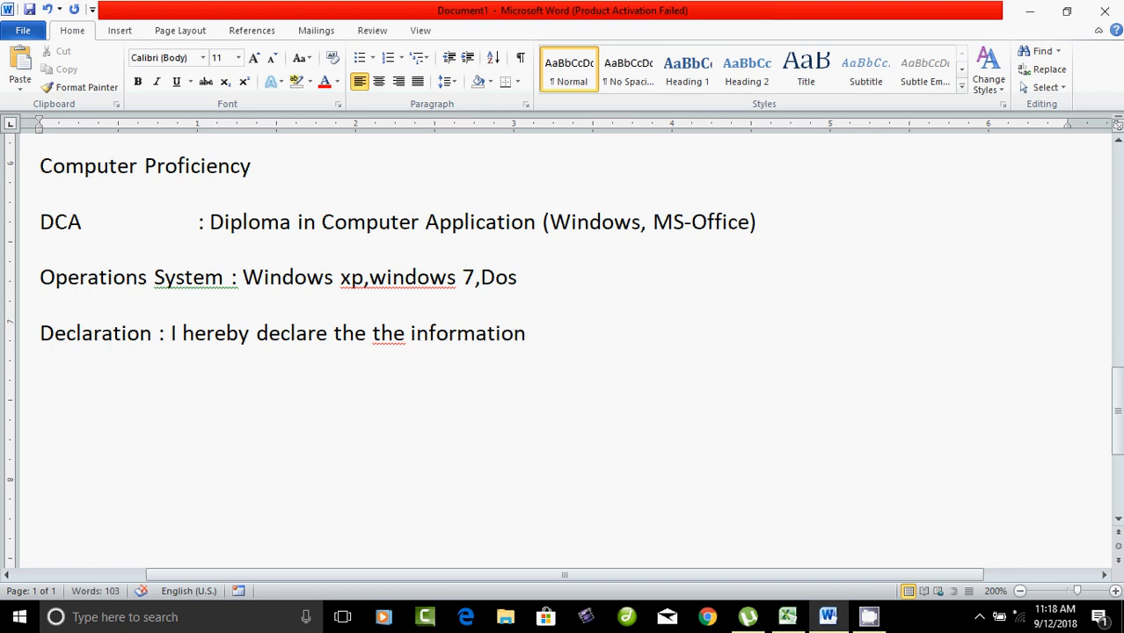
text(furnished )
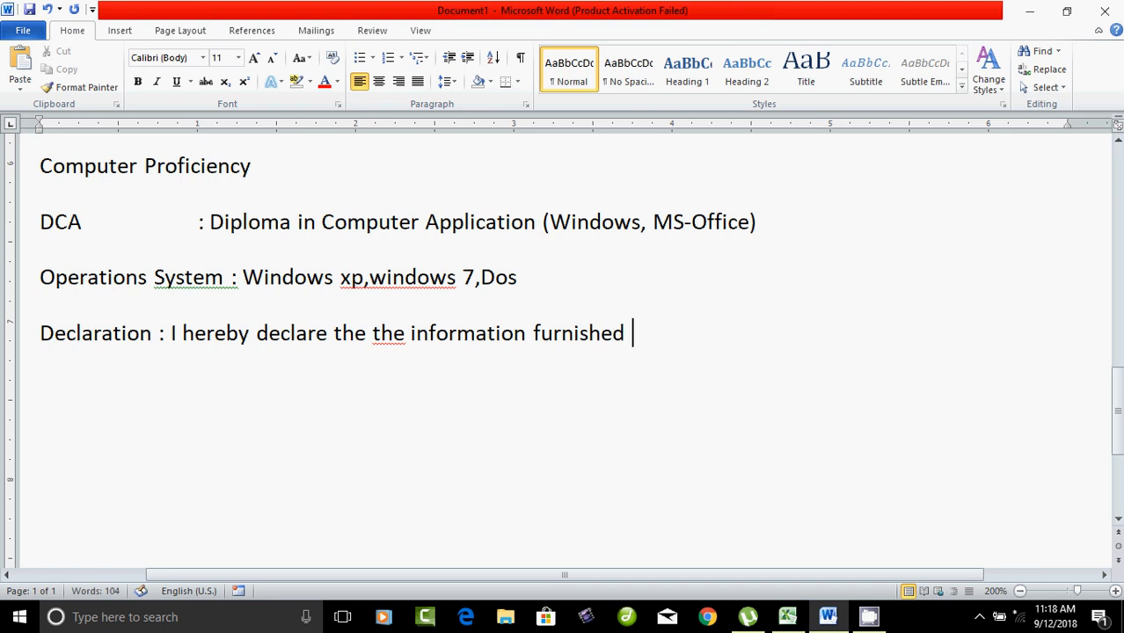
text(above)
text( is)
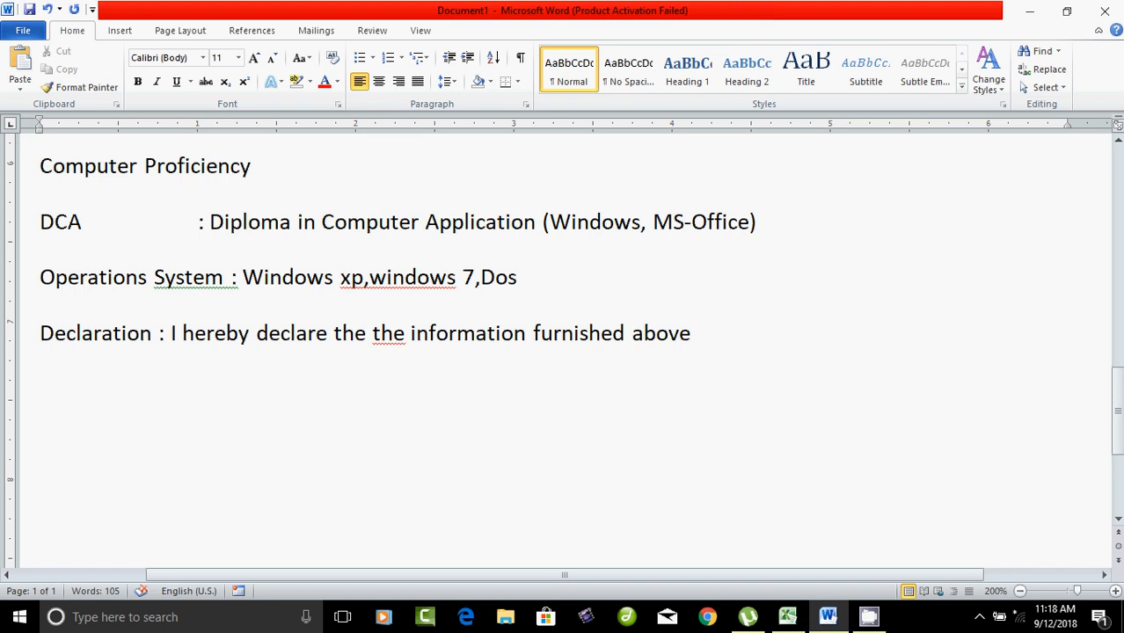
text( true the )
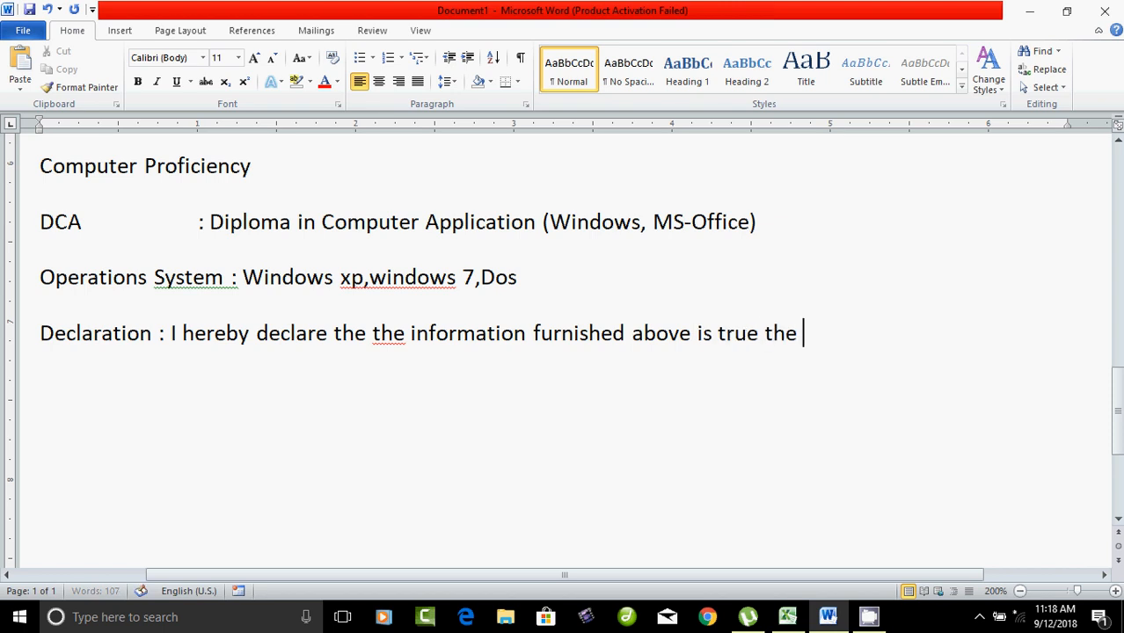
text(best of m)
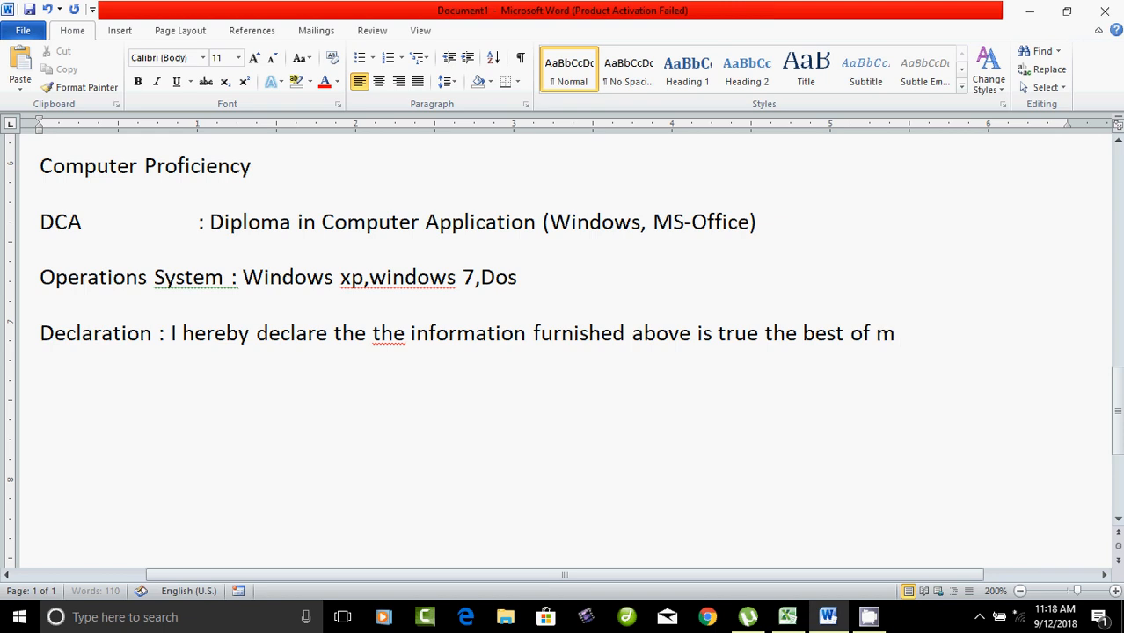
text(y knowledge)
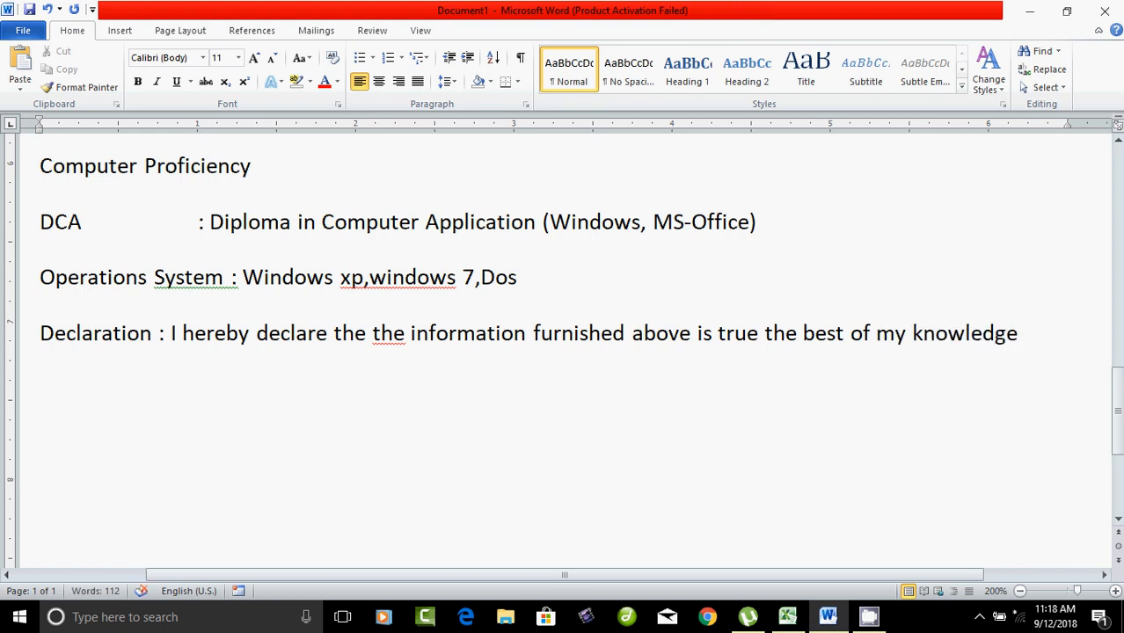
text(.)
key(Return)
key(Return)
Step: Type 'Place : Tamilnadu' with the applicant's name in parentheses tabbed to the right
text(Place )
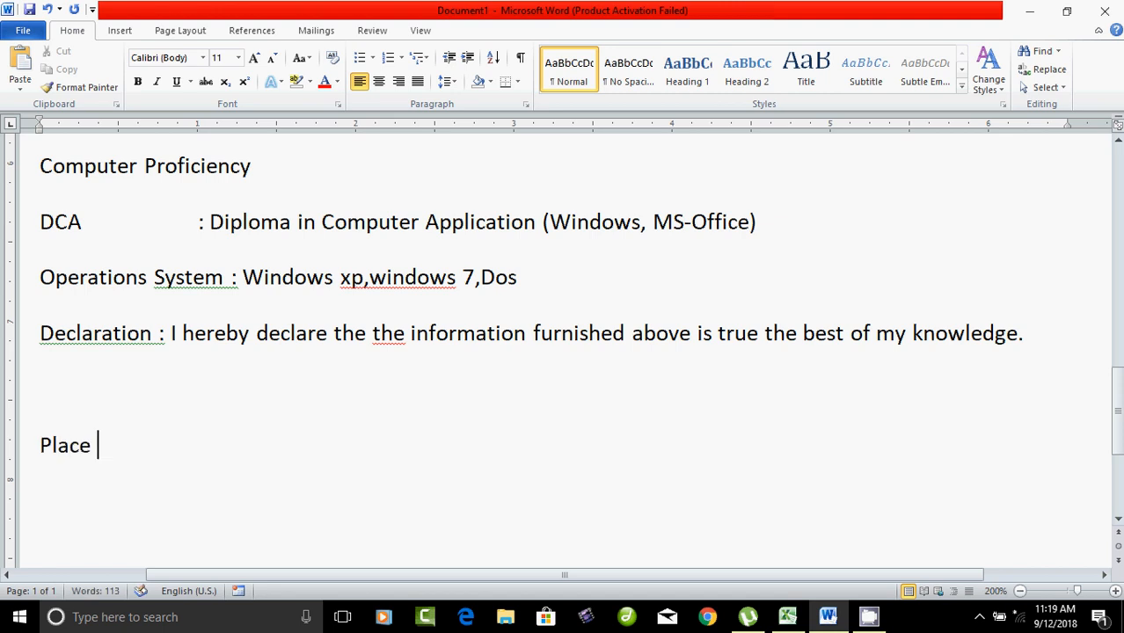
text(: Tamil)
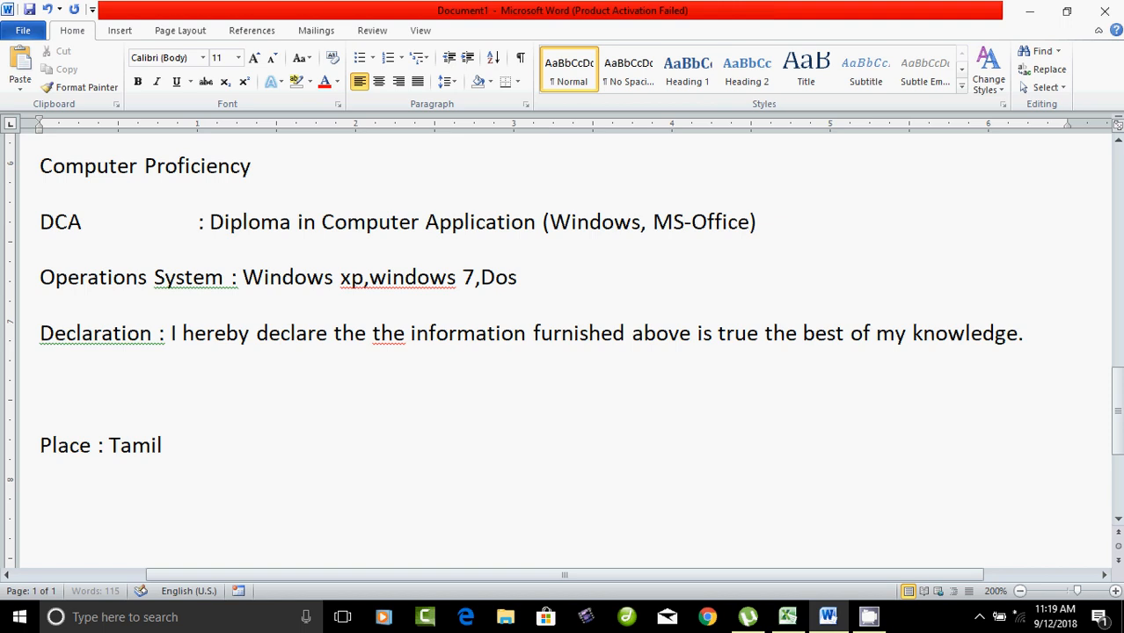
text(nadu)
key(Tab)
key(Tab)
key(Tab)
key(Tab)
key(Tab)
key(Tab)
key(Tab)
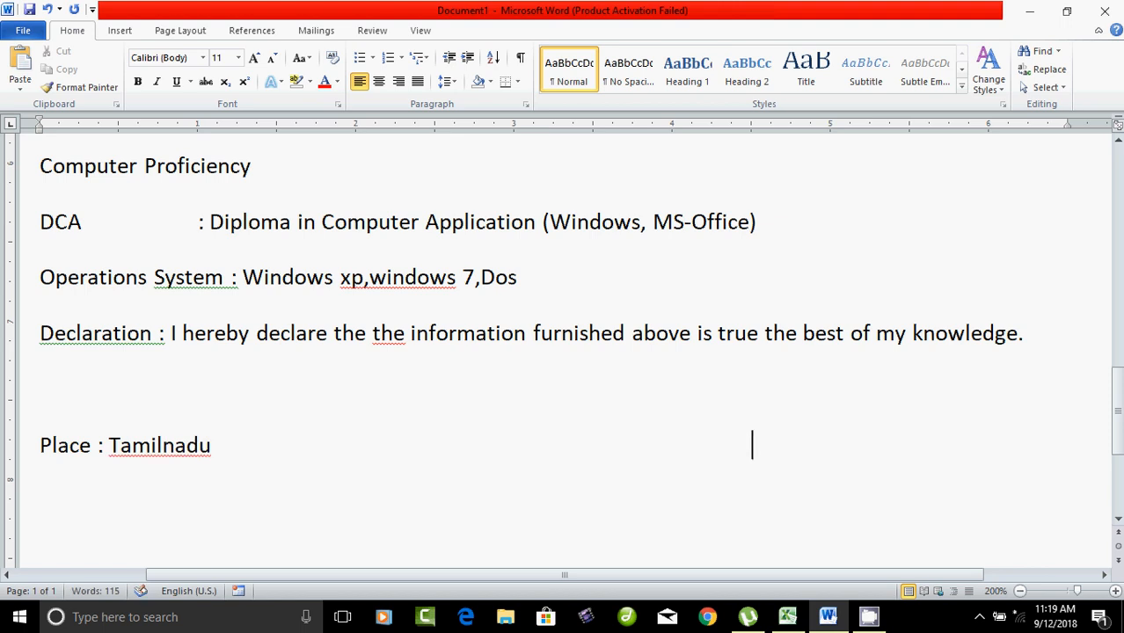
text((Sivakiu)
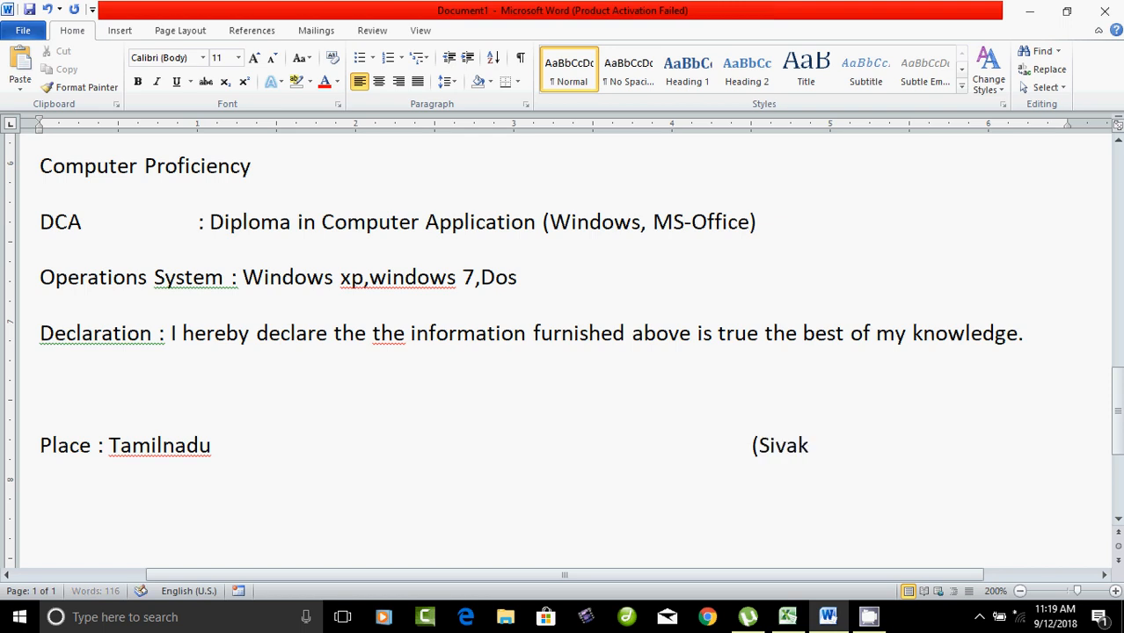
key(BackSpace)
key(BackSpace)
text(umar)
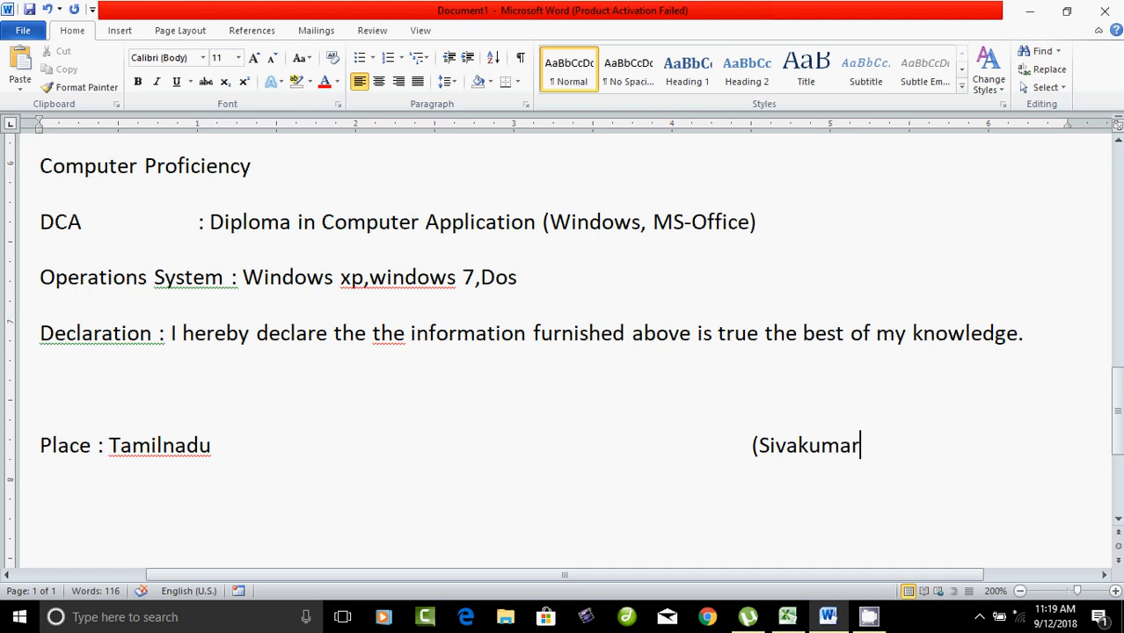
text())
scroll(563, 352, up, 15)
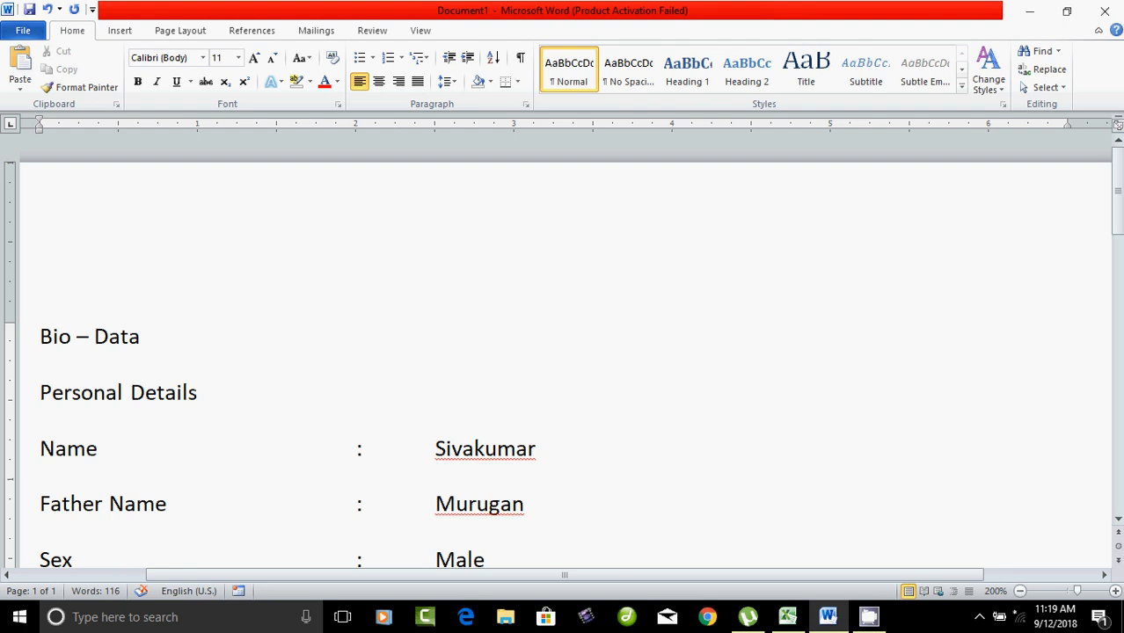
Step: Make the Bio – Data title centred, bold, 14 pt and underlined
drag(40, 337, 154, 342)
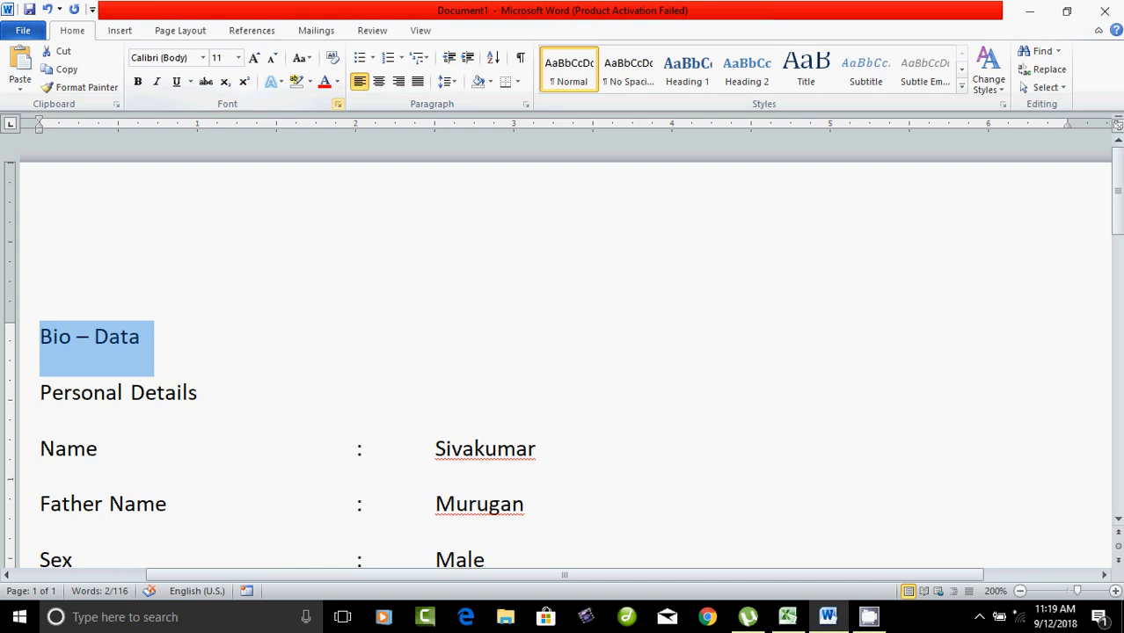
click(379, 81)
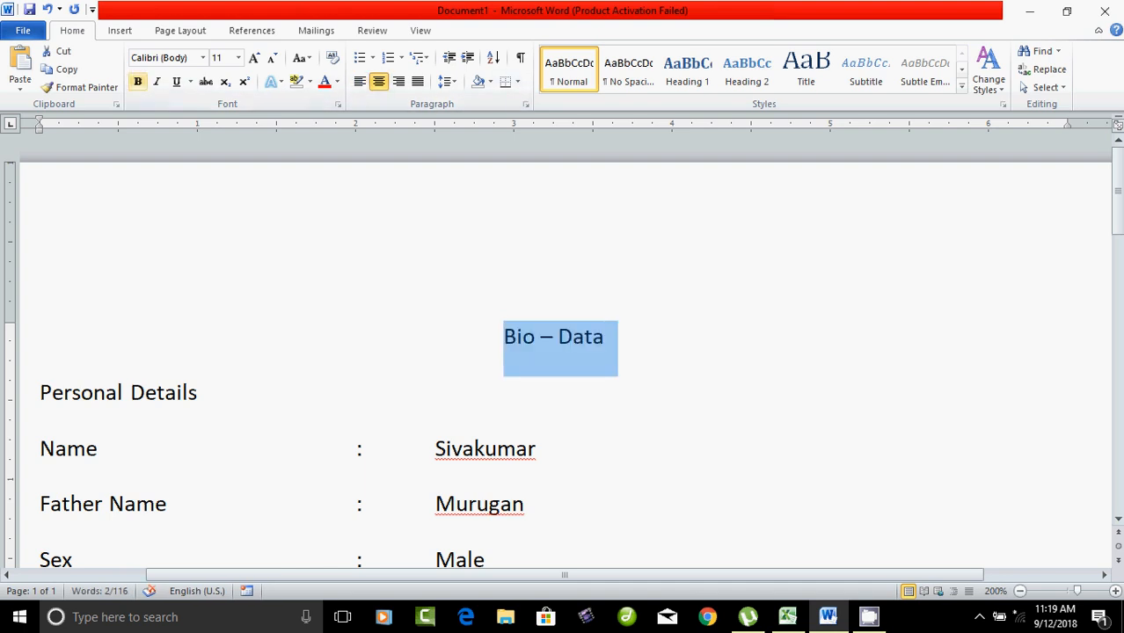
click(137, 81)
click(237, 57)
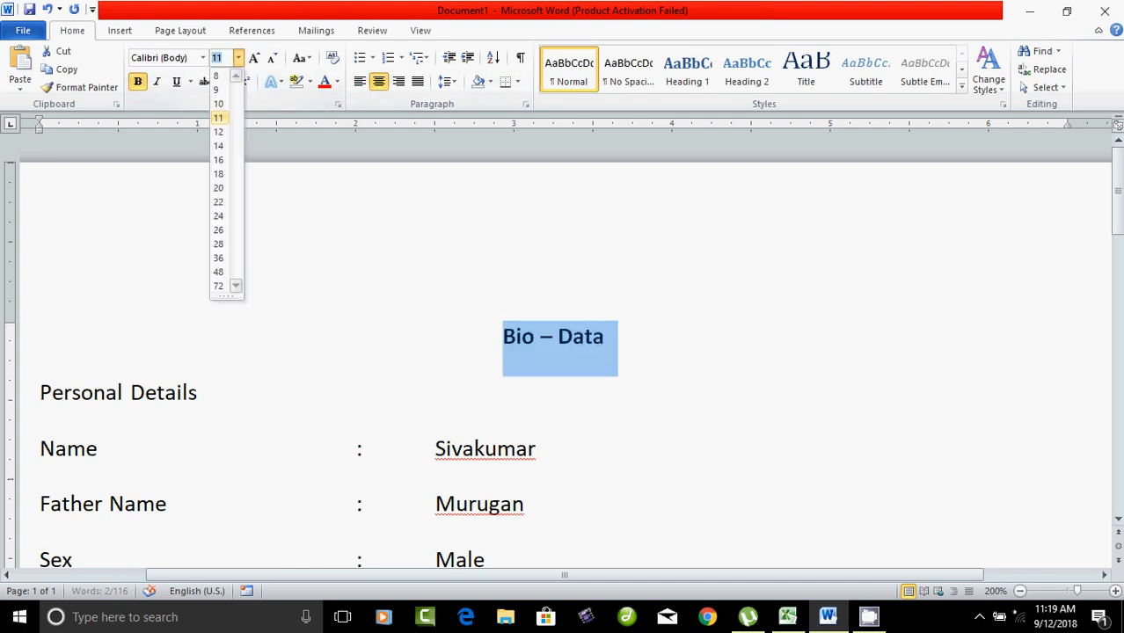
click(218, 145)
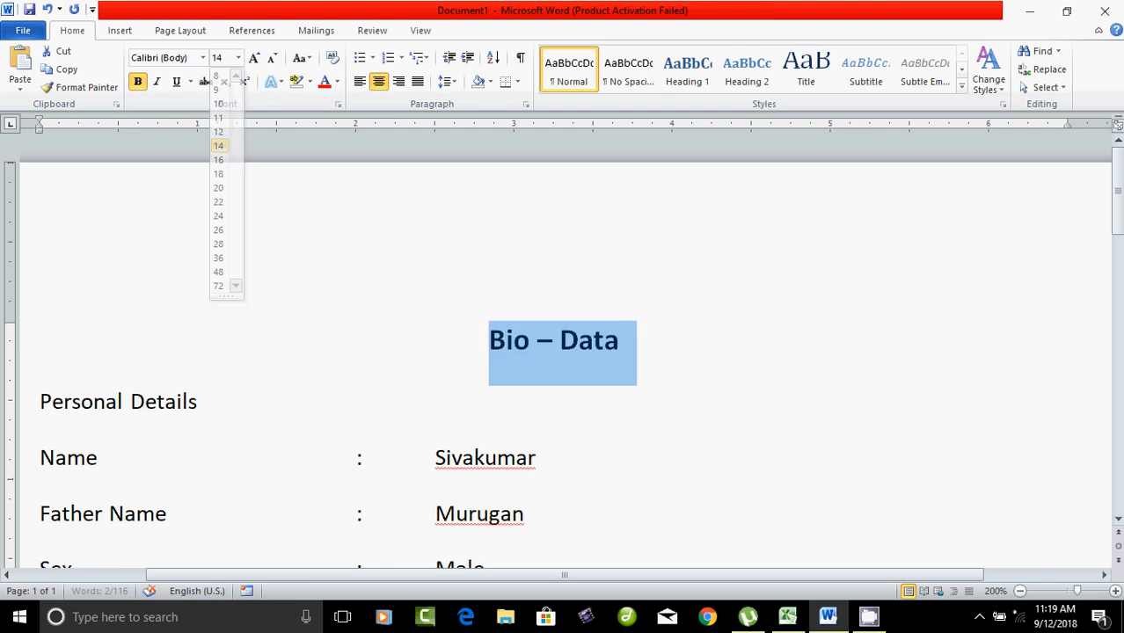
click(176, 82)
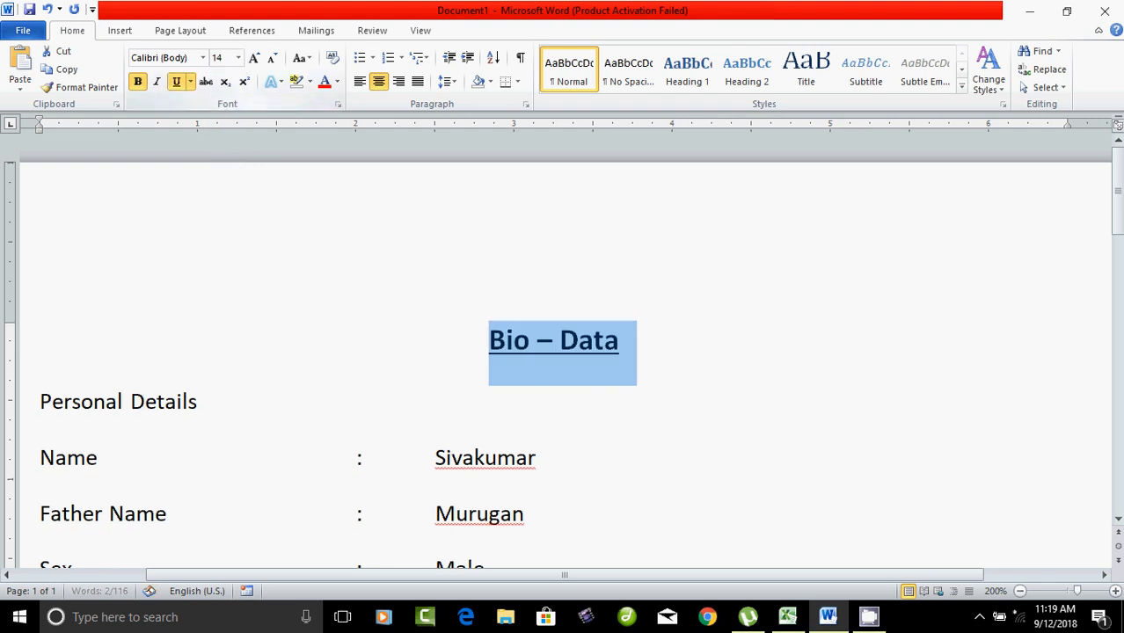
click(490, 340)
Step: Make the Personal Details heading bold and underlined
drag(41, 402, 208, 404)
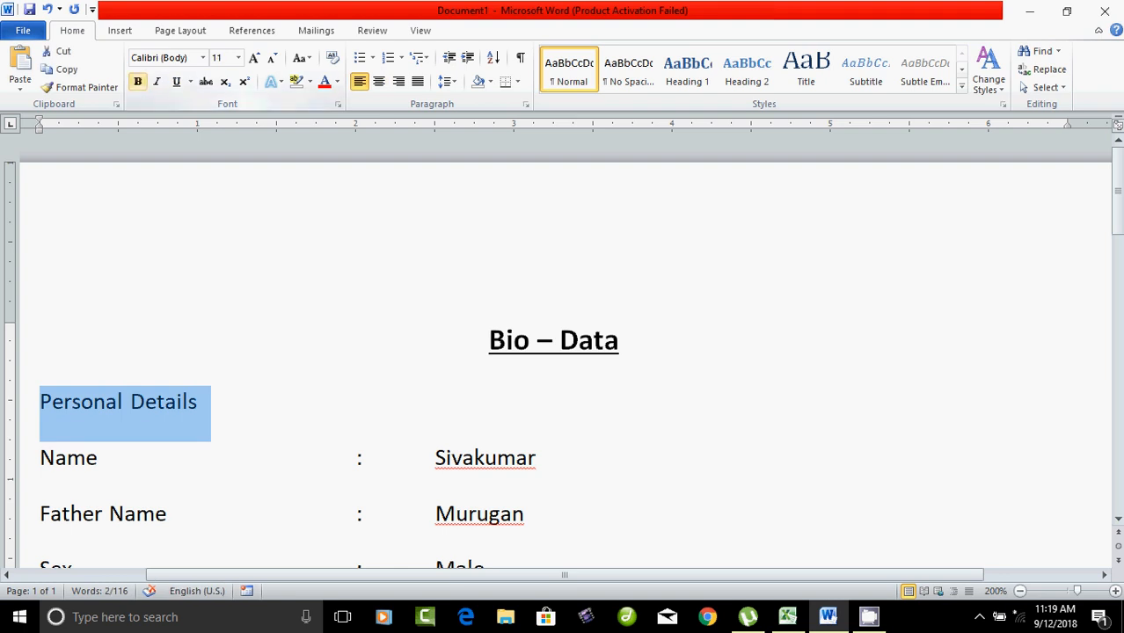
click(138, 82)
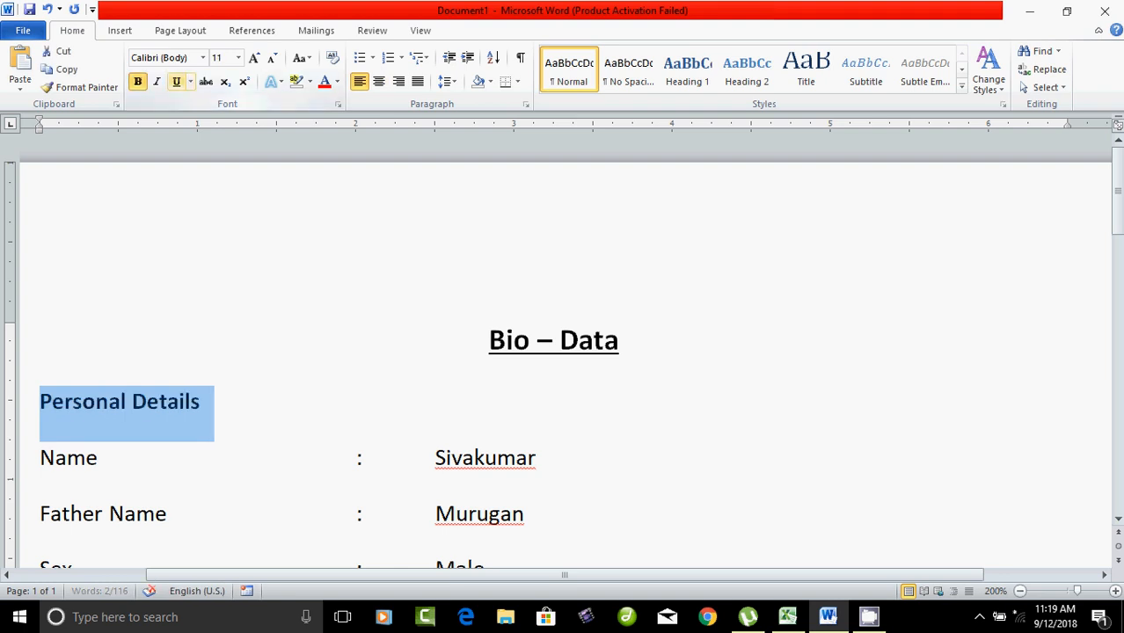
click(176, 82)
scroll(563, 352, down, 4)
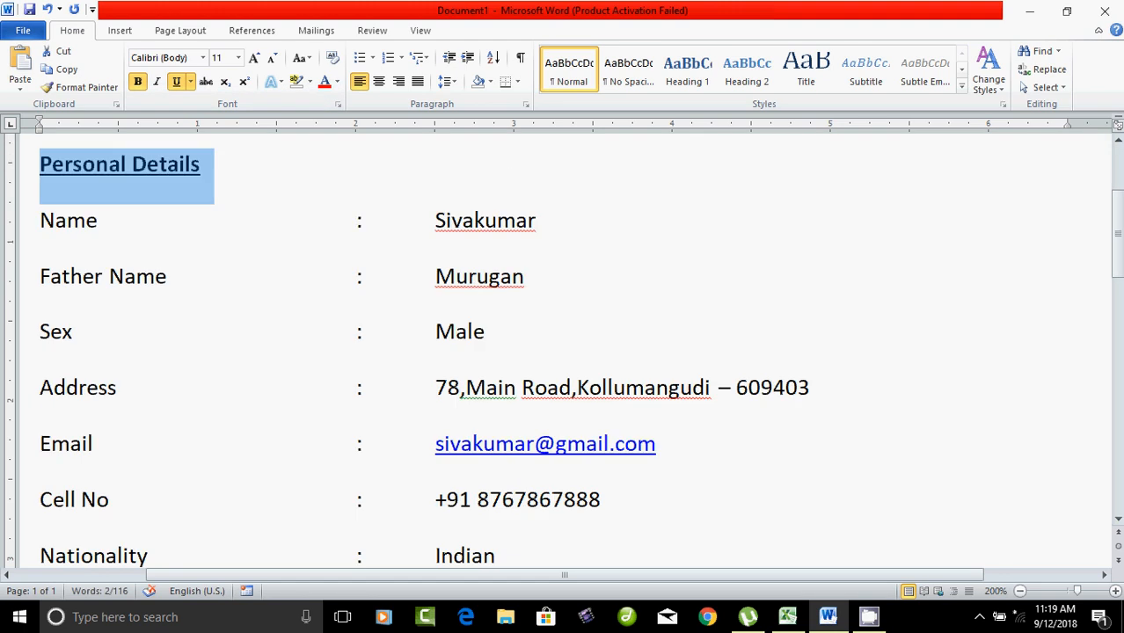
scroll(563, 352, up, 2)
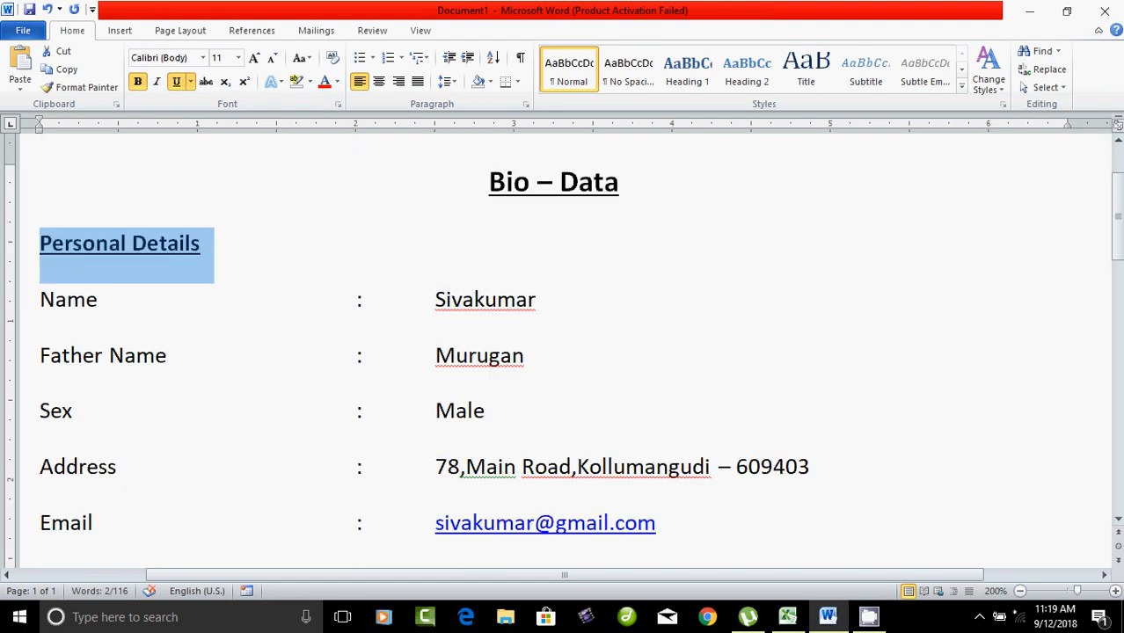
Step: Give the personal detail lines from Name to Language Known diamond bullets
drag(39, 299, 577, 393)
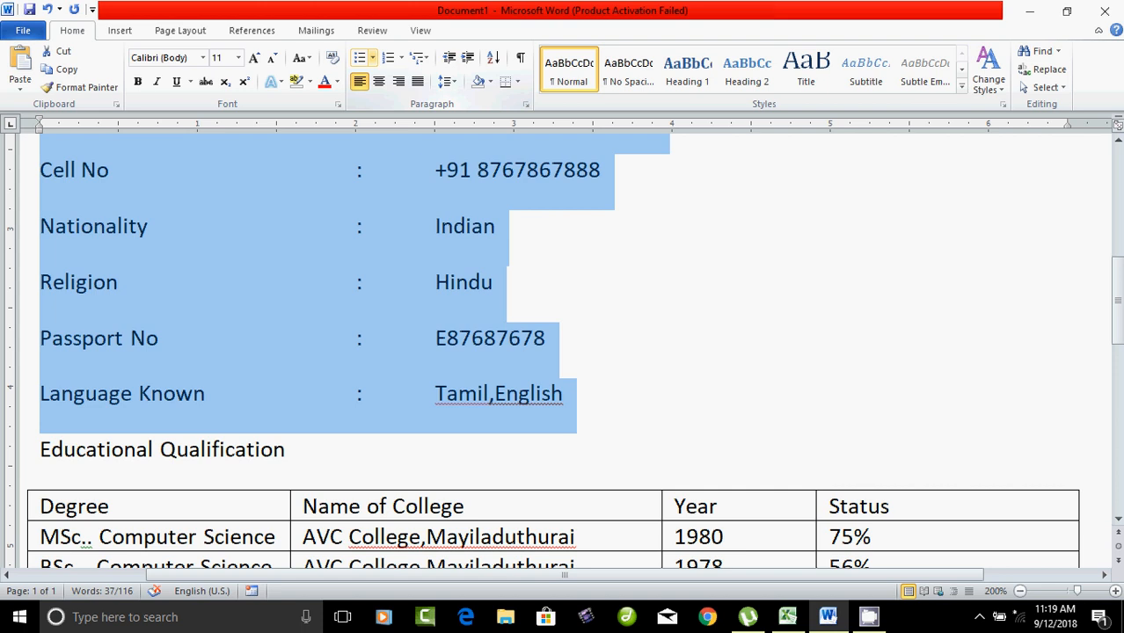
click(372, 57)
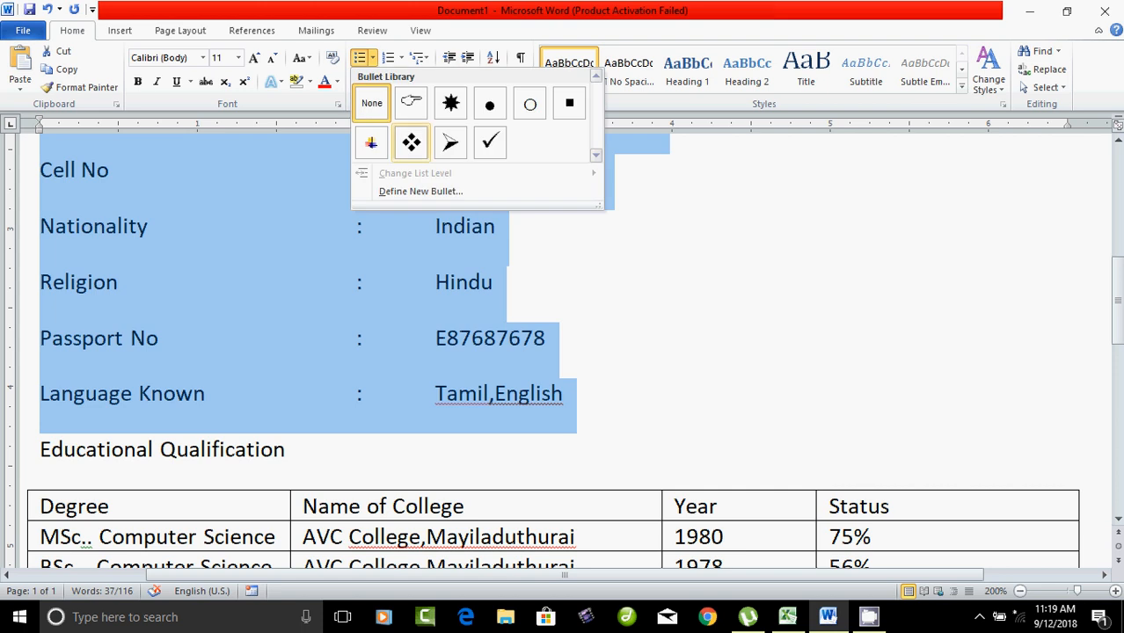
click(411, 142)
click(286, 253)
scroll(563, 352, up, 5)
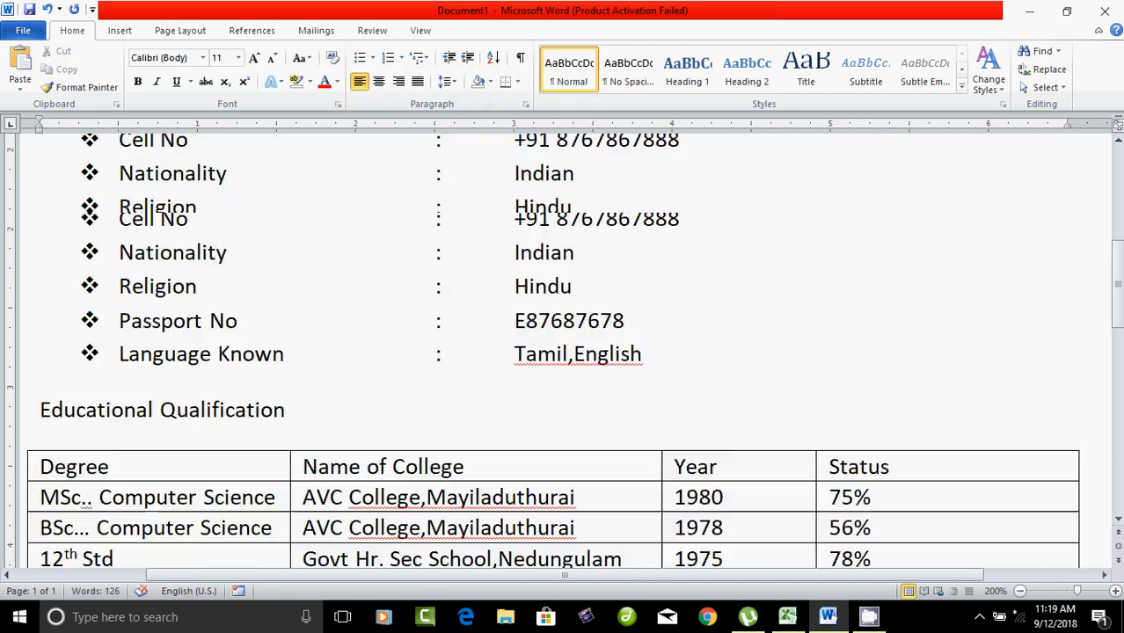
scroll(563, 352, down, 3)
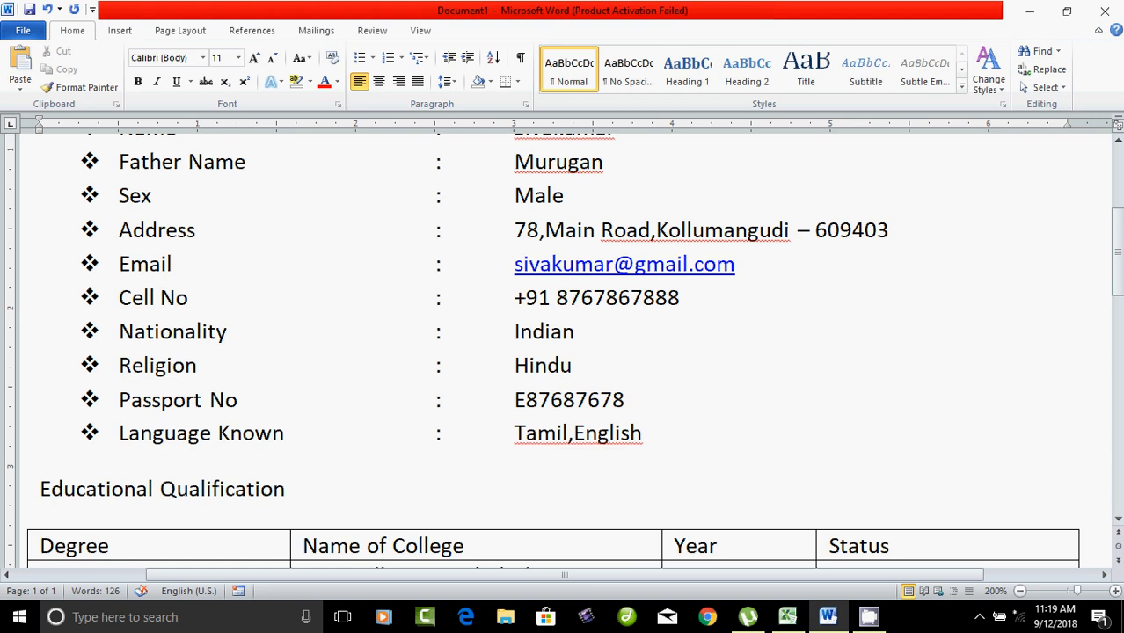
scroll(563, 352, down, 3)
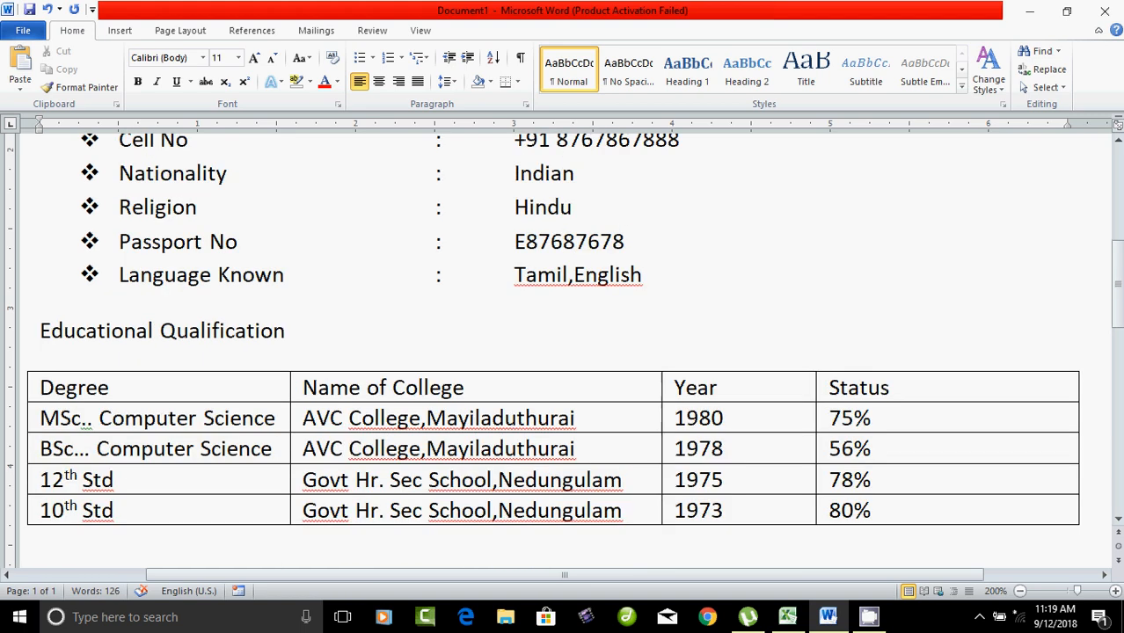
Step: Make the Educational Qualification heading bold and underlined
drag(40, 333, 299, 334)
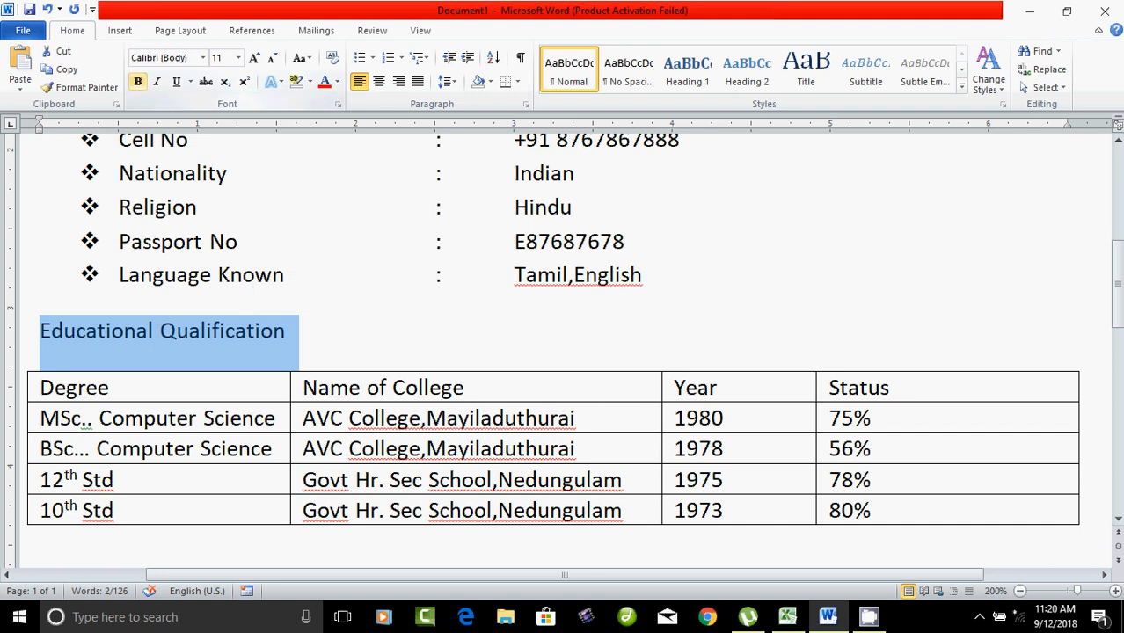
click(137, 81)
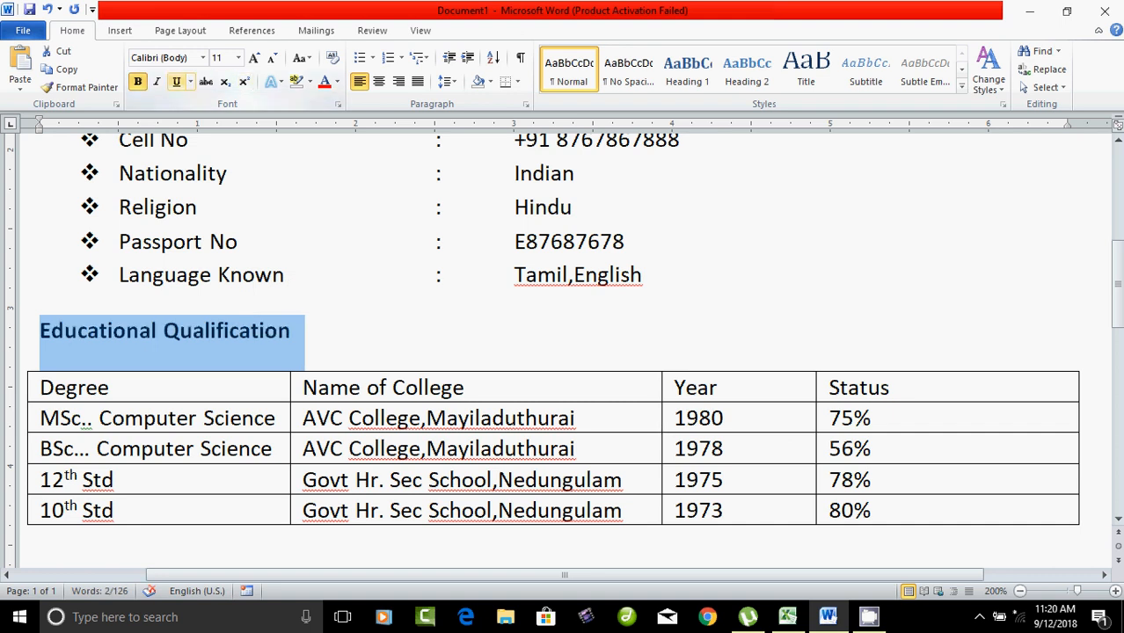
click(176, 81)
click(293, 278)
Step: Centre the text in every cell of the Educational Qualification table
scroll(563, 352, down, 1)
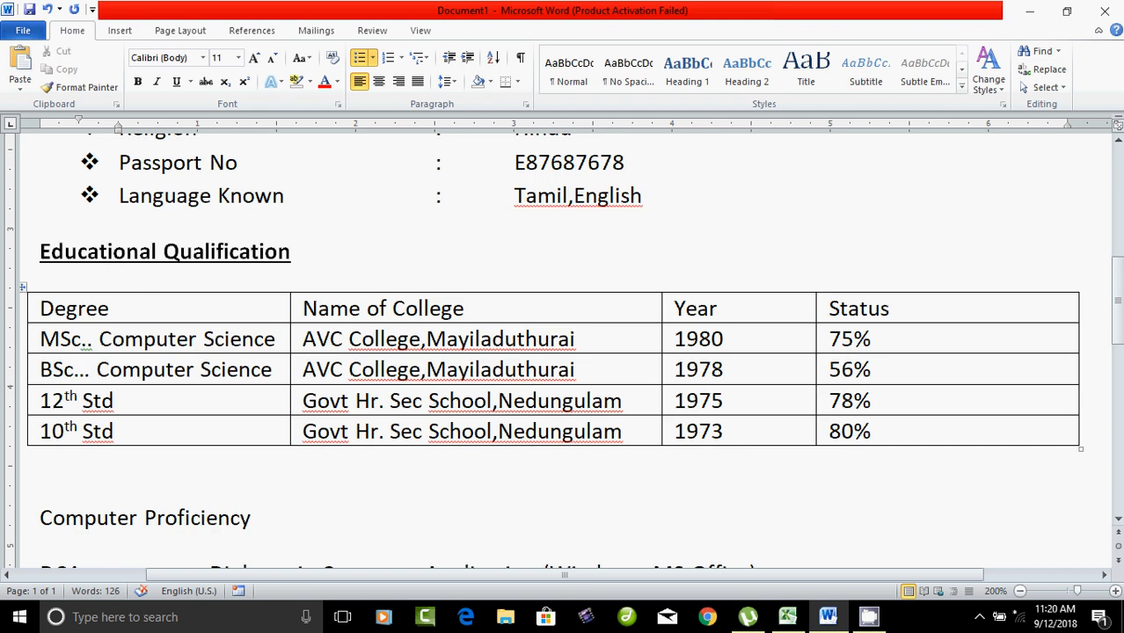
drag(40, 308, 879, 431)
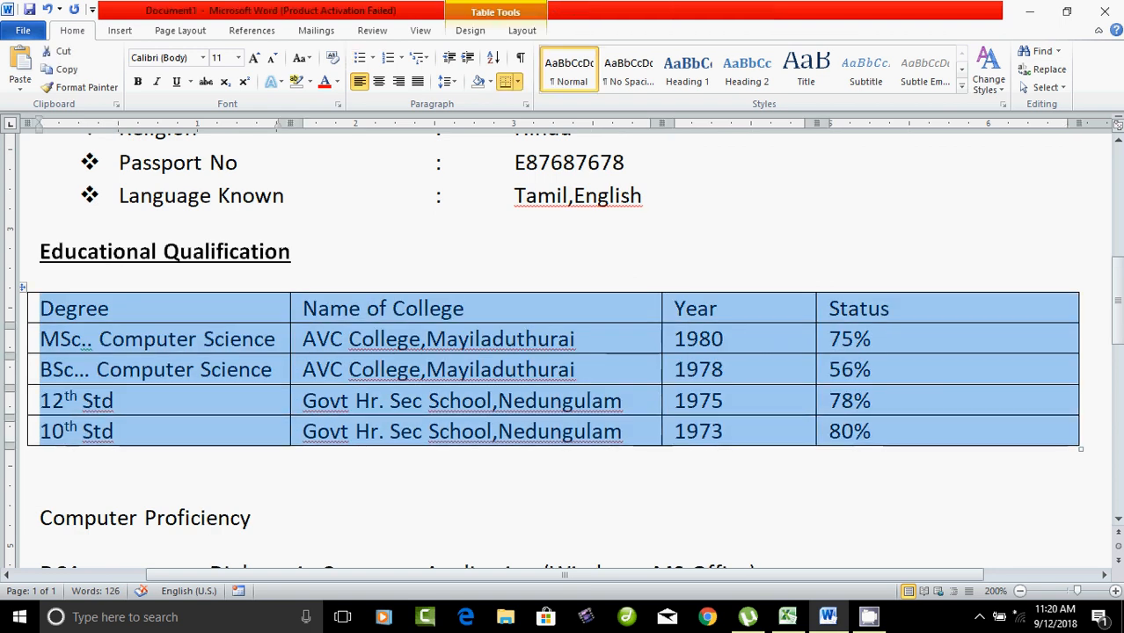
click(378, 80)
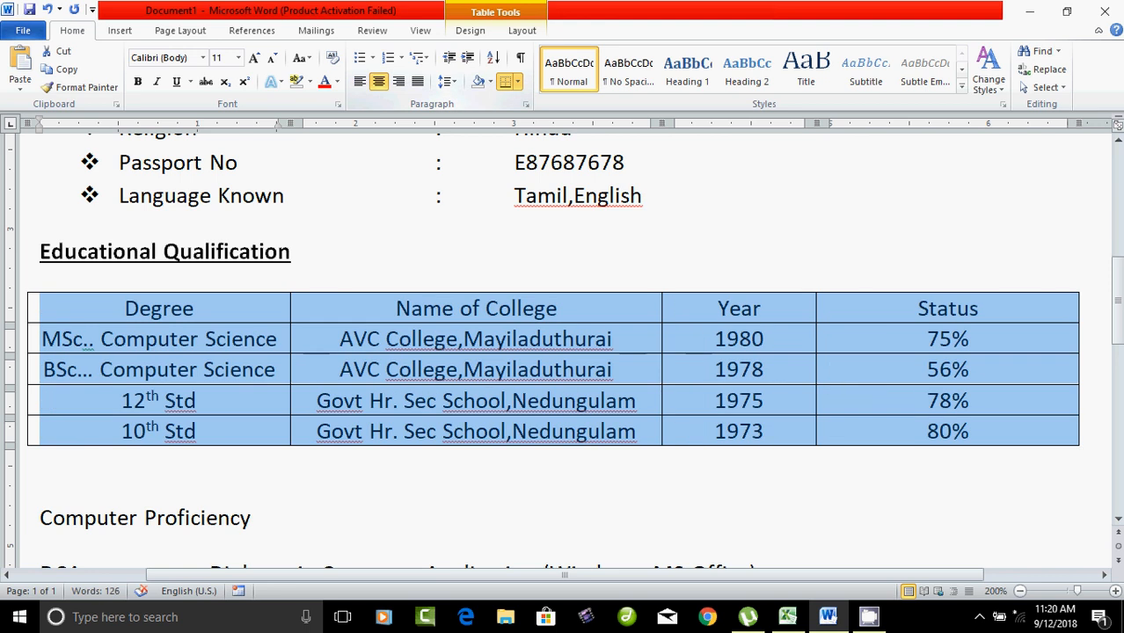
click(163, 308)
Step: Make the table's header row bold
drag(163, 307, 968, 308)
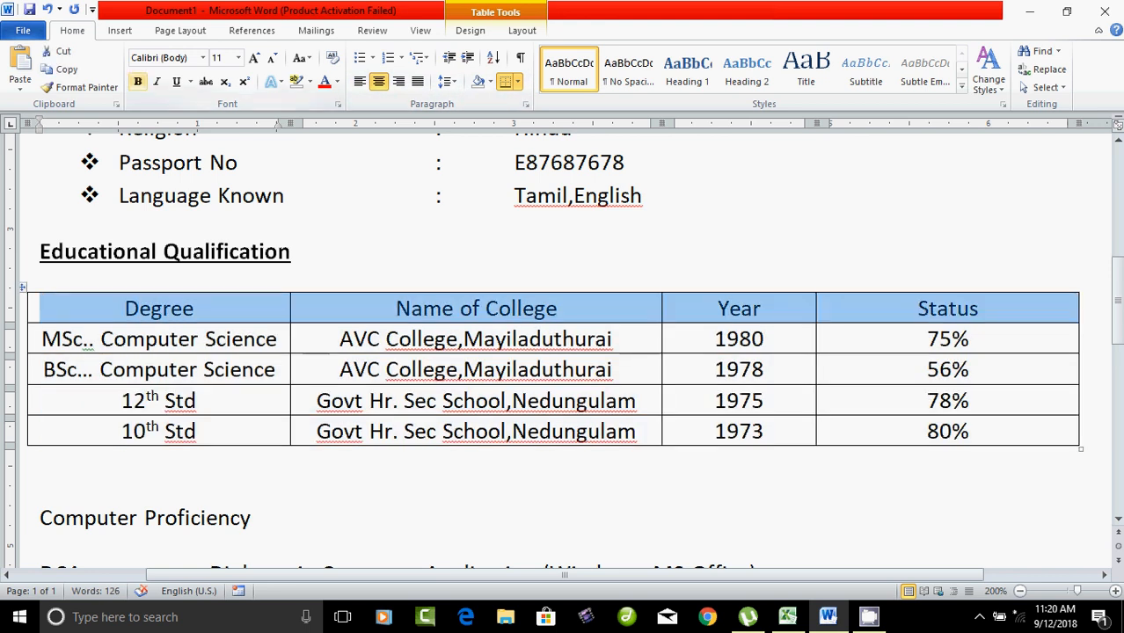
click(137, 81)
click(41, 461)
scroll(40, 461, down, 1)
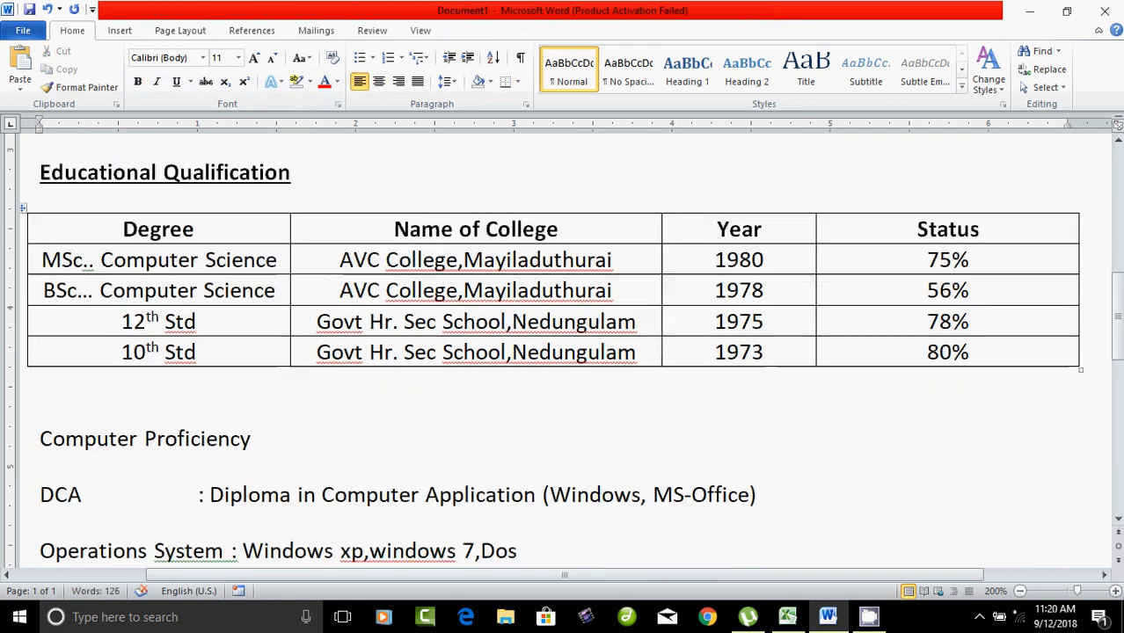
Step: Make the Computer Proficiency heading bold and underlined
drag(41, 439, 264, 444)
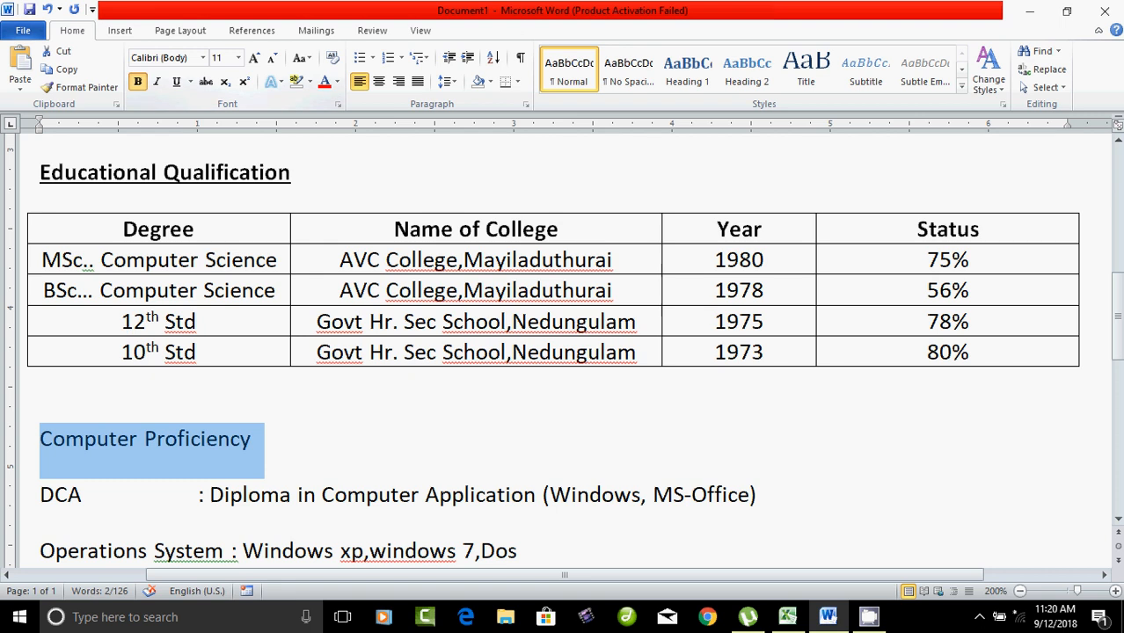
click(137, 81)
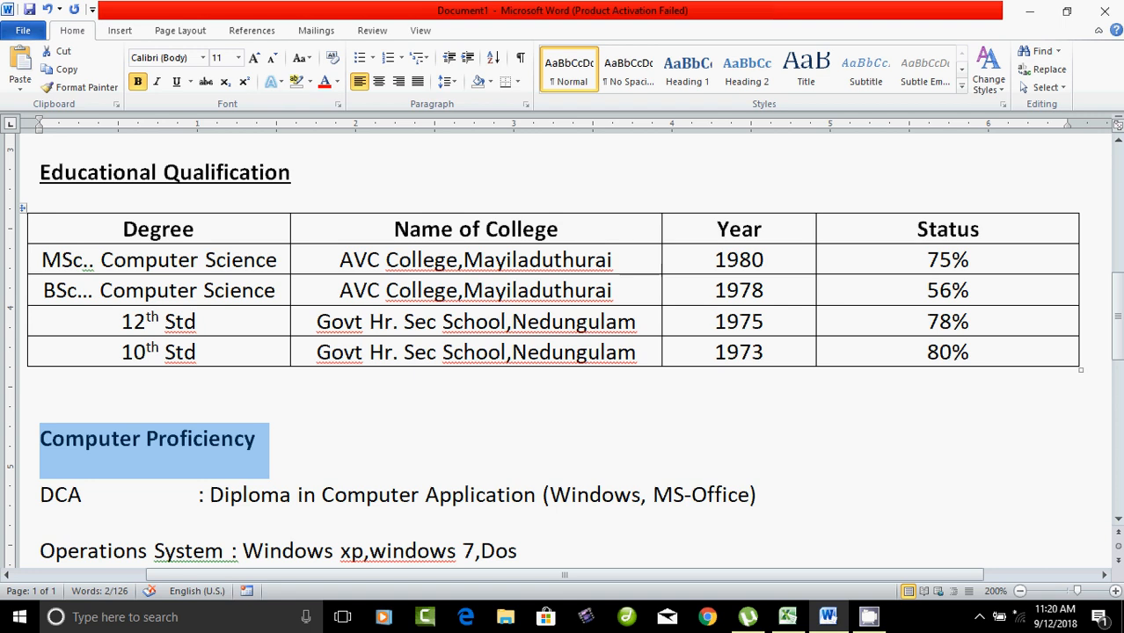
click(176, 81)
Step: Add tabs around the colons so the DCA and Operations System colons and values line up
scroll(563, 352, down, 3)
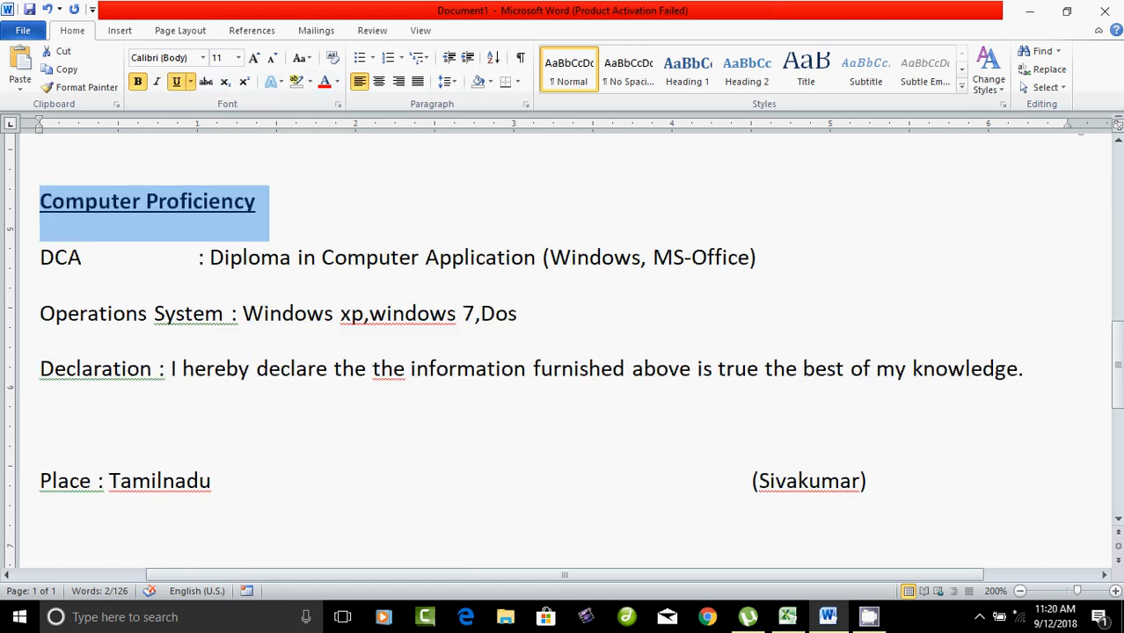
click(206, 313)
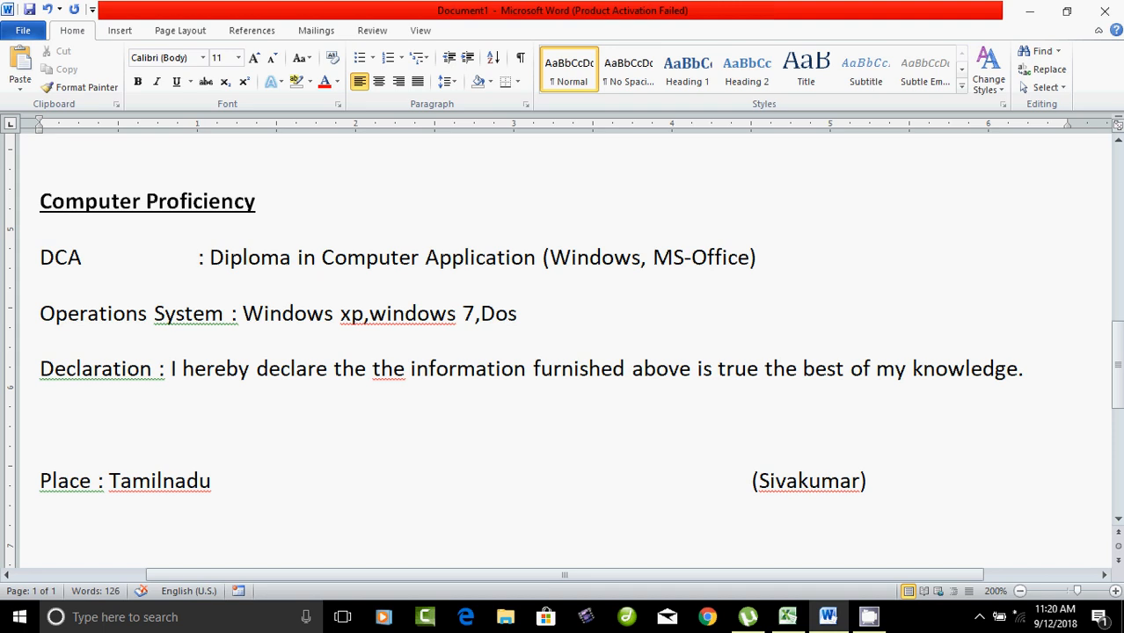
key(Tab)
click(224, 313)
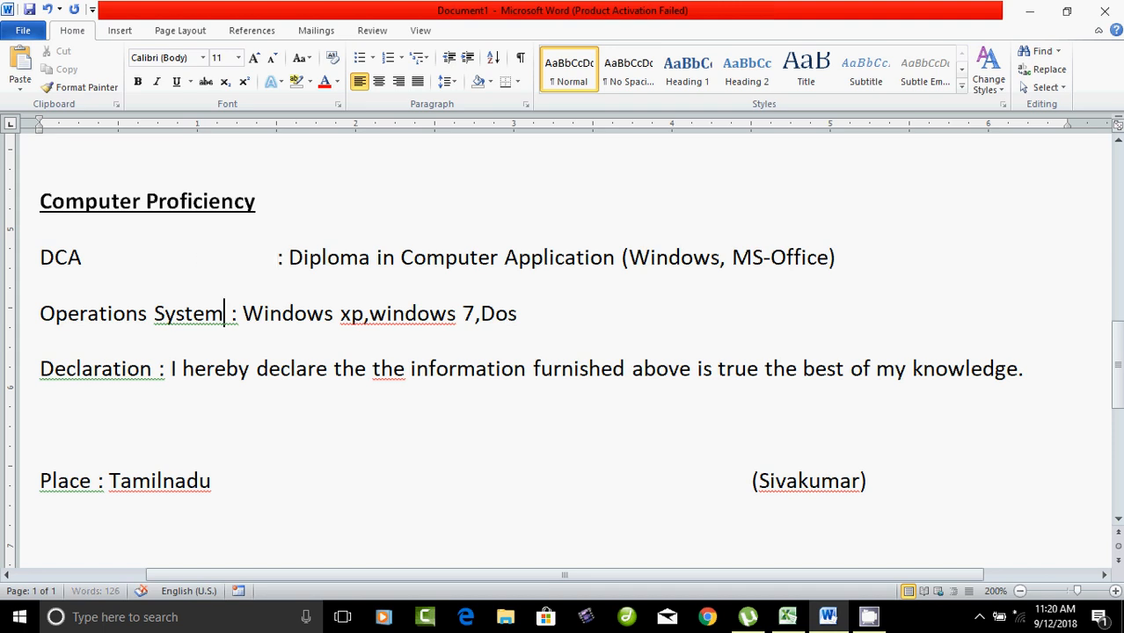
key(Tab)
click(283, 258)
key(Tab)
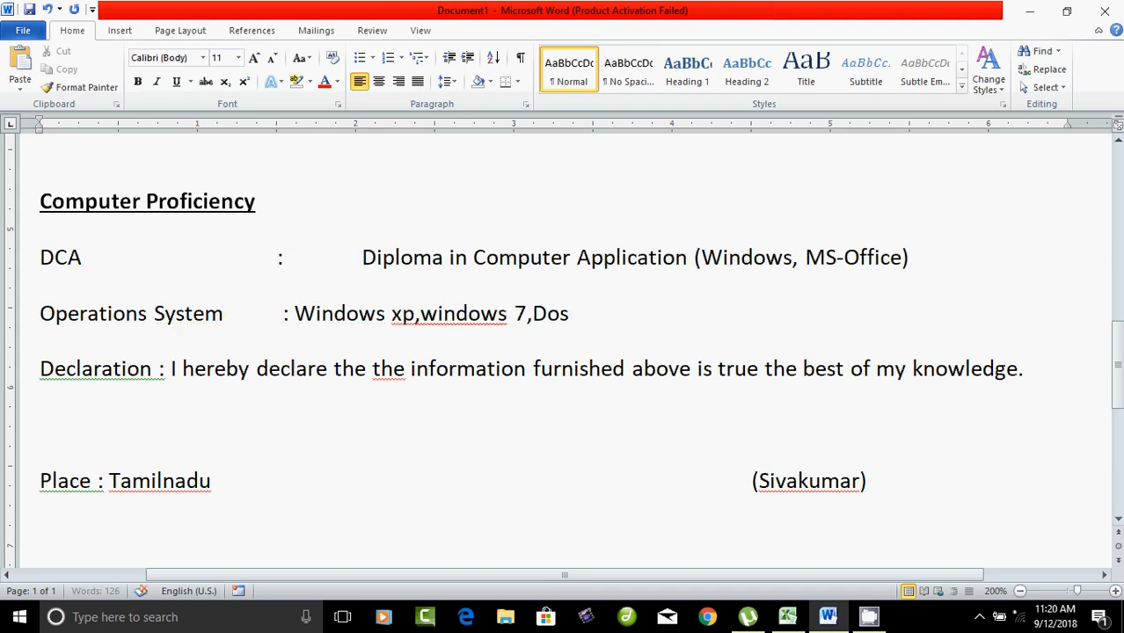
click(294, 314)
key(Tab)
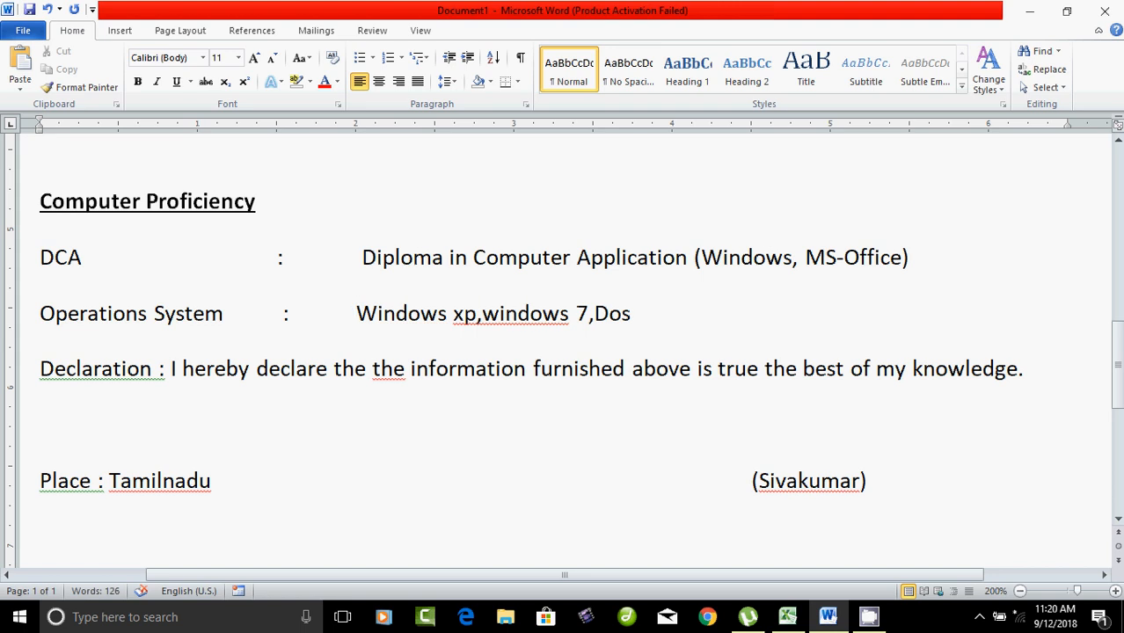
Step: Give the DCA and Operations System lines check-mark bullets
drag(39, 257, 631, 314)
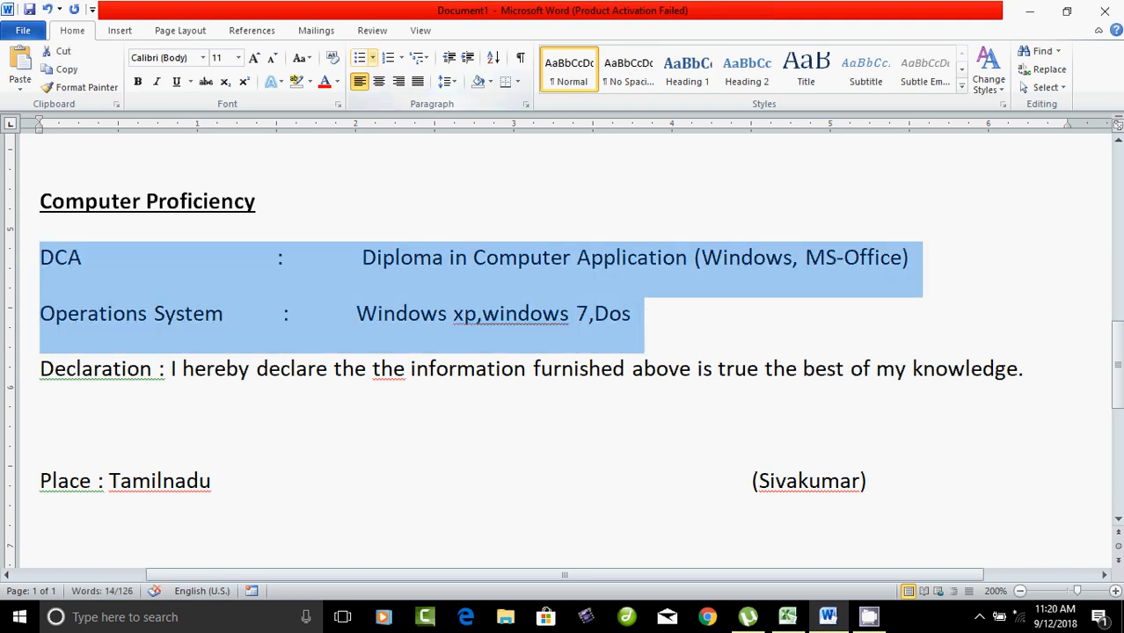
click(372, 57)
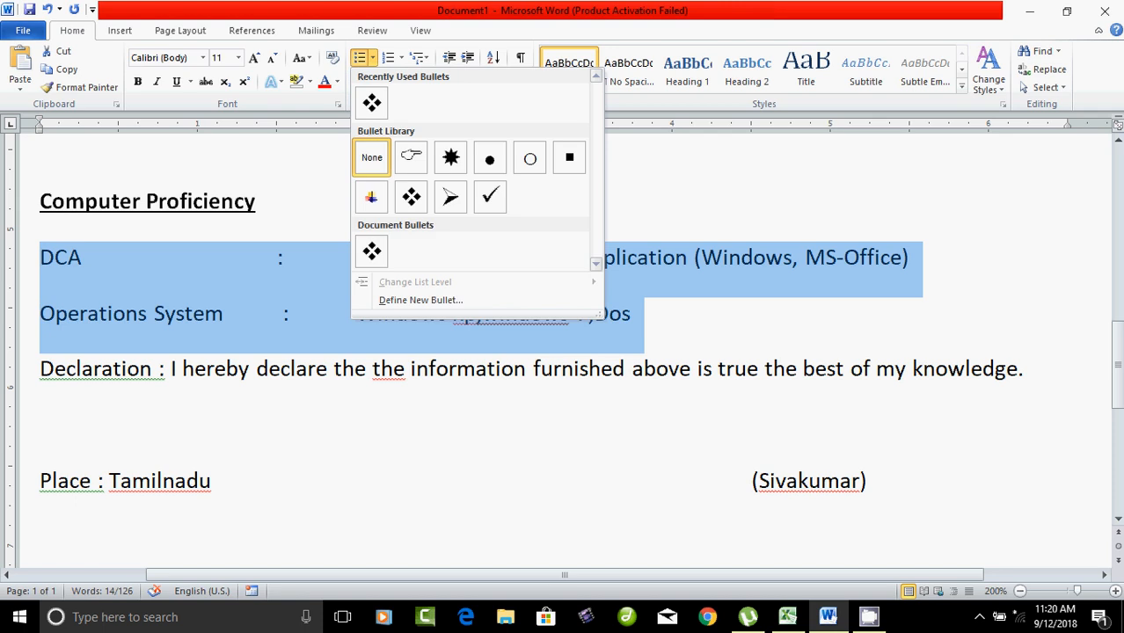
click(490, 196)
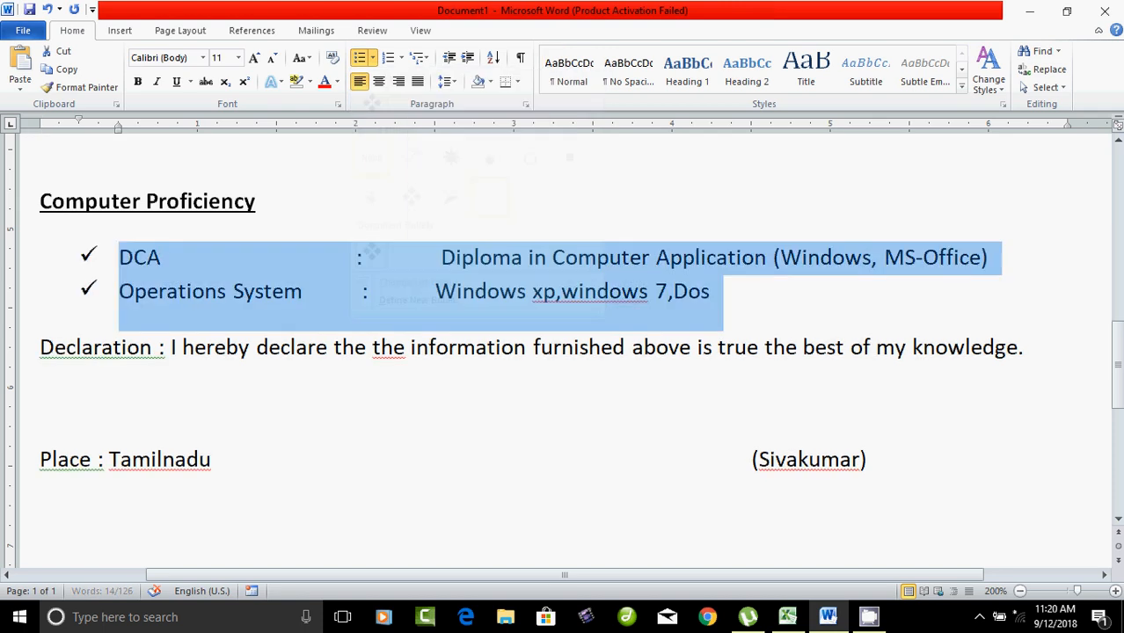
click(41, 403)
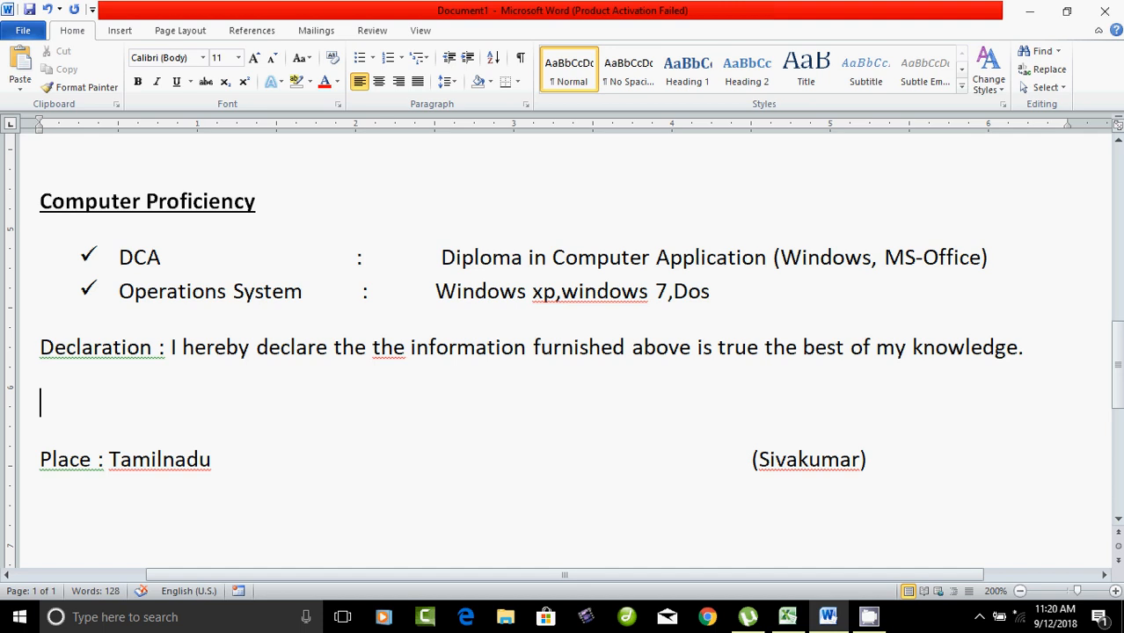
Step: Justify the Declaration paragraph
drag(40, 347, 1034, 357)
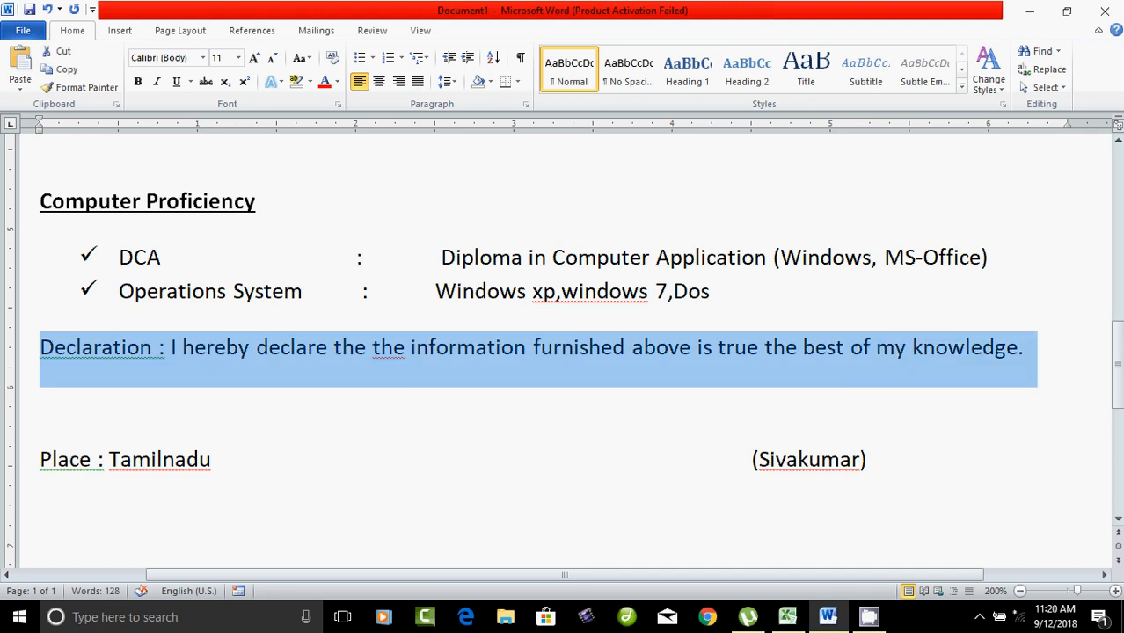
click(418, 81)
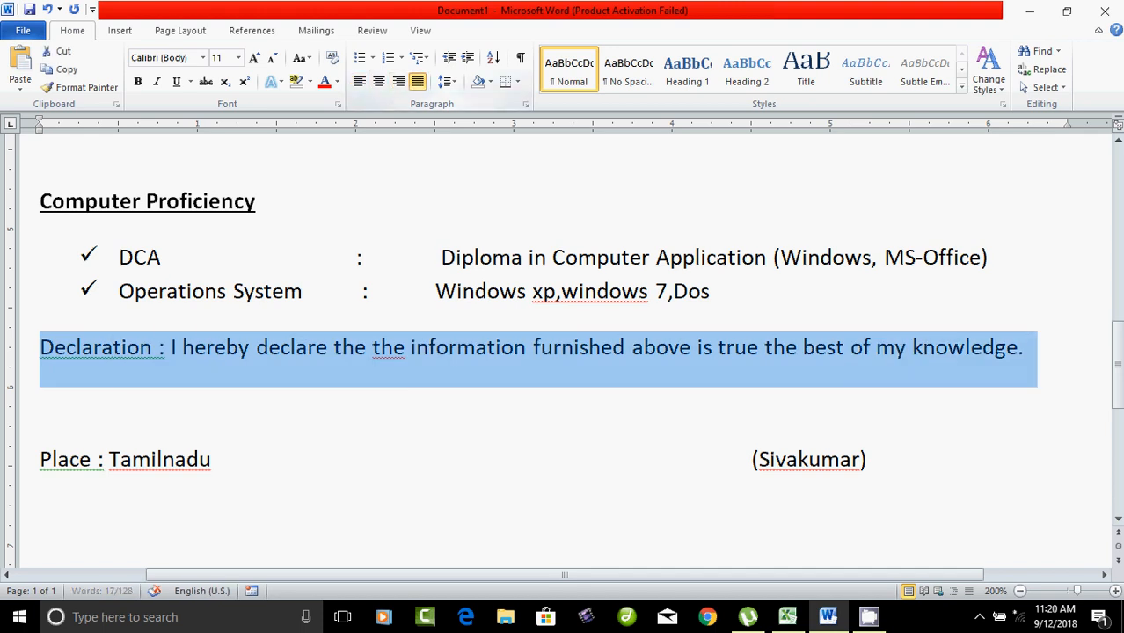
click(40, 402)
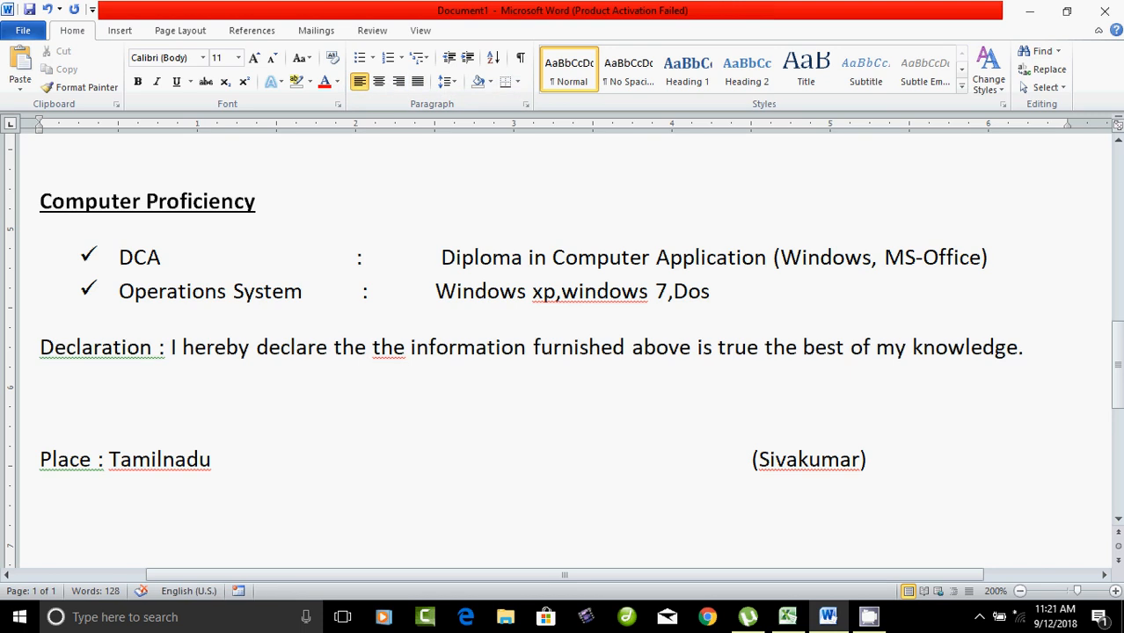
scroll(564, 352, up, 8)
scroll(563, 352, down, 2)
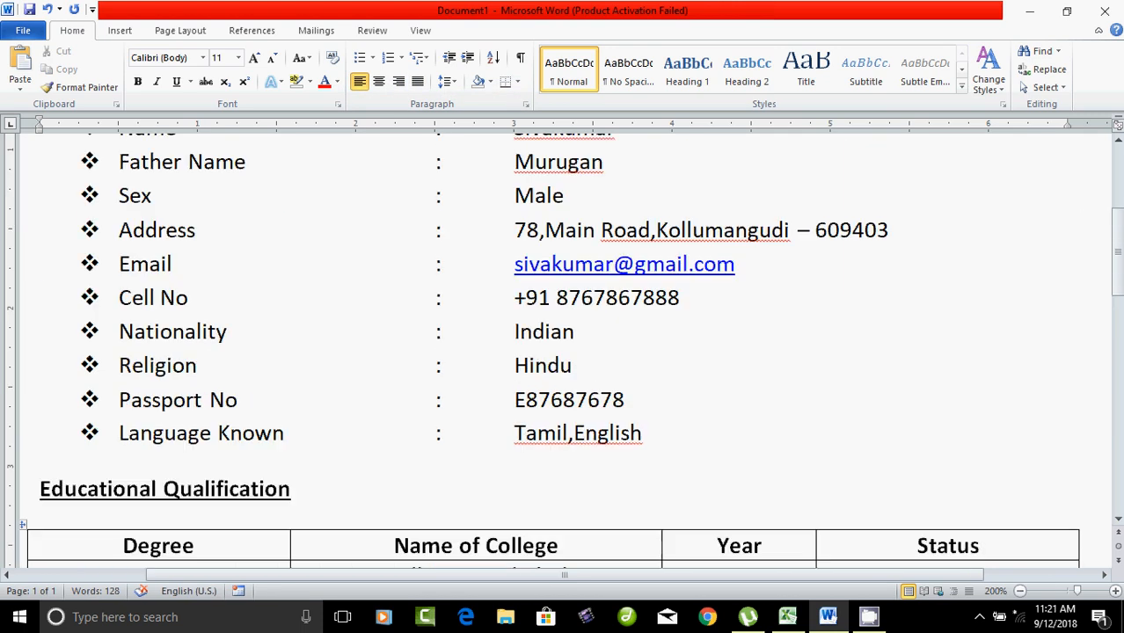
scroll(563, 352, down, 8)
scroll(563, 352, up, 7)
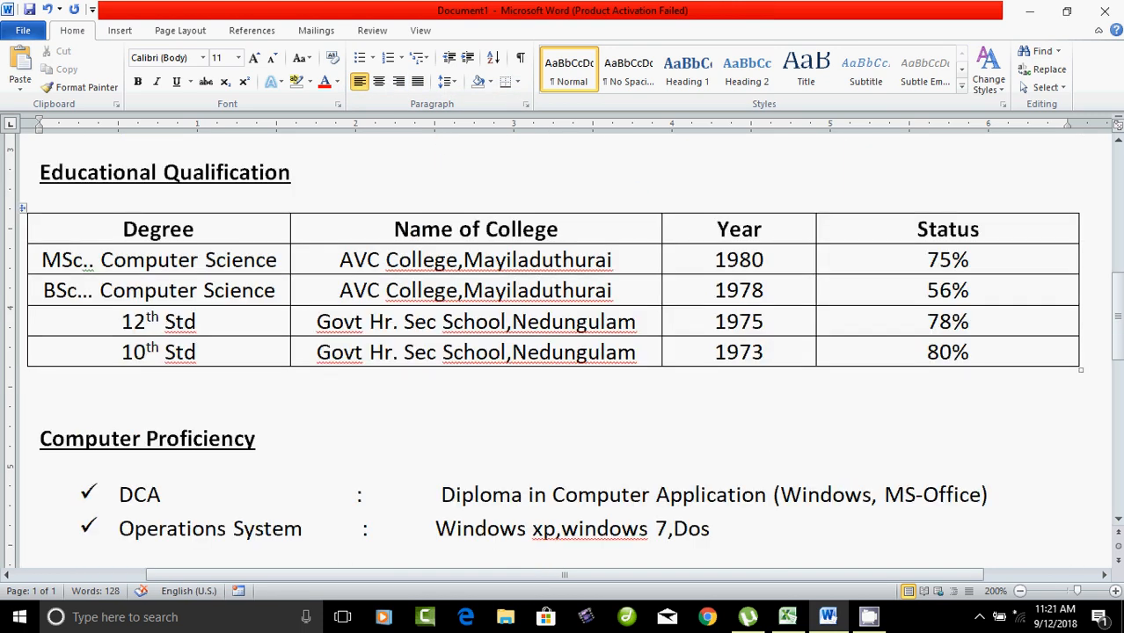
scroll(563, 352, down, 7)
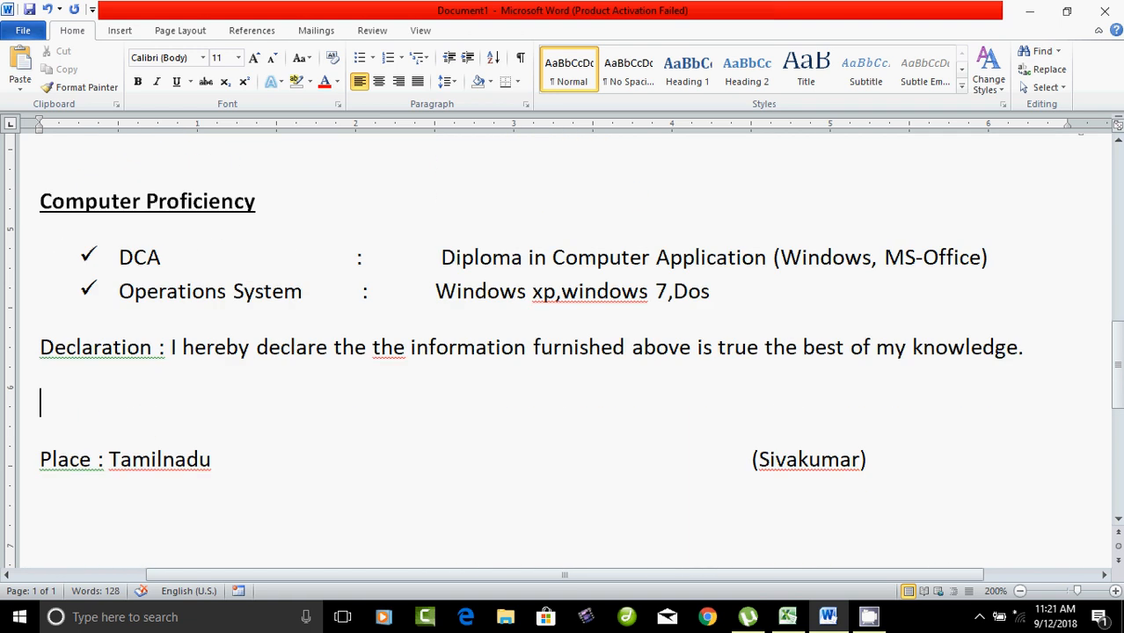
scroll(563, 352, up, 10)
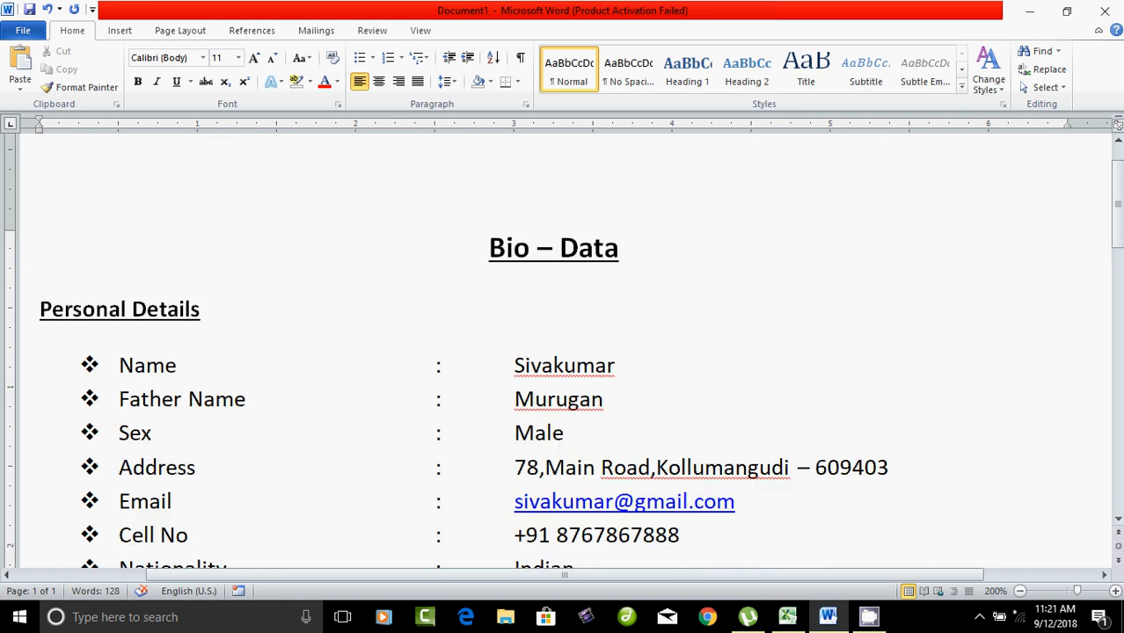
scroll(563, 352, down, 10)
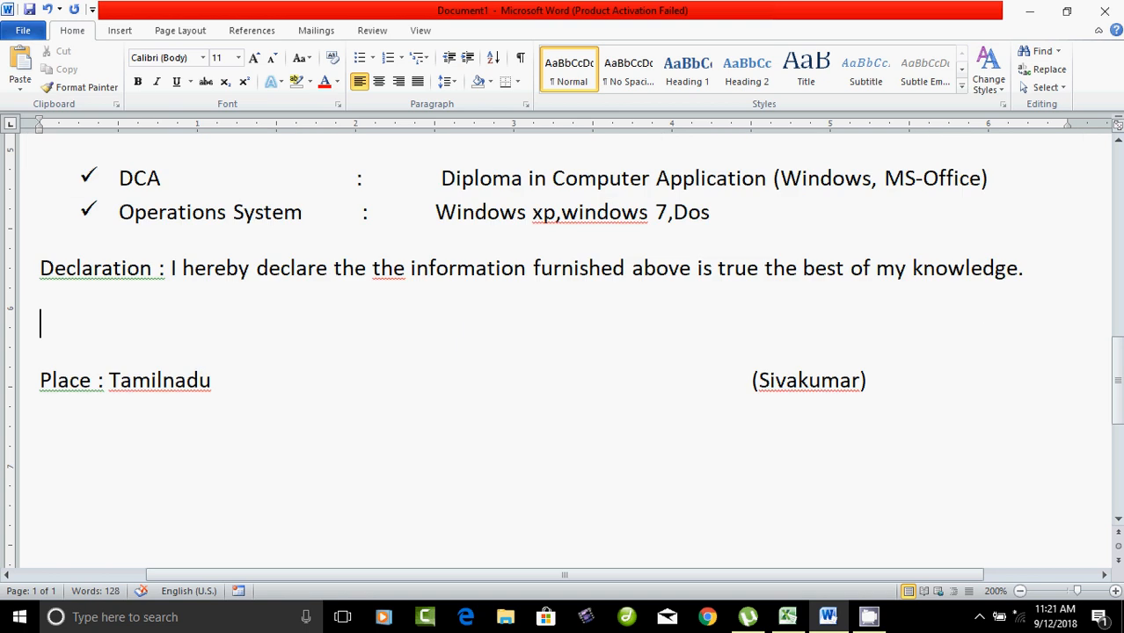
scroll(563, 351, up, 10)
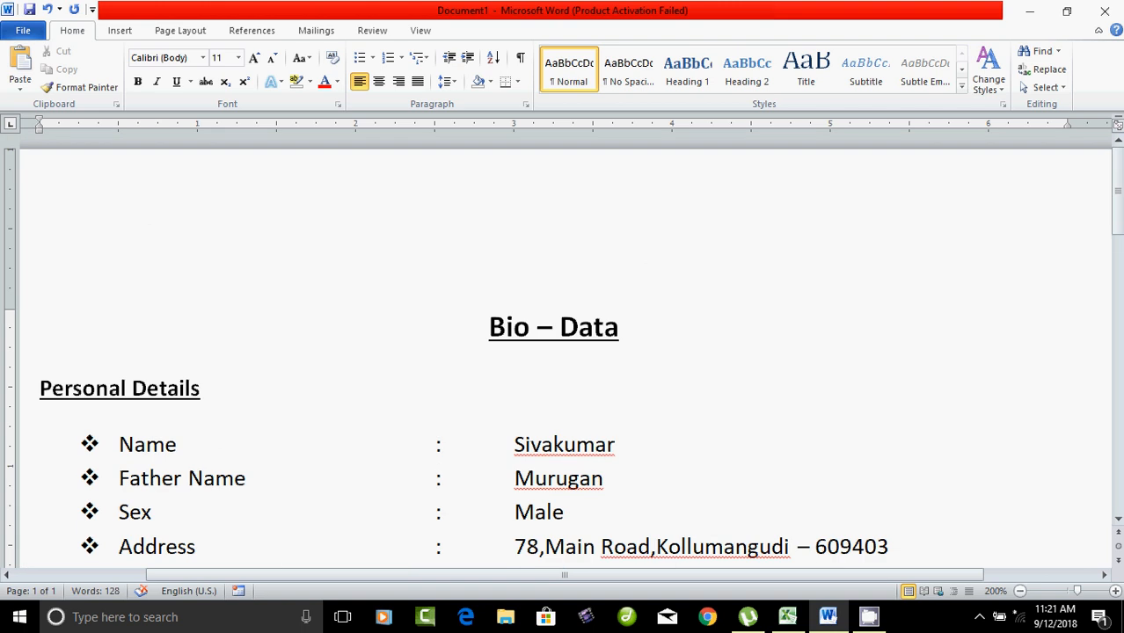